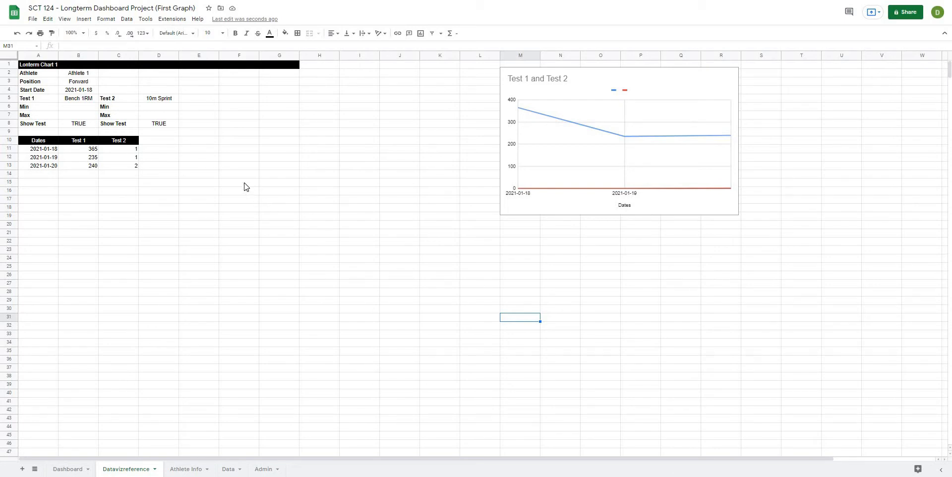
Review the chart filter settings in the Dashboard sheet's grouped columns A to E and return to the Datavizreference sheet.
{"action": "left_click", "coordinate": [79, 470]}
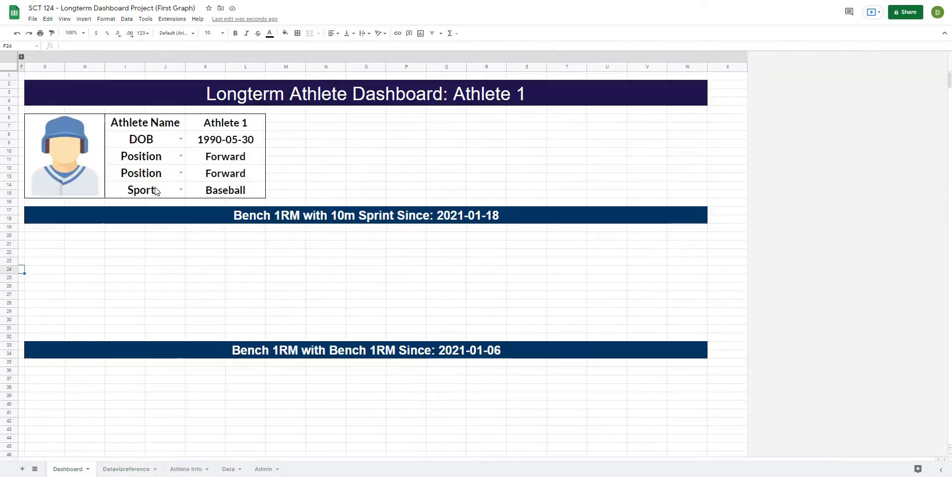
{"action": "left_click", "coordinate": [21, 56]}
{"action": "scroll", "coordinate": [150, 195], "scroll_direction": "down", "scroll_amount": 2}
{"action": "scroll", "coordinate": [182, 135], "scroll_direction": "up", "scroll_amount": 2}
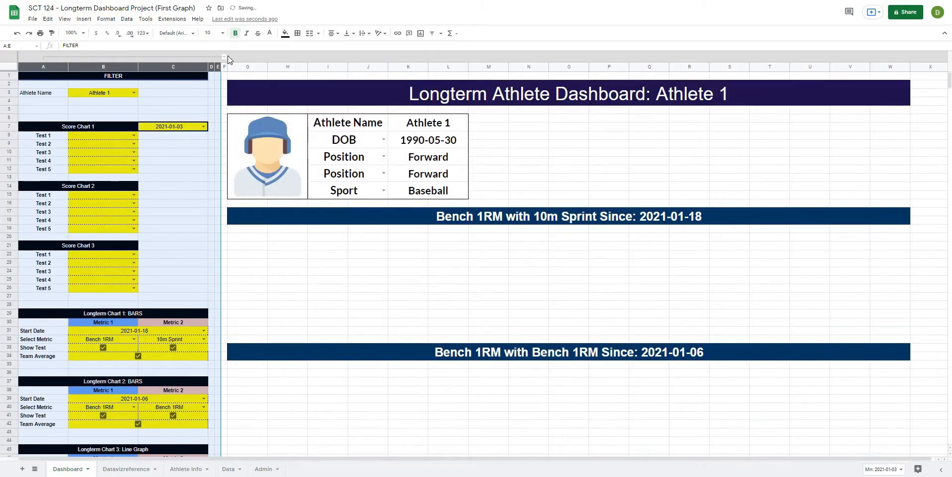
{"action": "left_click", "coordinate": [226, 56]}
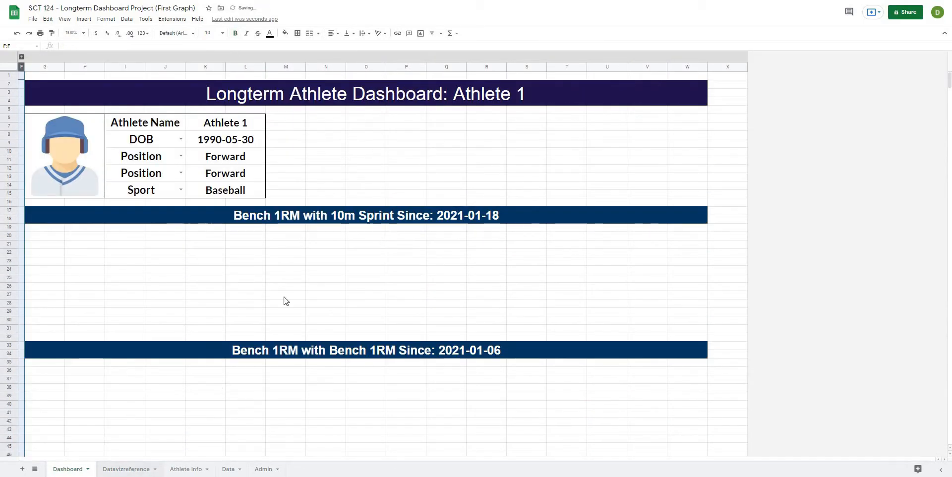
{"action": "key", "text": "ctrl+shift+Page_Down"}
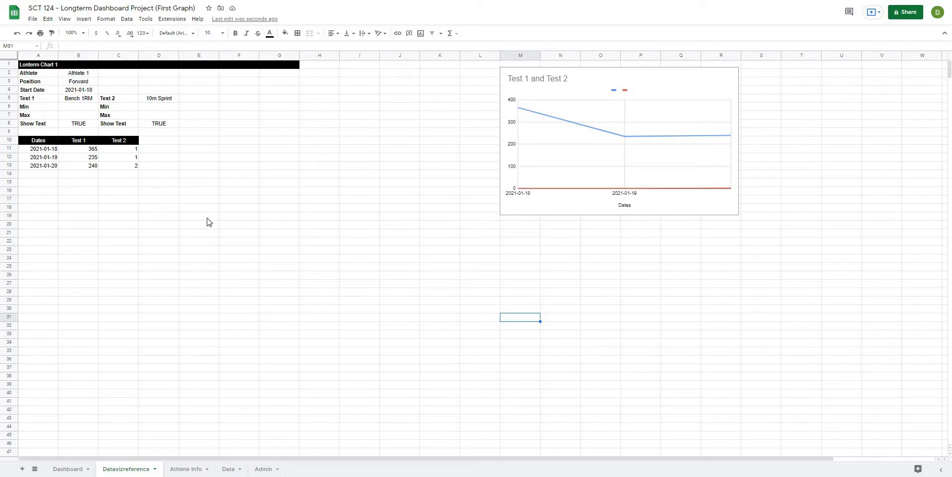
Move the Test 1 and Test 2 line chart closer to the data table, so it starts in column J.
{"action": "left_click", "coordinate": [231, 216]}
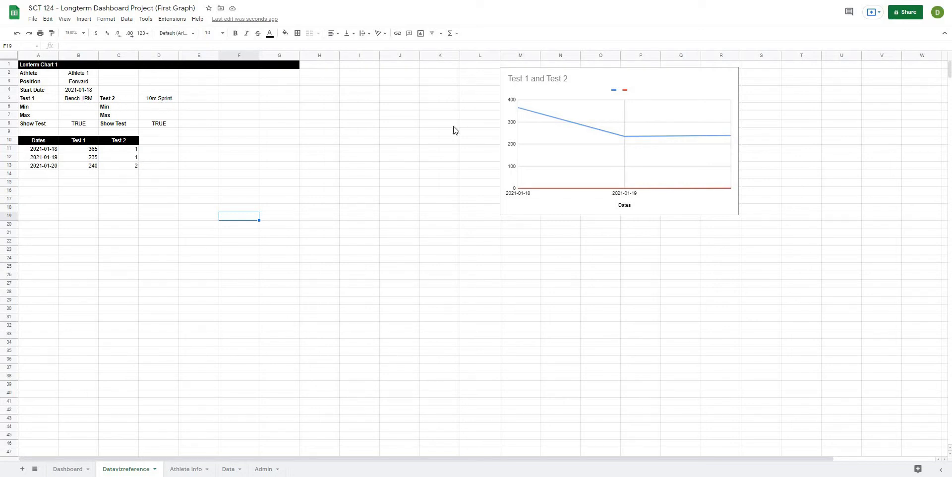
{"action": "left_click", "coordinate": [615, 99]}
{"action": "left_click_drag", "start_coordinate": [663, 88], "coordinate": [549, 89]}
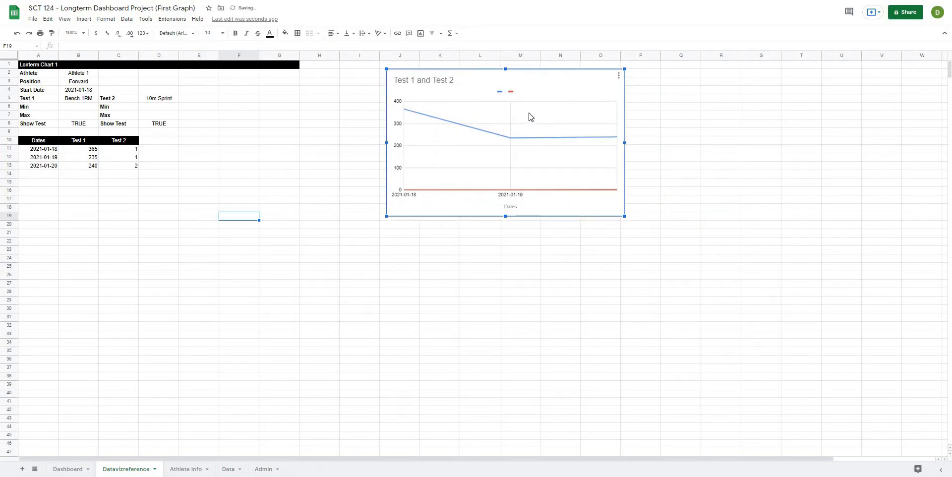
{"action": "left_click", "coordinate": [413, 219]}
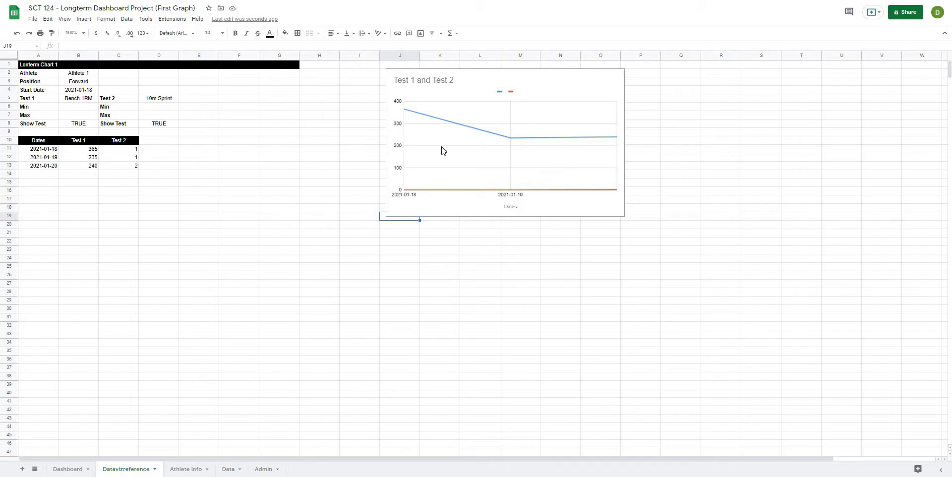
{"action": "left_click", "coordinate": [423, 278]}
{"action": "left_click", "coordinate": [241, 199]}
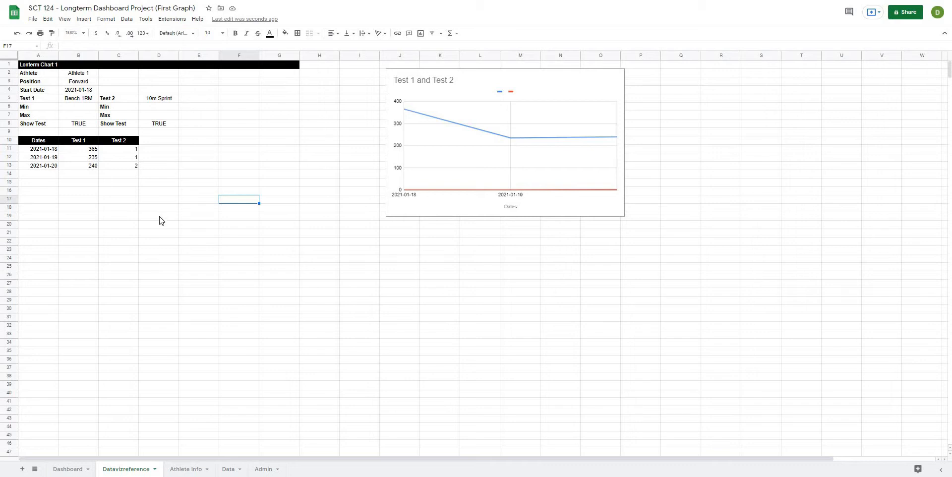
Enter the scaling notes "0-100", "0 lowest value" and "100 highest value" in cells F6 to F8.
{"action": "left_click", "coordinate": [235, 107]}
{"action": "type", "text": "0"}
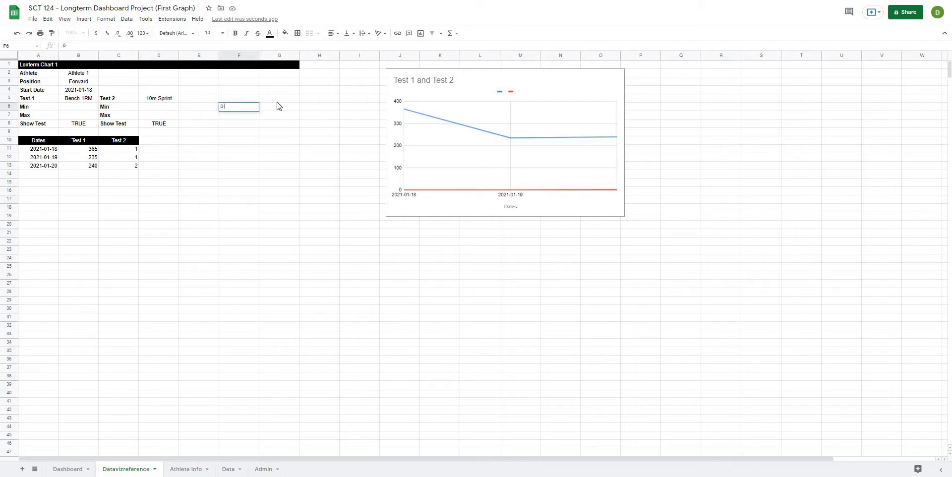
{"action": "type", "text": "-100"}
{"action": "key", "text": "Return"}
{"action": "left_click", "coordinate": [240, 183]}
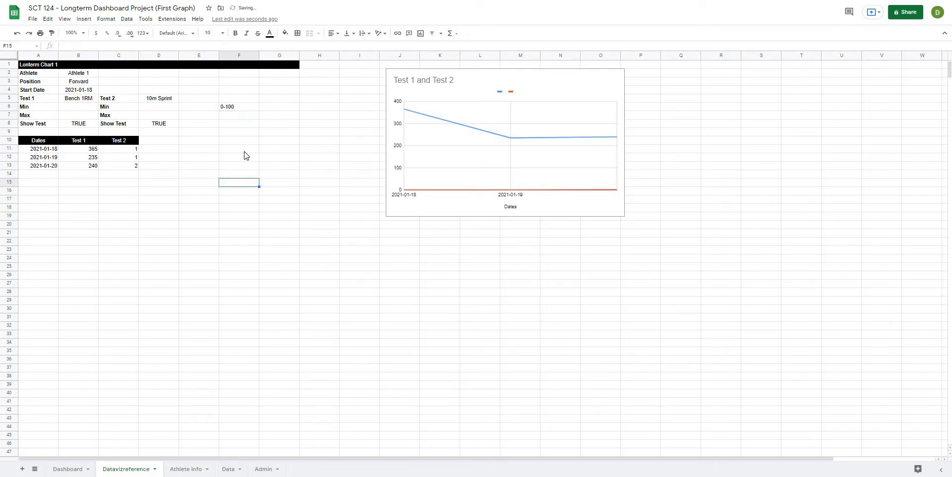
{"action": "left_click", "coordinate": [237, 117]}
{"action": "type", "text": "0"}
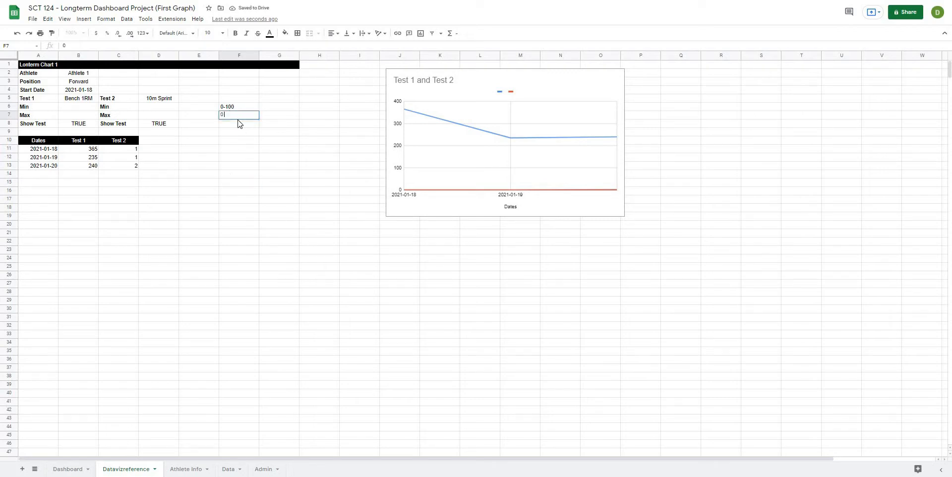
{"action": "type", "text": " lowest value"}
{"action": "key", "text": "Return"}
{"action": "type", "text": "100 h"}
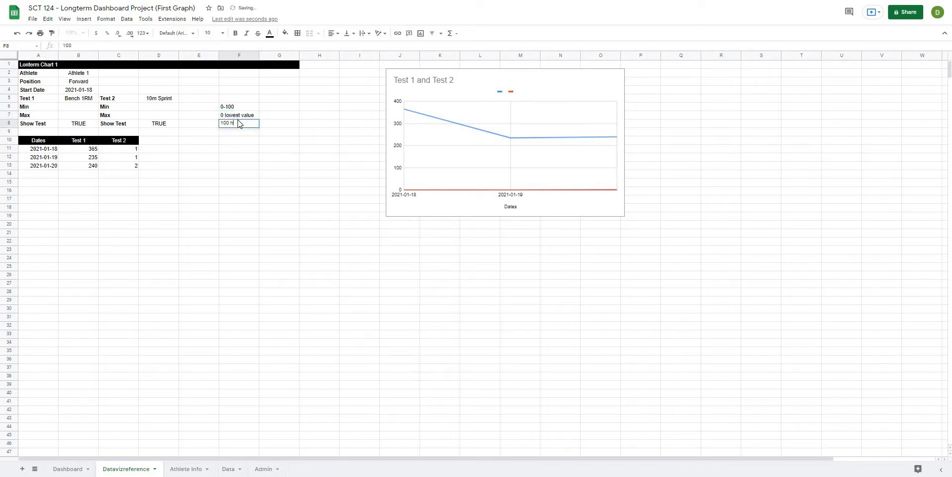
{"action": "type", "text": "ighest value"}
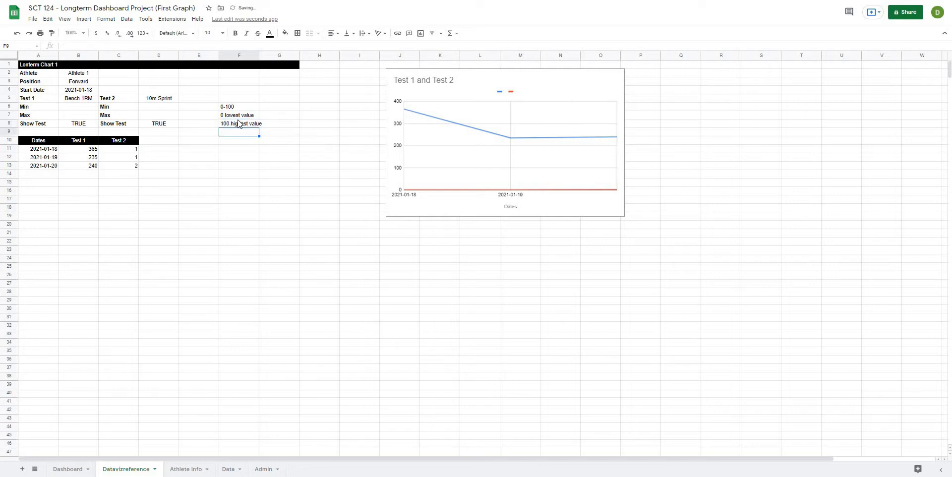
{"action": "left_click", "coordinate": [278, 201]}
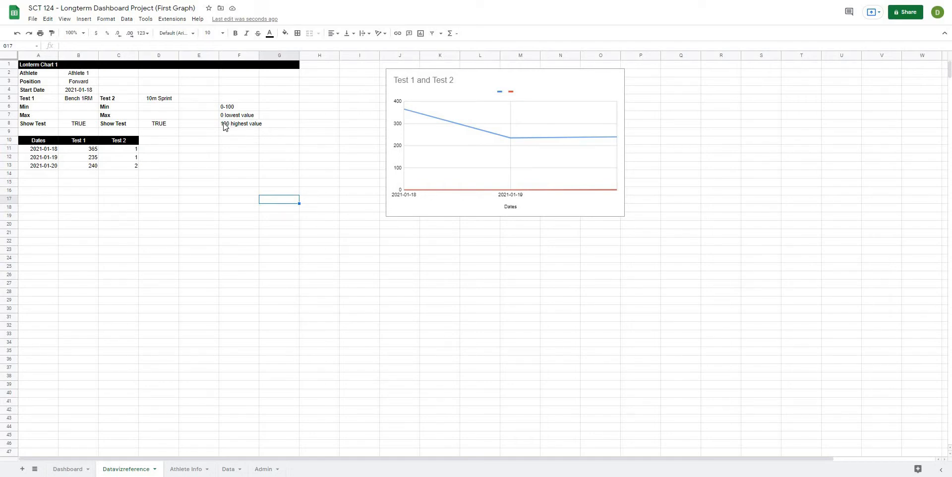
{"action": "left_click_drag", "start_coordinate": [94, 150], "coordinate": [95, 168]}
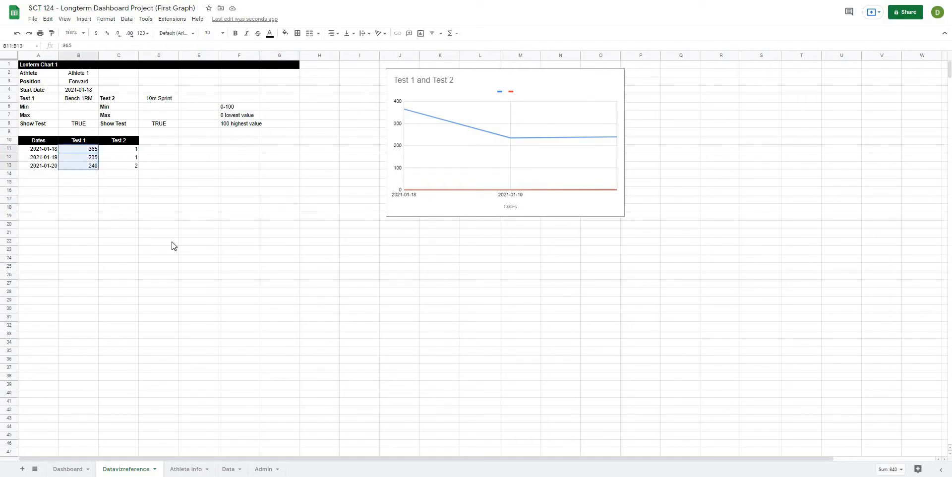
{"action": "left_click", "coordinate": [172, 242]}
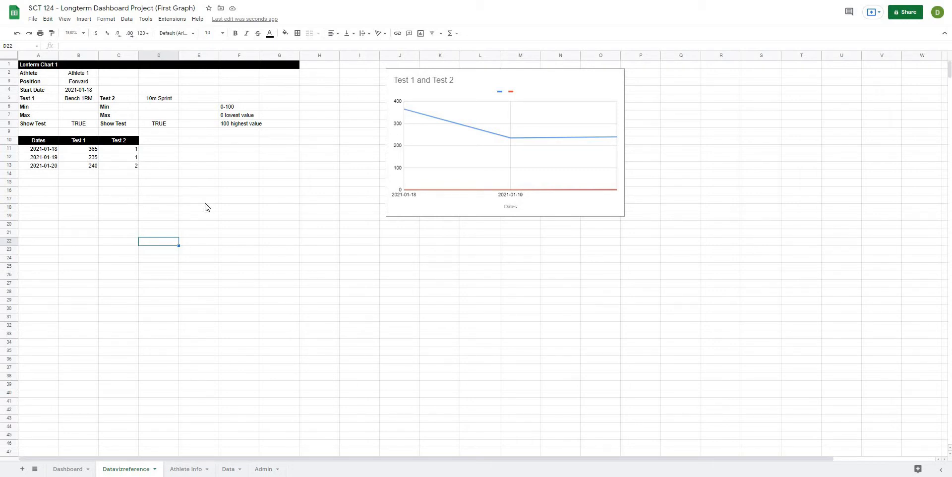
{"action": "left_click", "coordinate": [239, 201]}
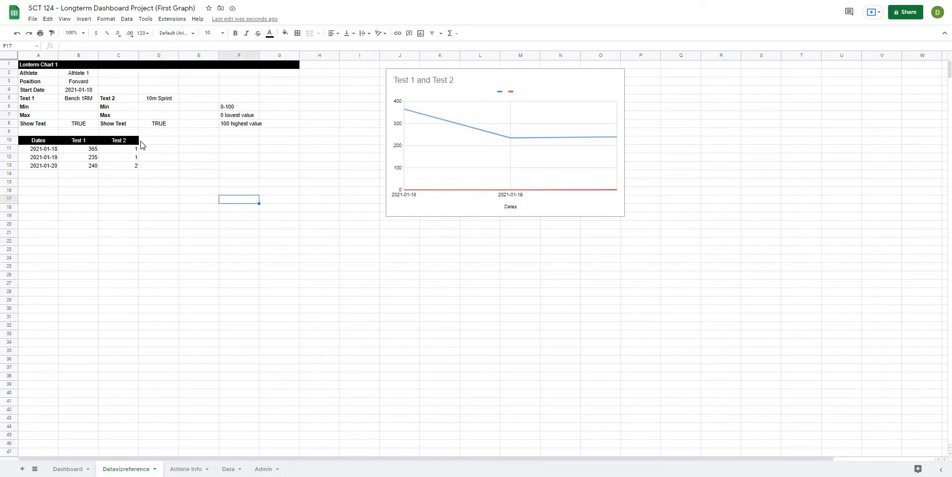
{"action": "left_click", "coordinate": [154, 145]}
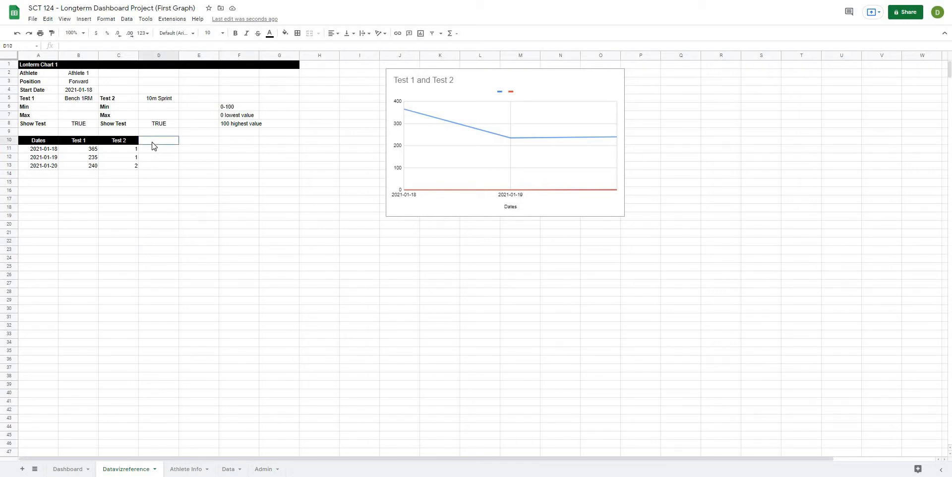
{"action": "left_click", "coordinate": [287, 157]}
{"action": "left_click_drag", "start_coordinate": [152, 143], "coordinate": [190, 144]}
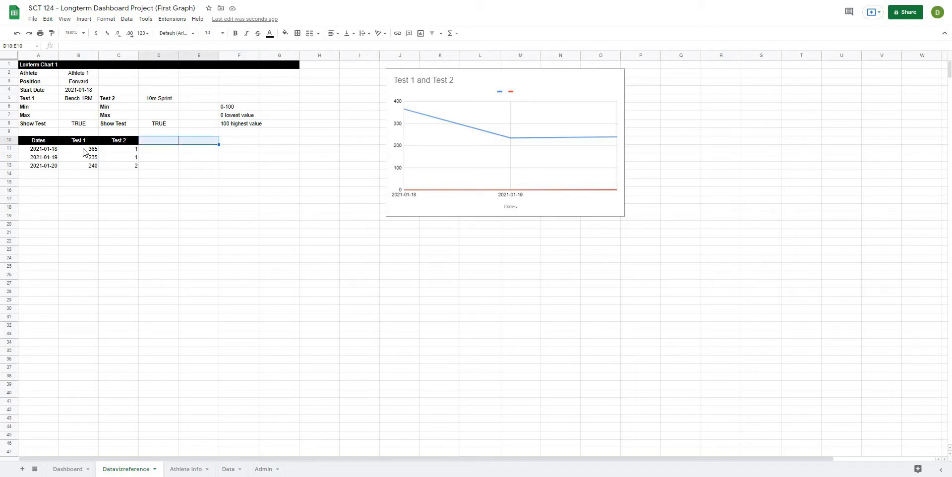
{"action": "left_click", "coordinate": [162, 180]}
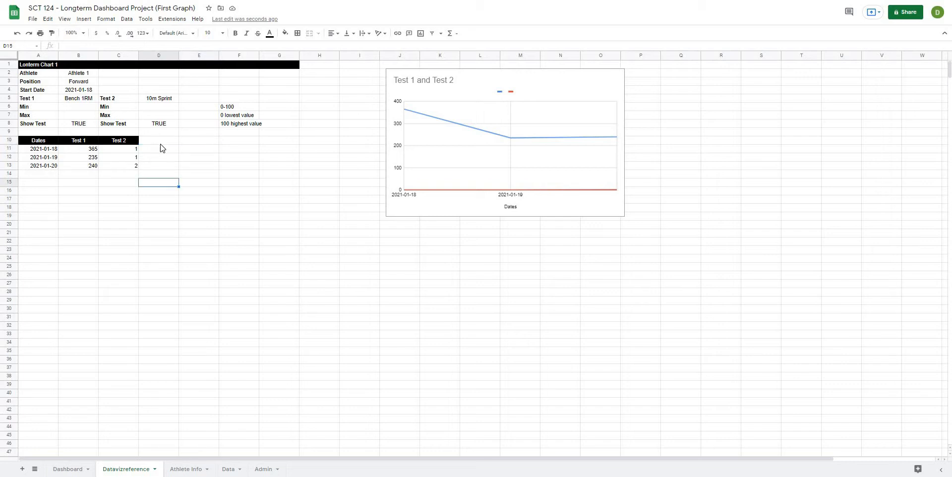
Extend the table's header row by filling cells D10:E10 with black.
{"action": "left_click_drag", "start_coordinate": [161, 142], "coordinate": [193, 140]}
{"action": "left_click", "coordinate": [285, 33]}
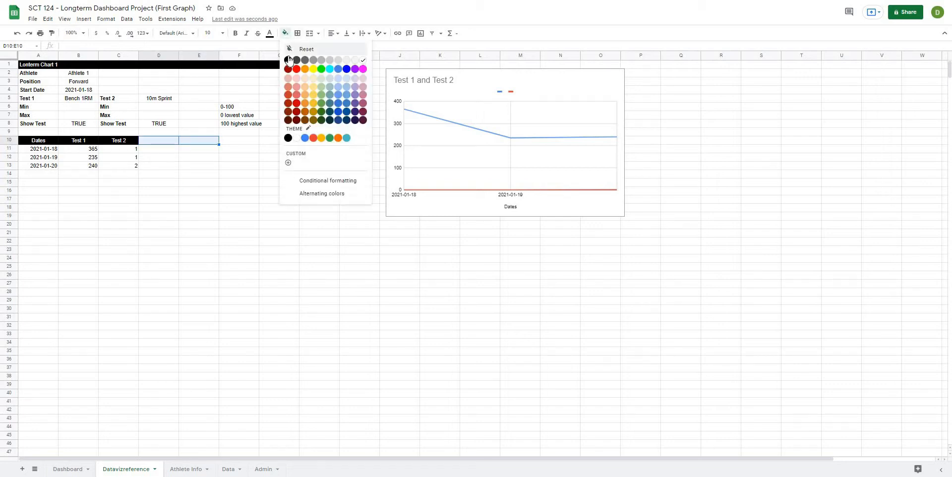
{"action": "left_click", "coordinate": [288, 60]}
{"action": "left_click", "coordinate": [198, 207]}
Link the new headers to the test names, with D10 referencing B5 and E10 referencing D5.
{"action": "left_click", "coordinate": [151, 144]}
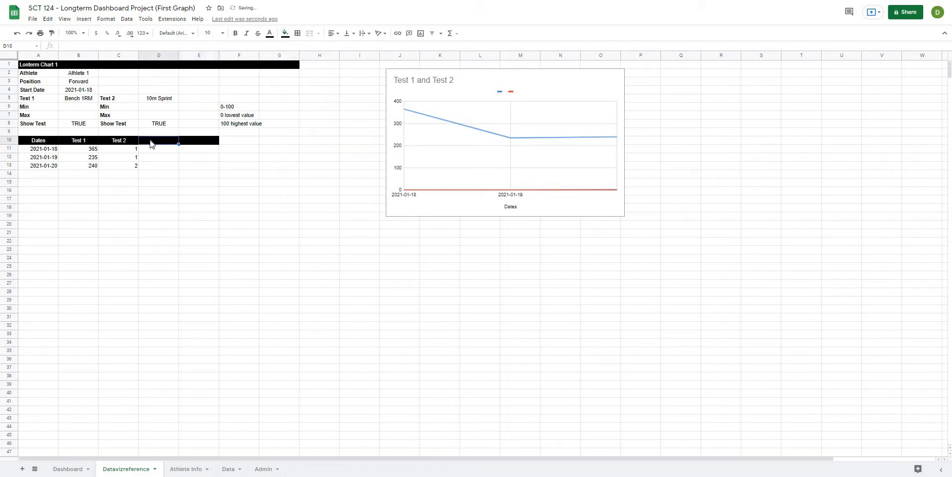
{"action": "type", "text": "="}
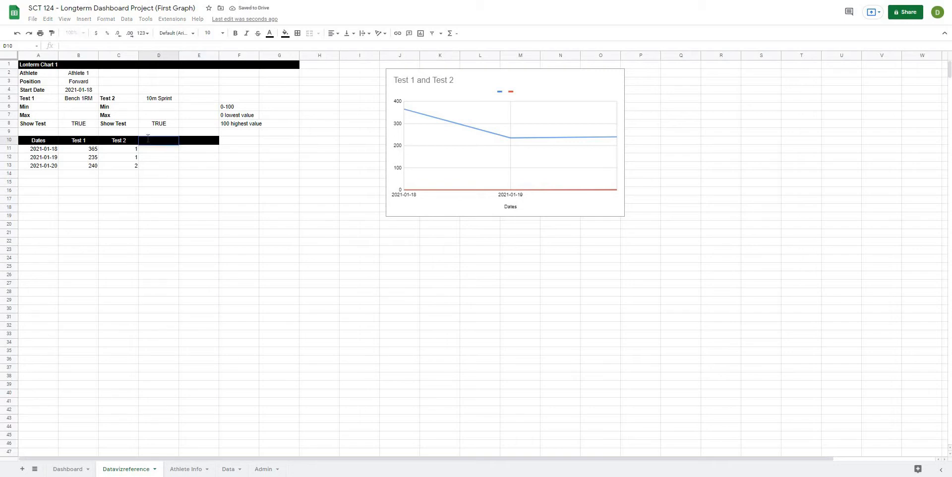
{"action": "left_click", "coordinate": [80, 99]}
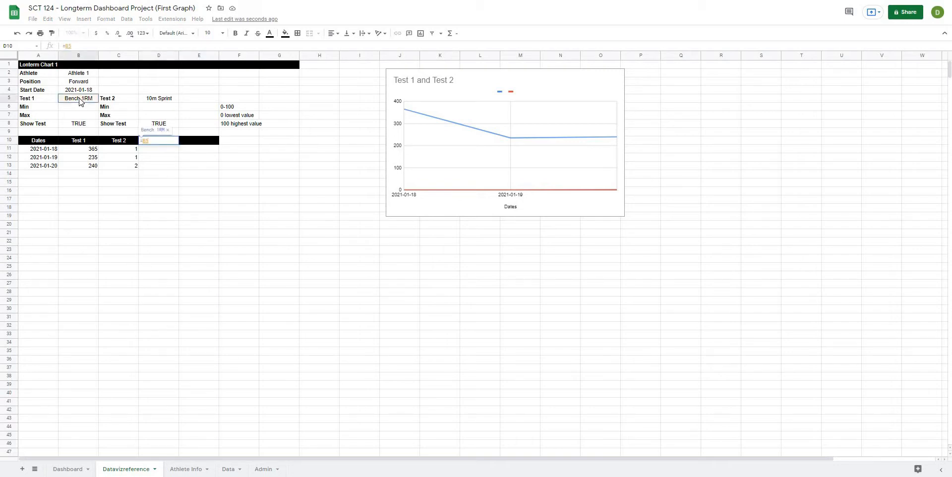
{"action": "key", "text": "Return"}
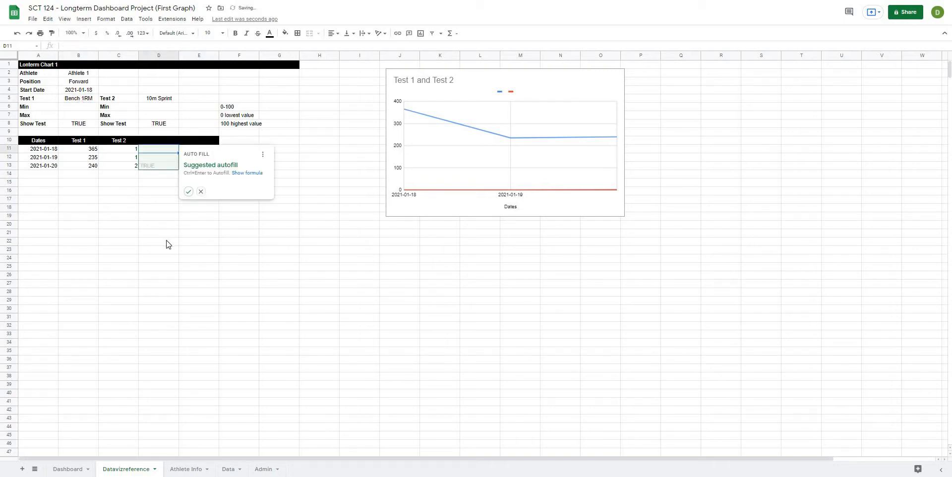
{"action": "left_click", "coordinate": [194, 142]}
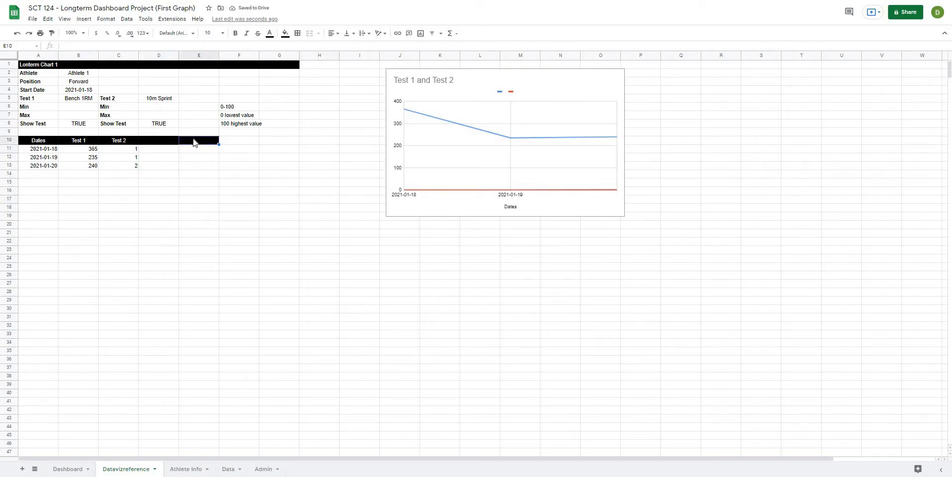
{"action": "type", "text": "="}
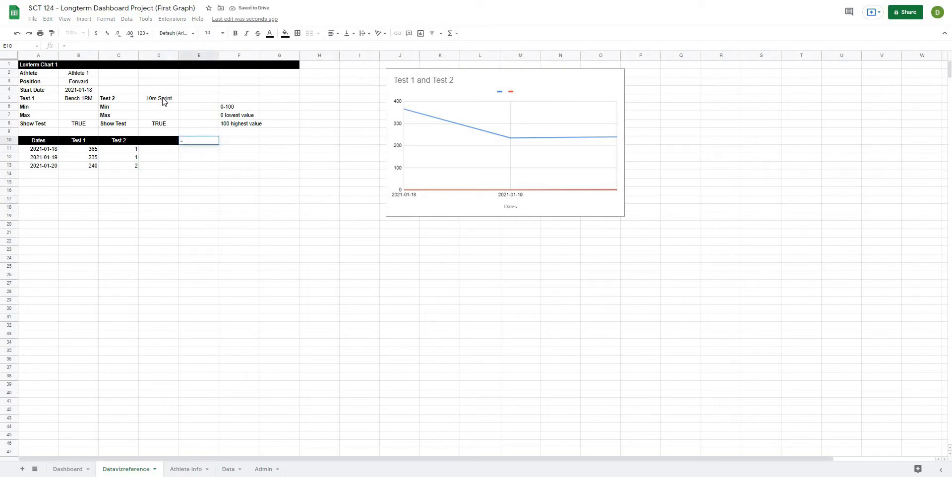
{"action": "left_click", "coordinate": [164, 100]}
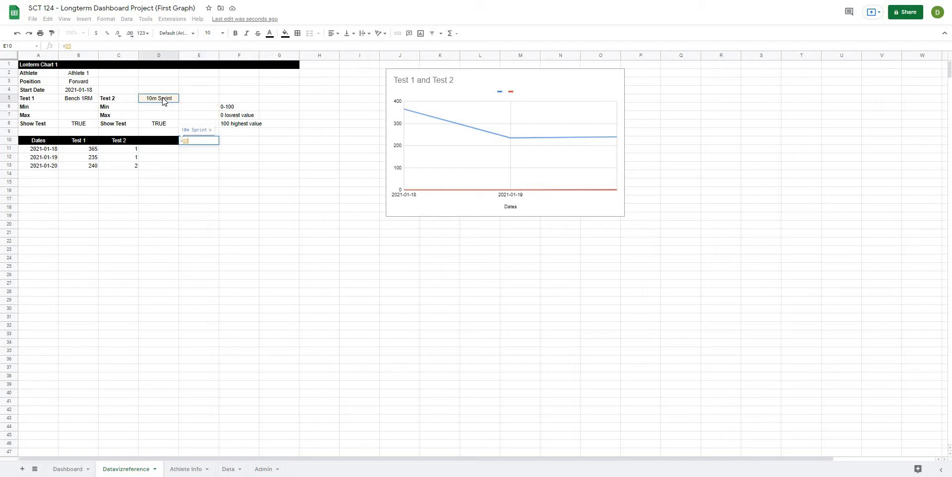
{"action": "key", "text": "Return"}
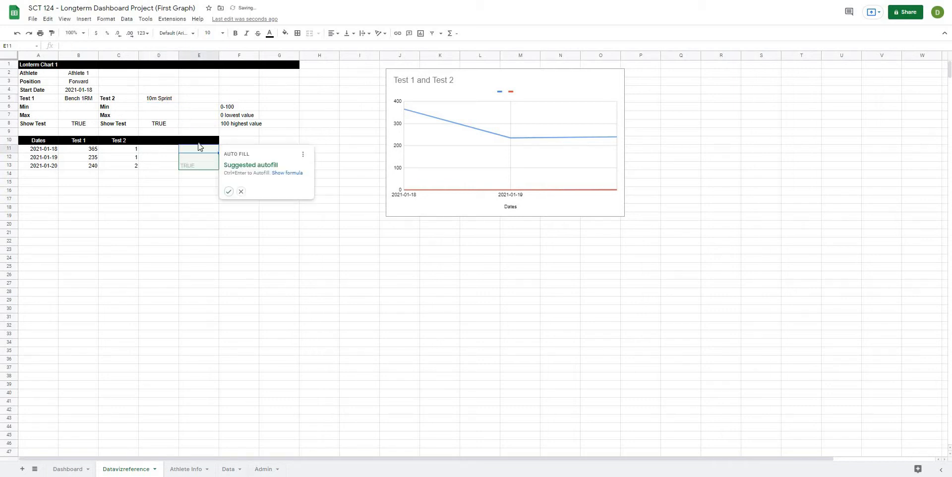
Format the headers in D10:E10 with white text and centre alignment.
{"action": "left_click_drag", "start_coordinate": [175, 140], "coordinate": [196, 140]}
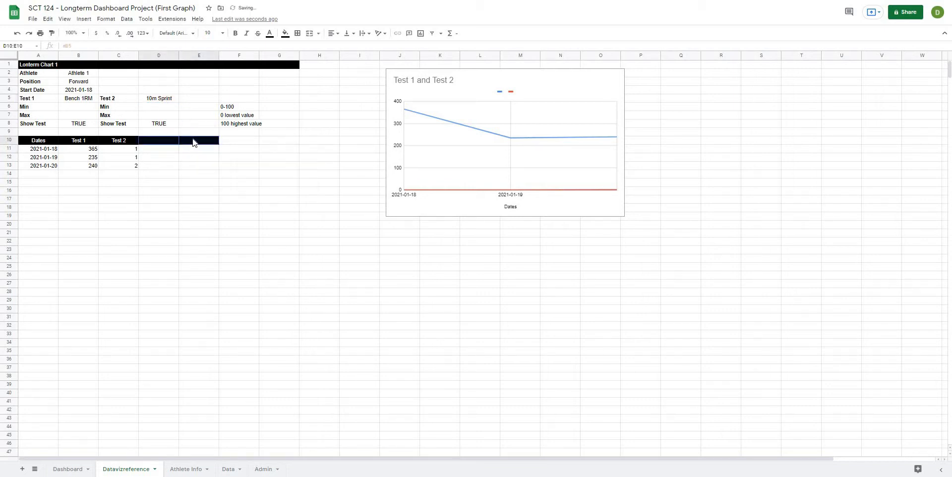
{"action": "left_click", "coordinate": [270, 33]}
{"action": "left_click", "coordinate": [347, 59]}
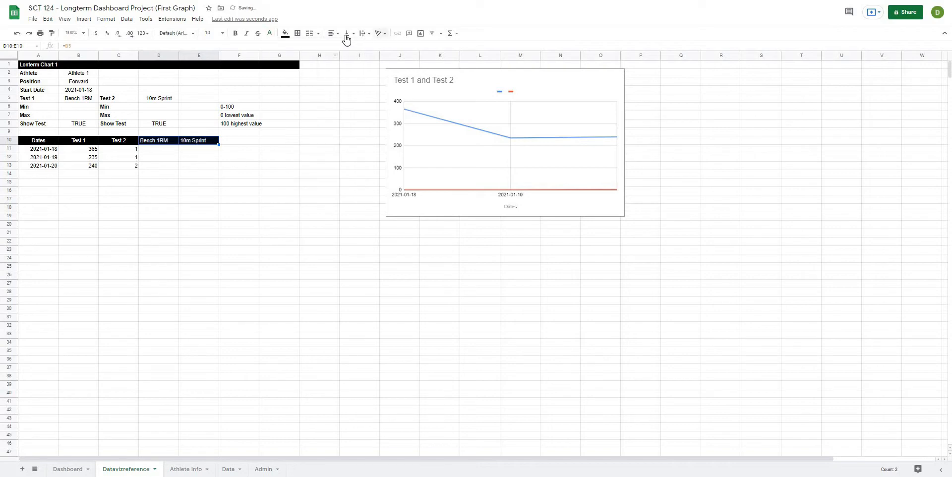
{"action": "left_click", "coordinate": [332, 34]}
{"action": "left_click", "coordinate": [345, 49]}
{"action": "left_click", "coordinate": [220, 191]}
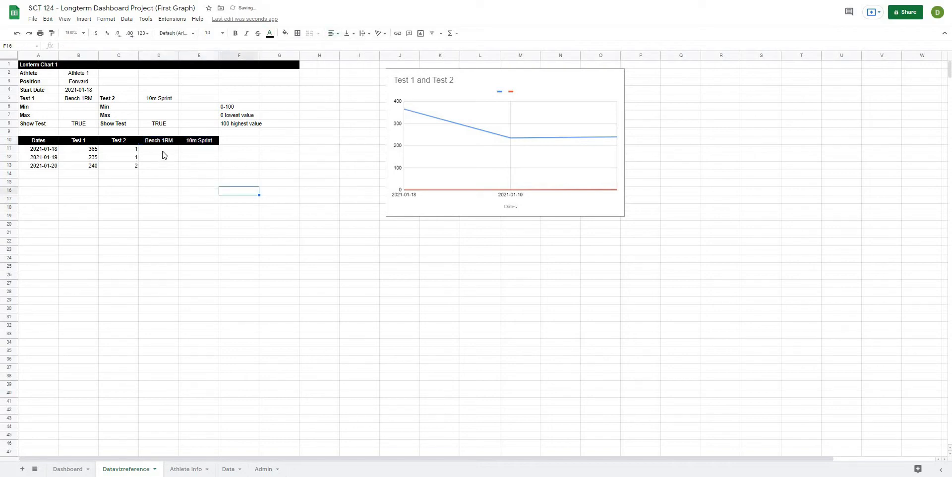
{"action": "left_click_drag", "start_coordinate": [163, 150], "coordinate": [159, 318]}
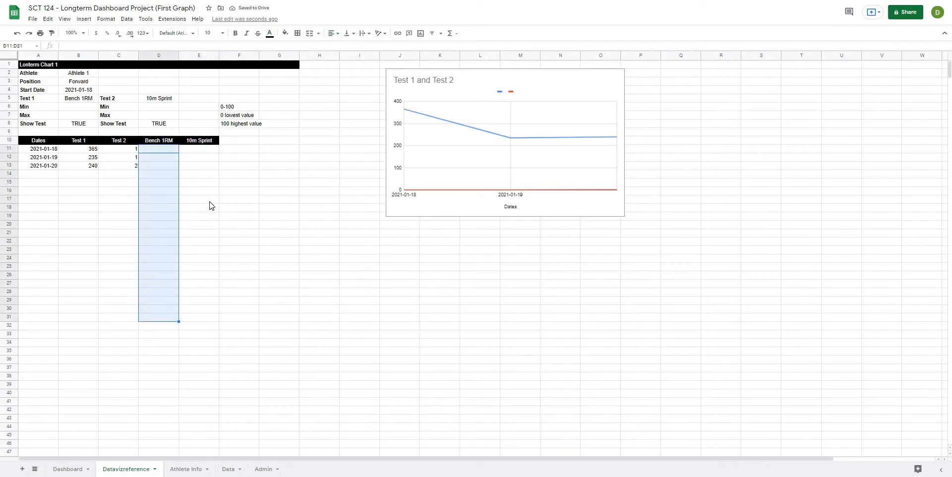
{"action": "left_click_drag", "start_coordinate": [199, 149], "coordinate": [210, 311]}
{"action": "left_click", "coordinate": [285, 151]}
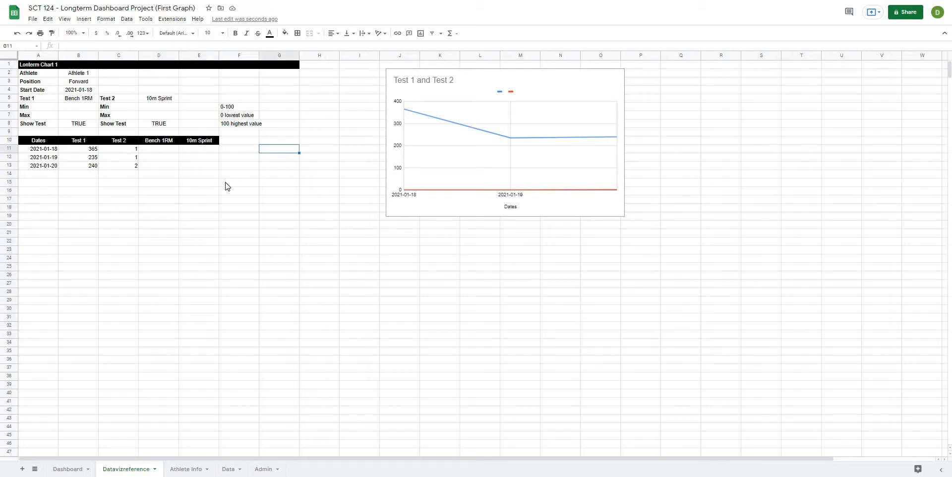
{"action": "left_click", "coordinate": [209, 192]}
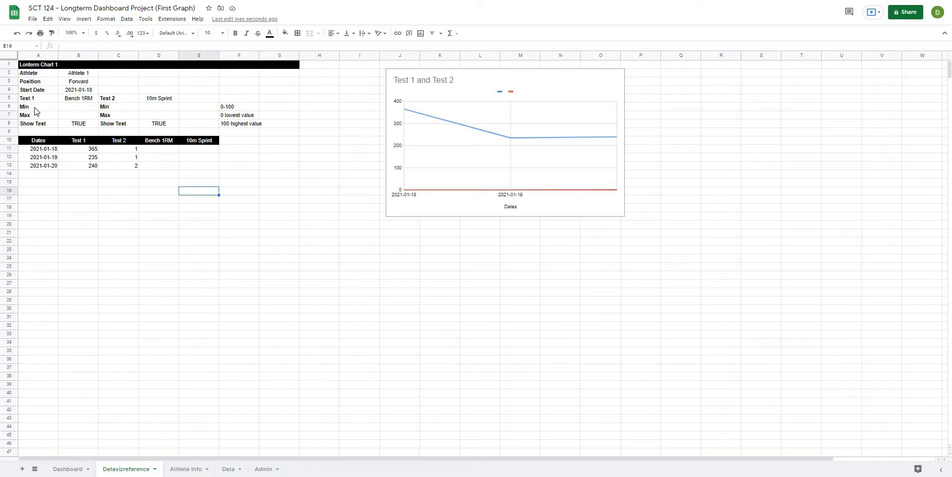
Enter the scaling formula note "value - minimum / max - minimum x 100" in cell F5.
{"action": "left_click", "coordinate": [281, 115]}
{"action": "left_click", "coordinate": [252, 97]}
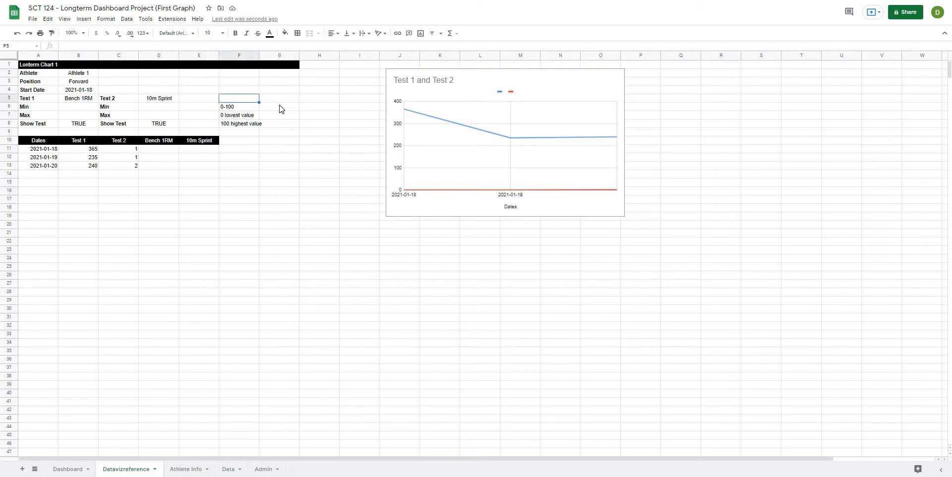
{"action": "type", "text": "value - minimum / max -"}
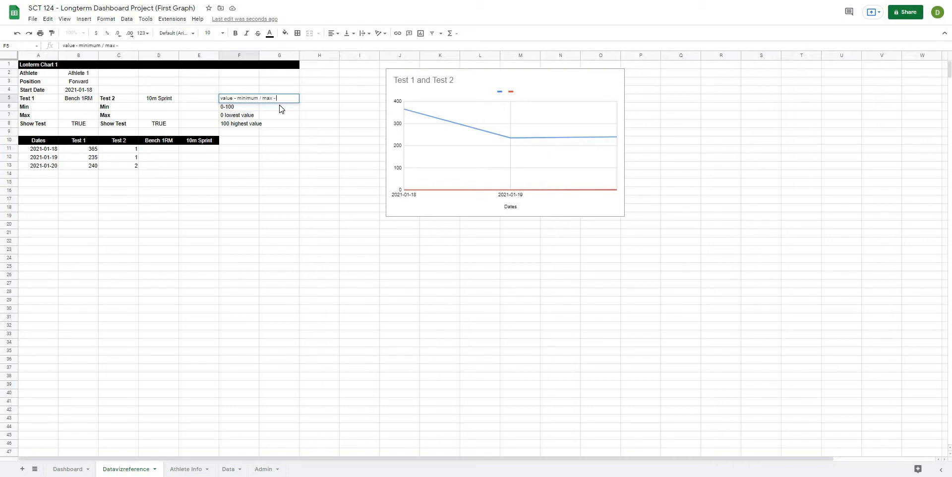
{"action": "type", "text": " minimum x 100"}
{"action": "key", "text": "Return"}
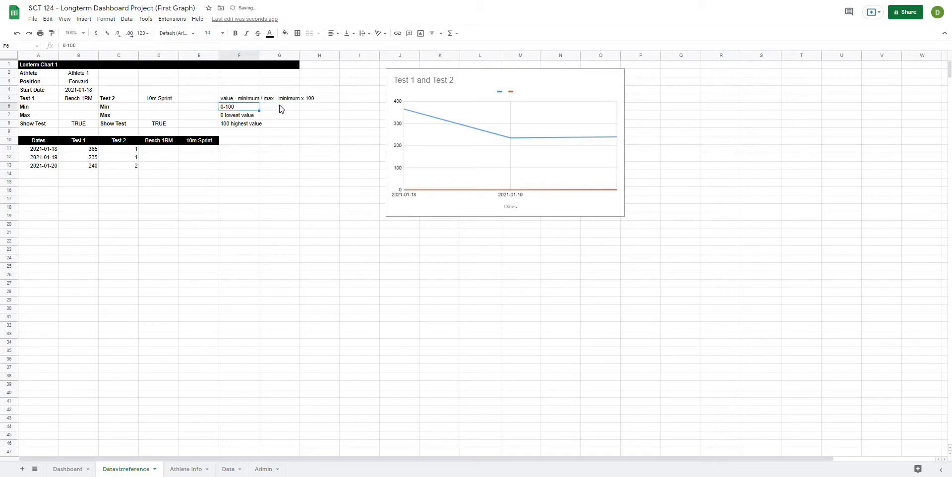
Examine how the formula note in F5 applies to the Test 1 and Test 2 values in B11:C13.
{"action": "left_click", "coordinate": [256, 167]}
{"action": "left_click", "coordinate": [238, 102]}
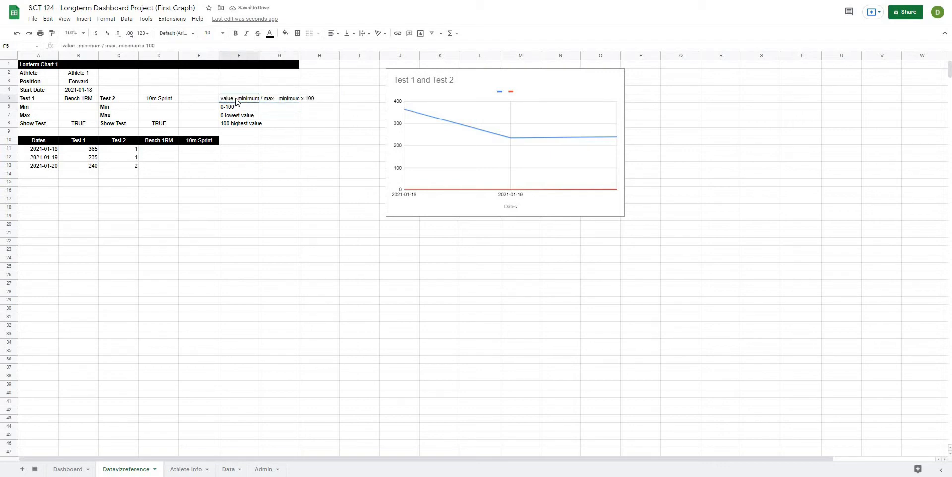
{"action": "left_click", "coordinate": [94, 152]}
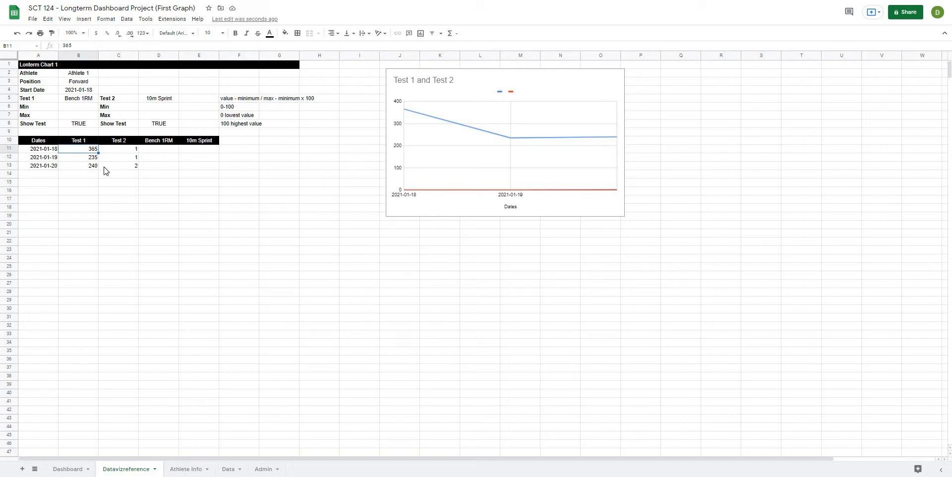
{"action": "left_click", "coordinate": [97, 158]}
{"action": "key", "text": "Down"}
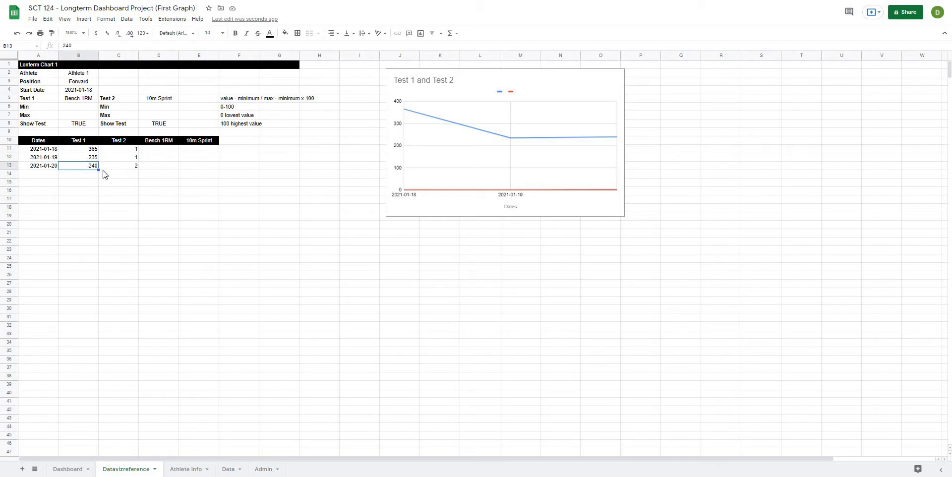
{"action": "left_click_drag", "start_coordinate": [130, 150], "coordinate": [131, 166]}
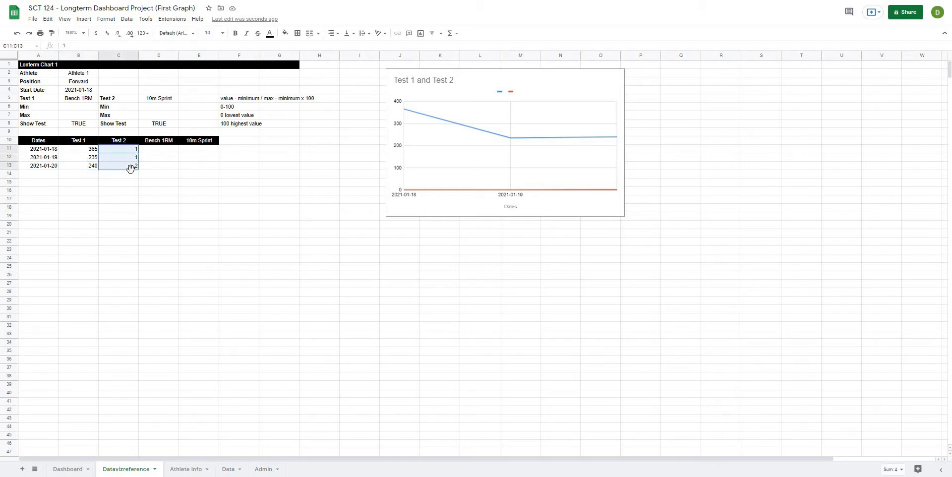
{"action": "left_click", "coordinate": [144, 194]}
{"action": "left_click", "coordinate": [278, 199]}
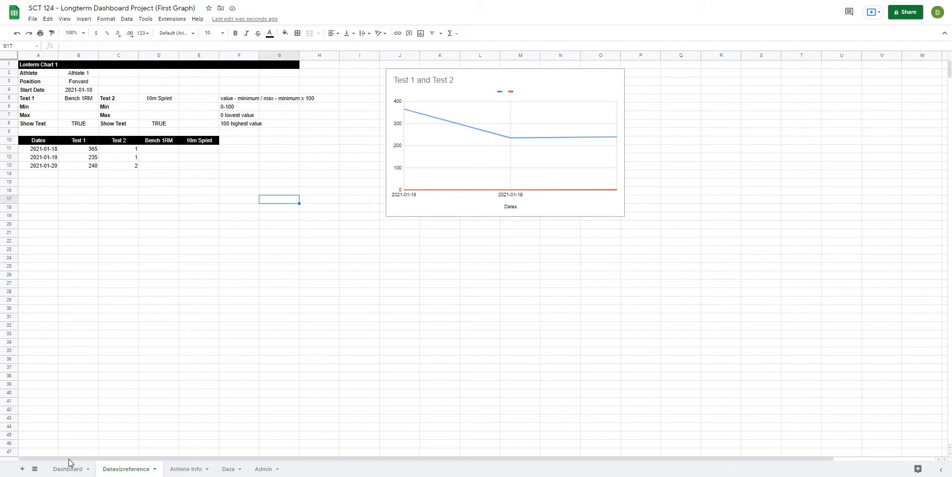
Add a new sheet after Datavizreference and name it "Test Set Up".
{"action": "left_click", "coordinate": [22, 469]}
{"action": "right_click", "coordinate": [180, 469]}
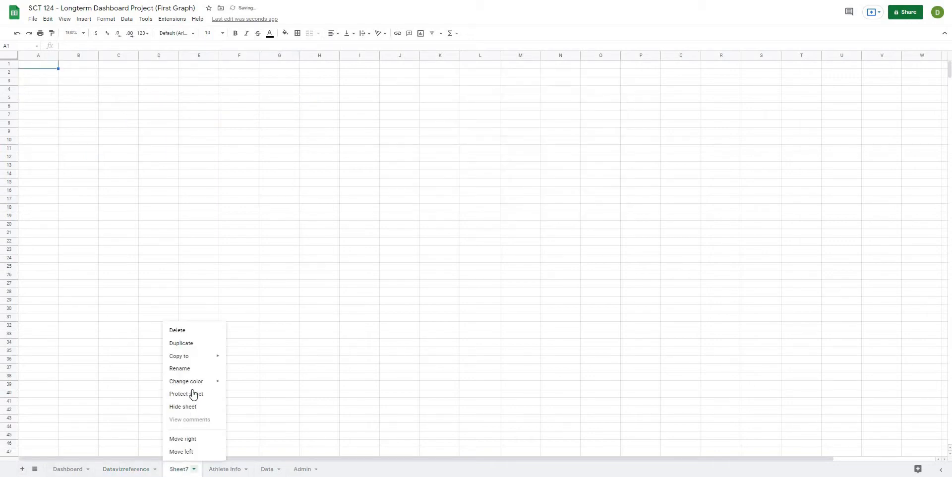
{"action": "left_click", "coordinate": [185, 370]}
{"action": "type", "text": "Test"}
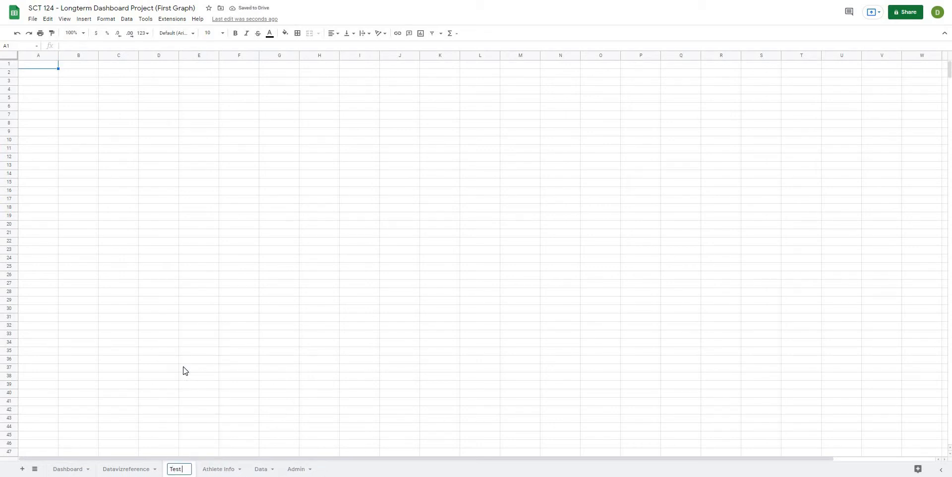
{"action": "type", "text": " Set Up"}
{"action": "key", "text": "Return"}
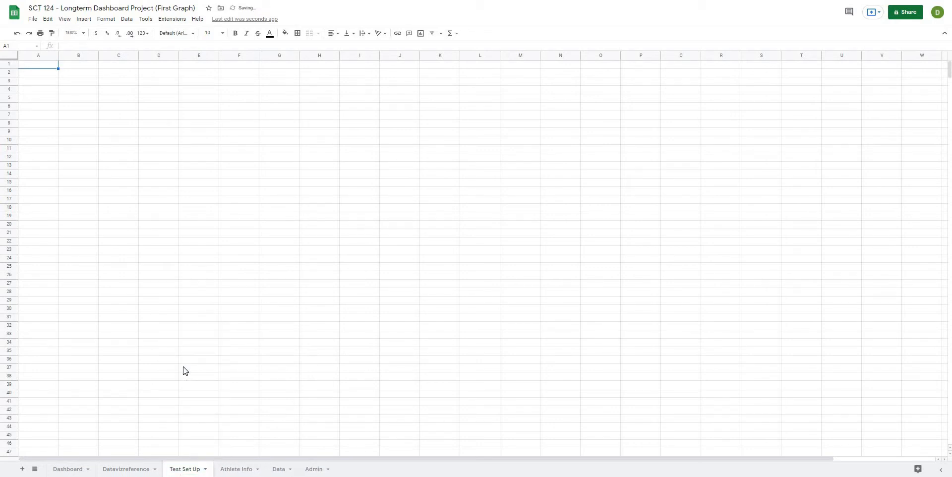
Widen column A of the new sheet to roughly twice its default width.
{"action": "left_click", "coordinate": [160, 255]}
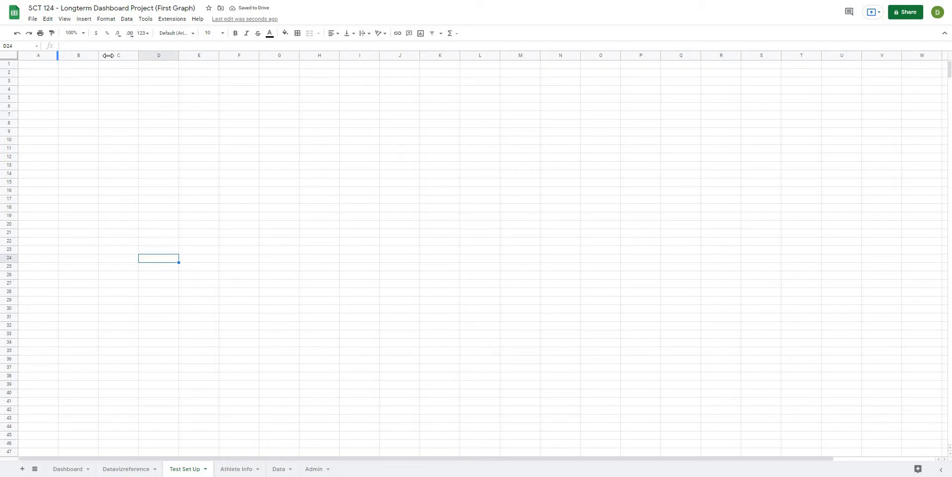
{"action": "left_click_drag", "start_coordinate": [108, 56], "coordinate": [108, 55]}
{"action": "left_click", "coordinate": [196, 132]}
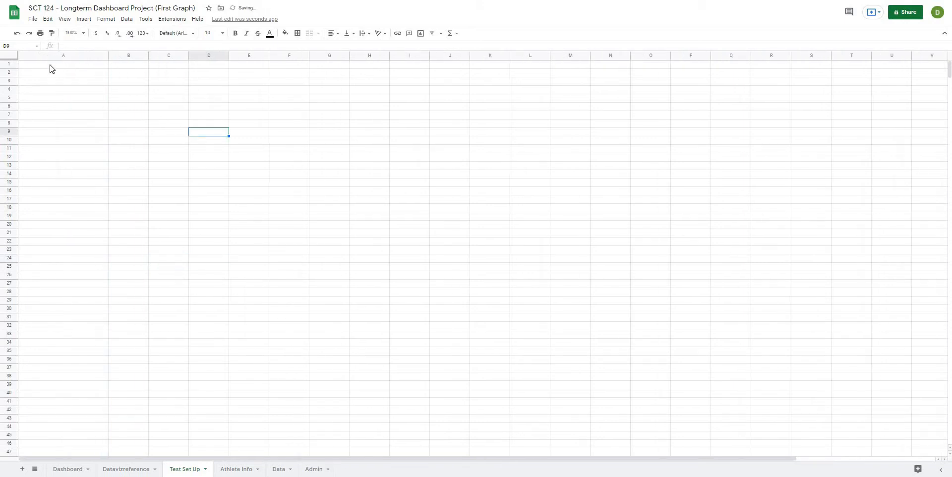
Enter the headers "Test Name" in A1 and "Min Better" in B1.
{"action": "left_click", "coordinate": [50, 65]}
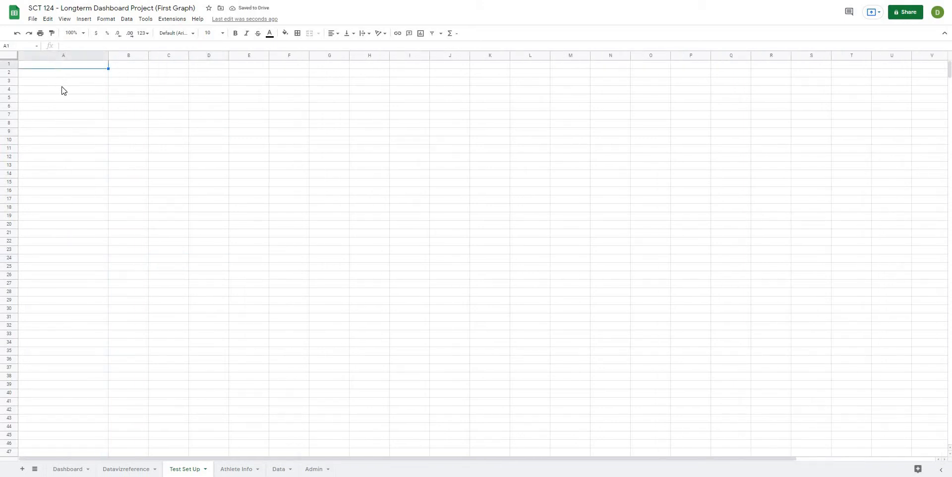
{"action": "left_click", "coordinate": [59, 82]}
{"action": "left_click", "coordinate": [53, 67]}
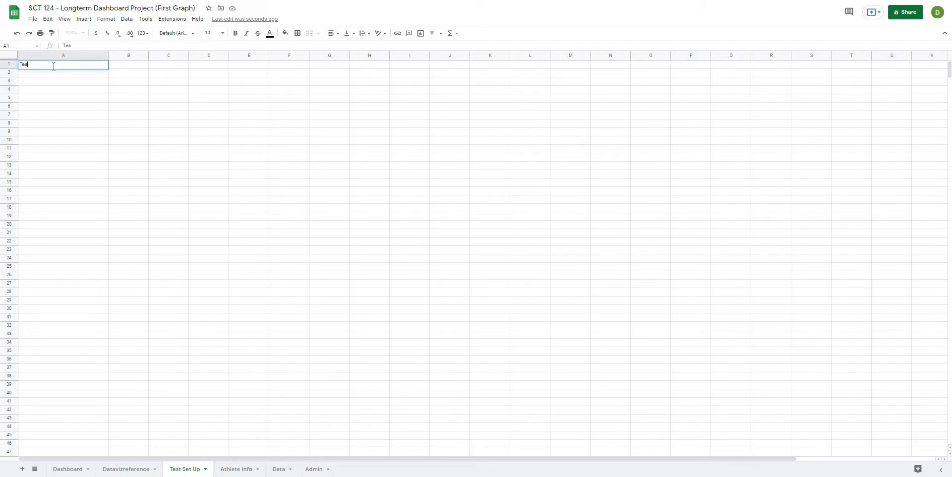
{"action": "type", "text": "e"}
{"action": "key", "text": "Tab"}
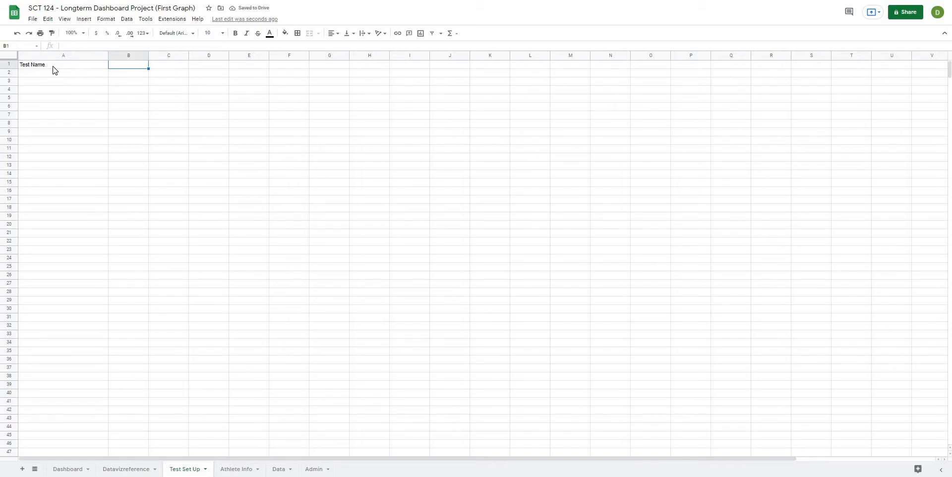
{"action": "type", "text": "Min Better"}
{"action": "key", "text": "Return"}
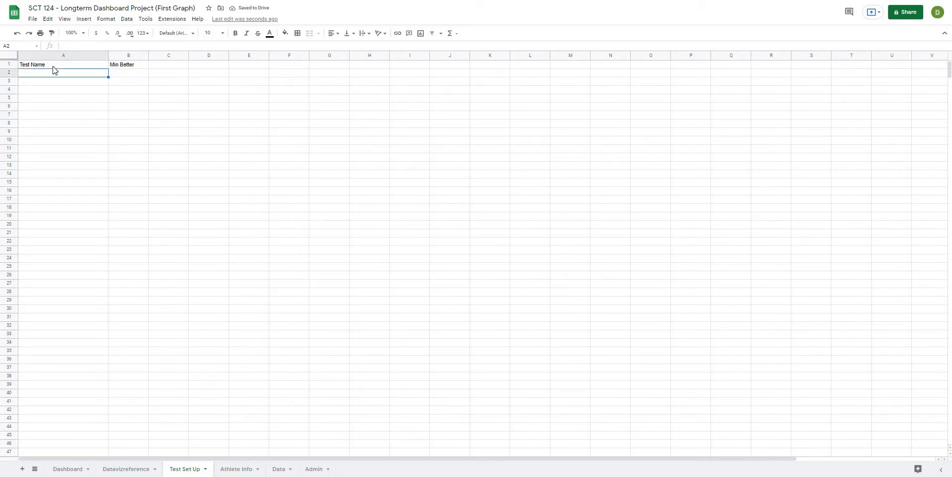
Add the headers "Min" in C1 and "Max" in D1.
{"action": "key", "text": "Up"}
{"action": "key", "text": "Right"}
{"action": "key", "text": "Right"}
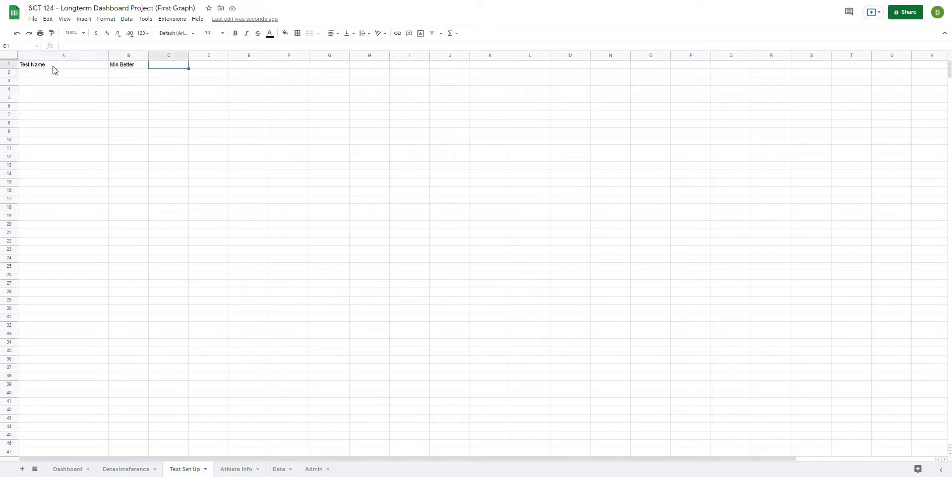
{"action": "type", "text": "Min"}
{"action": "key", "text": "Tab"}
{"action": "type", "text": "M"}
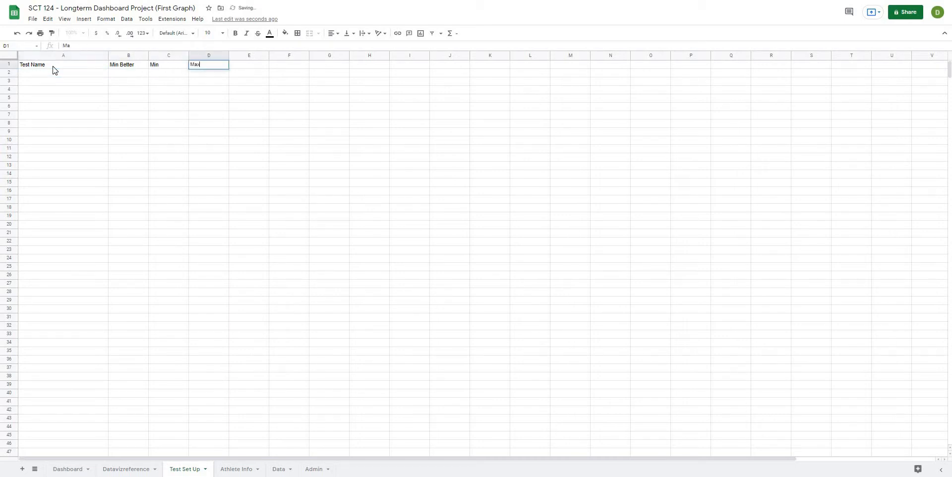
{"action": "key", "text": "Return"}
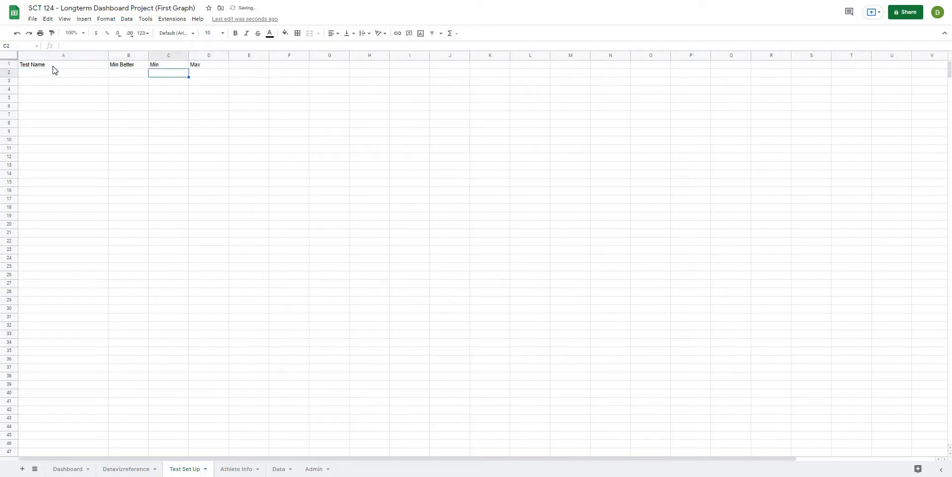
Delete the unused columns E to Z from the Test Set Up sheet.
{"action": "left_click", "coordinate": [245, 55]}
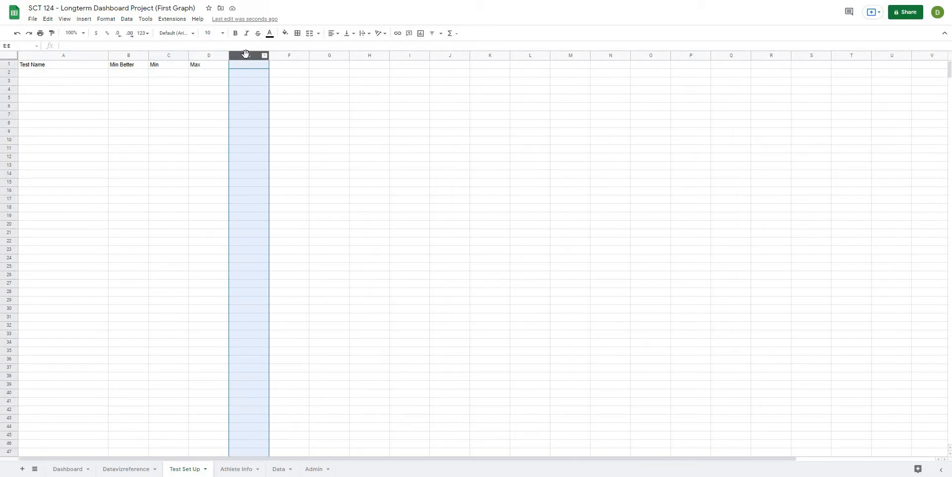
{"action": "key", "text": "ctrl+shift+Right"}
{"action": "right_click", "coordinate": [246, 57]}
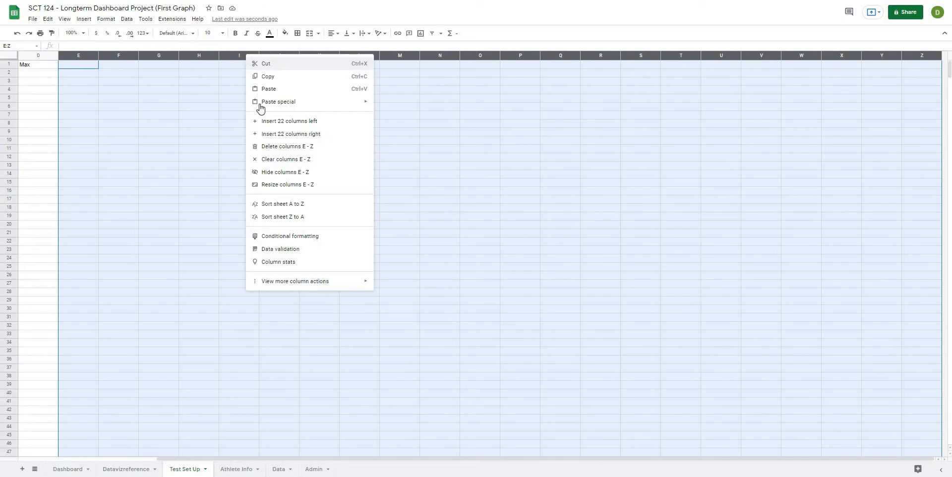
{"action": "left_click", "coordinate": [268, 144]}
{"action": "left_click", "coordinate": [165, 131]}
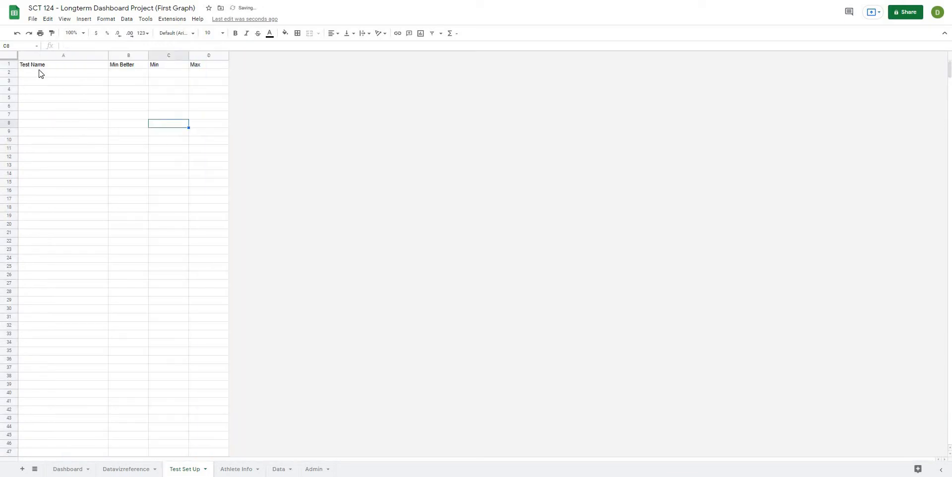
Format the header row A1:D1 with a black fill and bold, white, centred text.
{"action": "left_click_drag", "start_coordinate": [35, 66], "coordinate": [201, 65]}
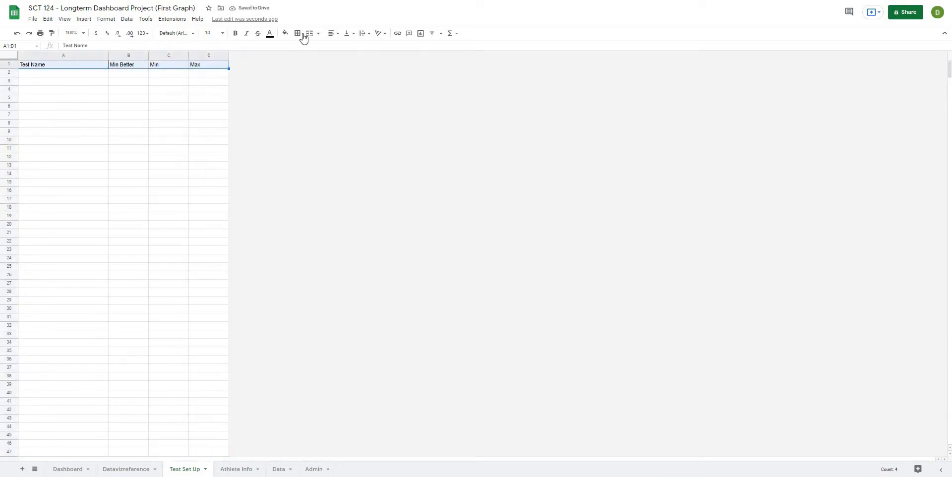
{"action": "left_click", "coordinate": [285, 33]}
{"action": "left_click", "coordinate": [288, 59]}
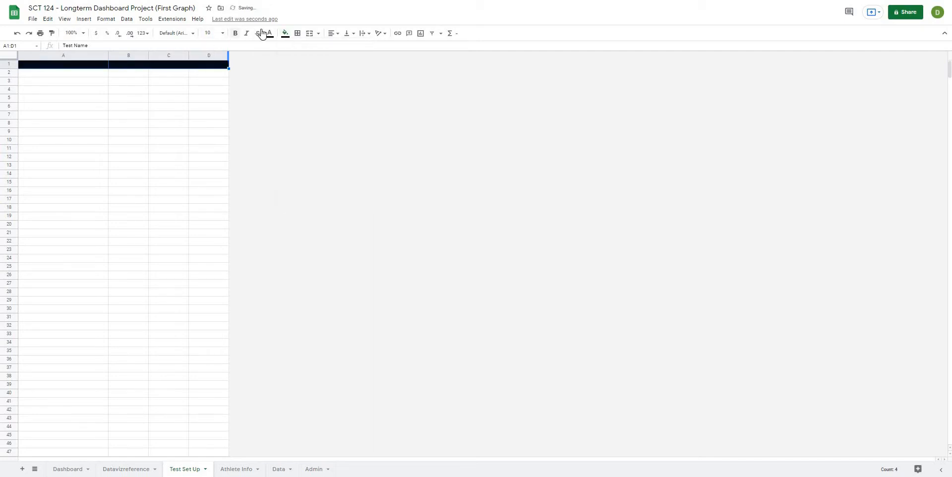
{"action": "left_click", "coordinate": [270, 33]}
{"action": "left_click", "coordinate": [347, 60]}
{"action": "left_click", "coordinate": [333, 34]}
{"action": "left_click", "coordinate": [340, 45]}
Apply the default white and grey alternating colors to A2:D42, with the header style turned off.
{"action": "left_click", "coordinate": [50, 77]}
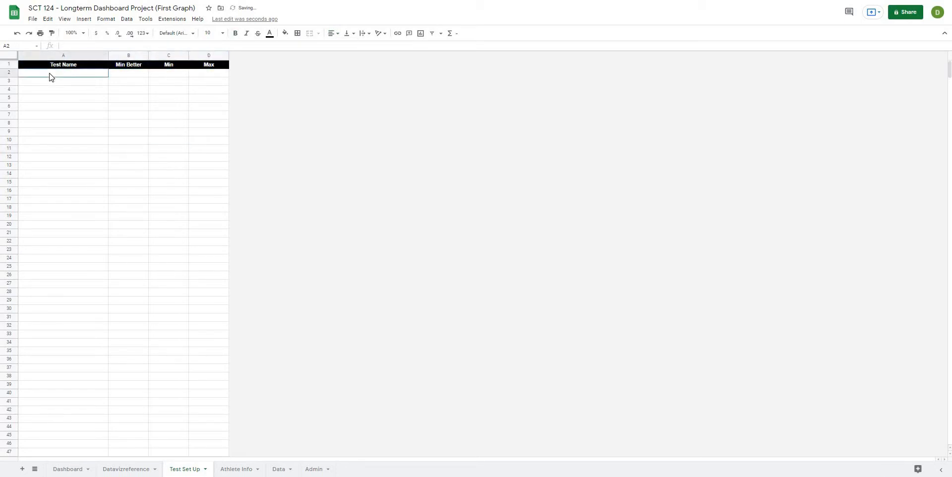
{"action": "left_click_drag", "start_coordinate": [50, 77], "coordinate": [210, 413]}
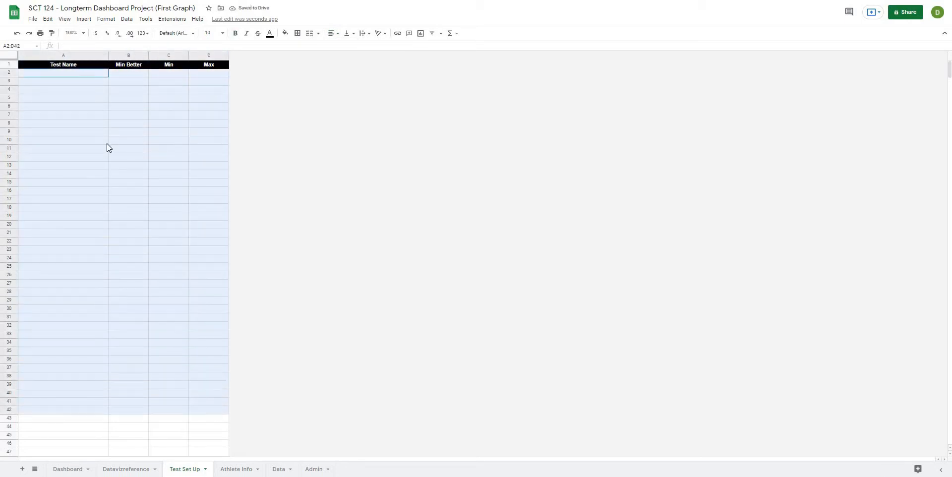
{"action": "left_click", "coordinate": [107, 19]}
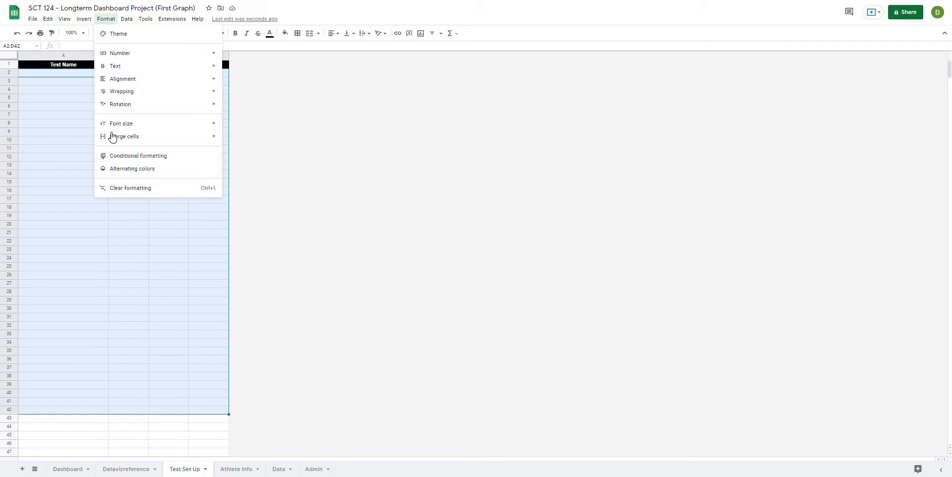
{"action": "left_click", "coordinate": [104, 169]}
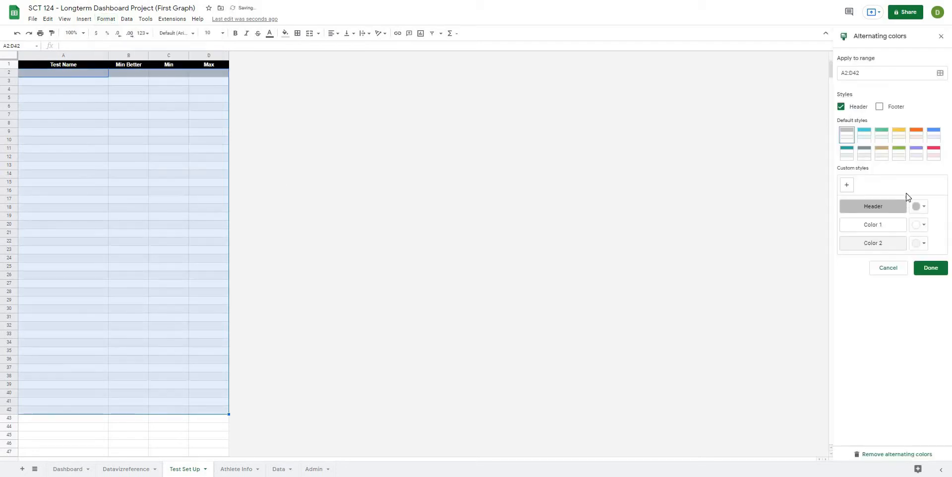
{"action": "left_click", "coordinate": [924, 207]}
{"action": "left_click", "coordinate": [924, 207]}
{"action": "left_click", "coordinate": [841, 106]}
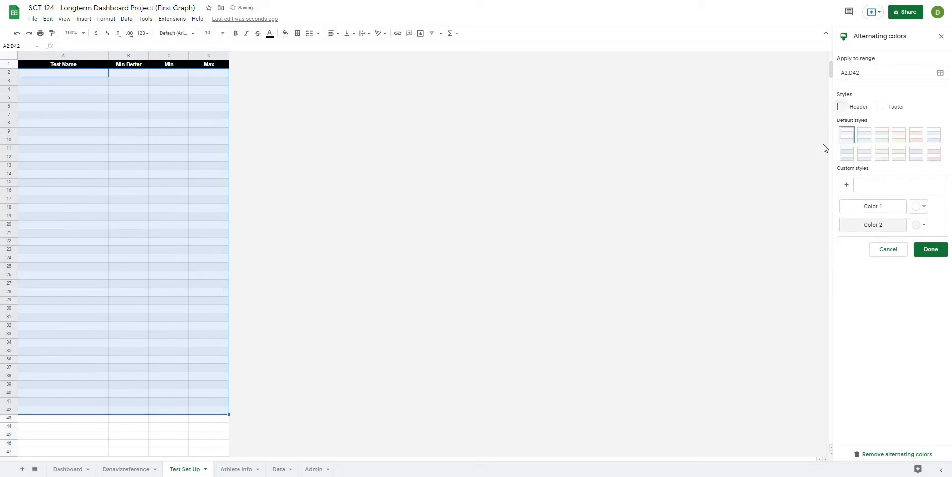
{"action": "left_click", "coordinate": [931, 249]}
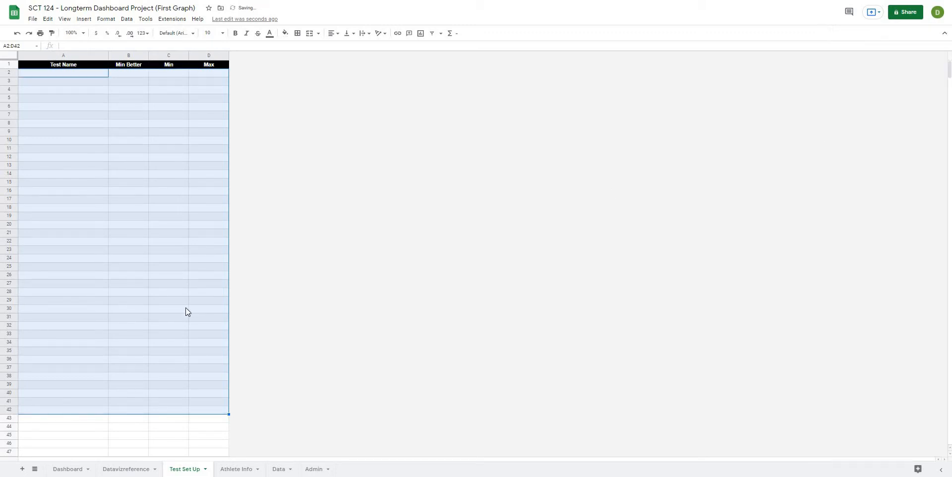
{"action": "left_click", "coordinate": [186, 308]}
Insert checkboxes in the Min Better column, cells B2:B41.
{"action": "left_click", "coordinate": [10, 409]}
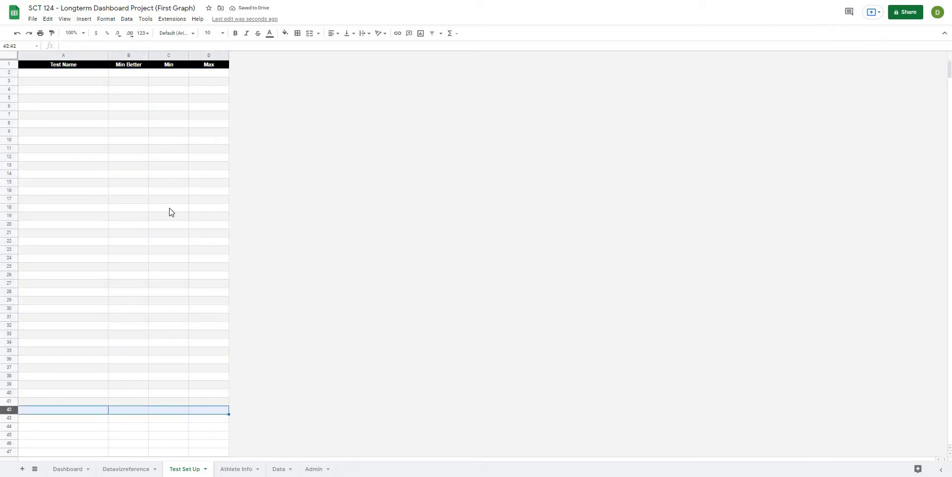
{"action": "left_click", "coordinate": [130, 249]}
{"action": "left_click", "coordinate": [134, 75]}
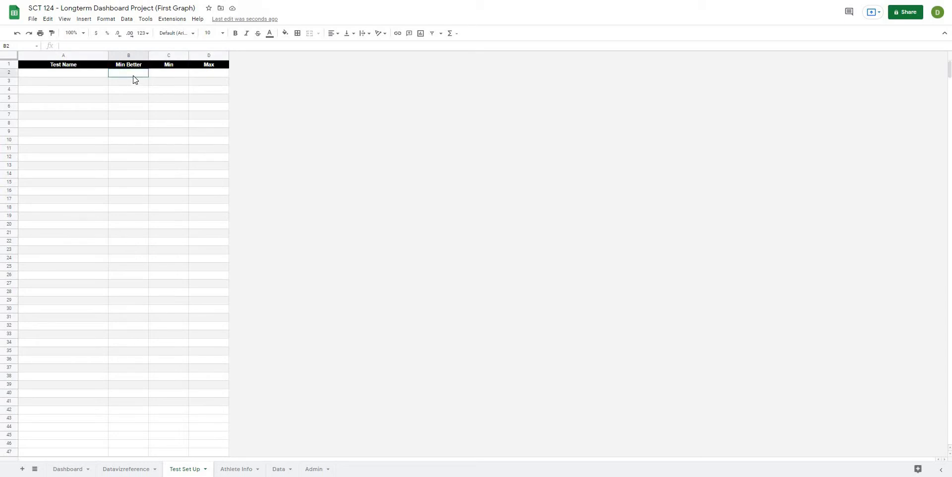
{"action": "left_click_drag", "start_coordinate": [134, 76], "coordinate": [131, 408]}
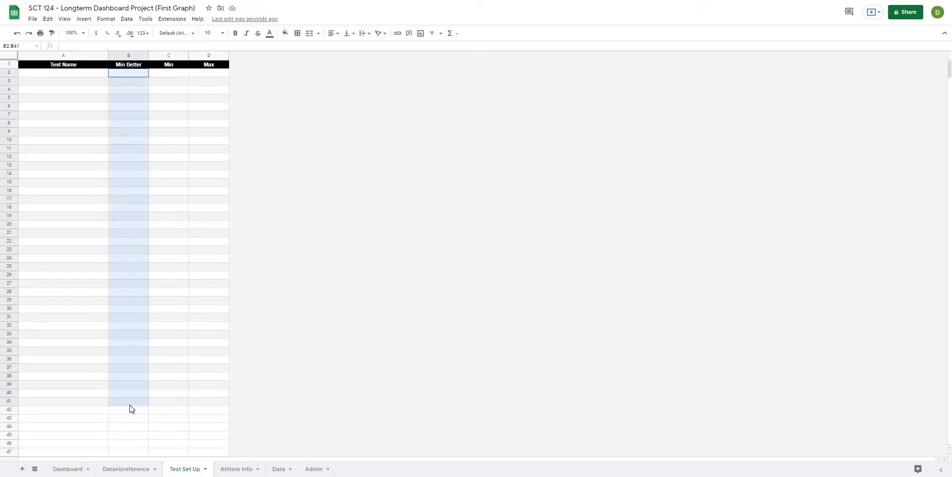
{"action": "left_click", "coordinate": [138, 233]}
{"action": "left_click_drag", "start_coordinate": [134, 75], "coordinate": [140, 404]}
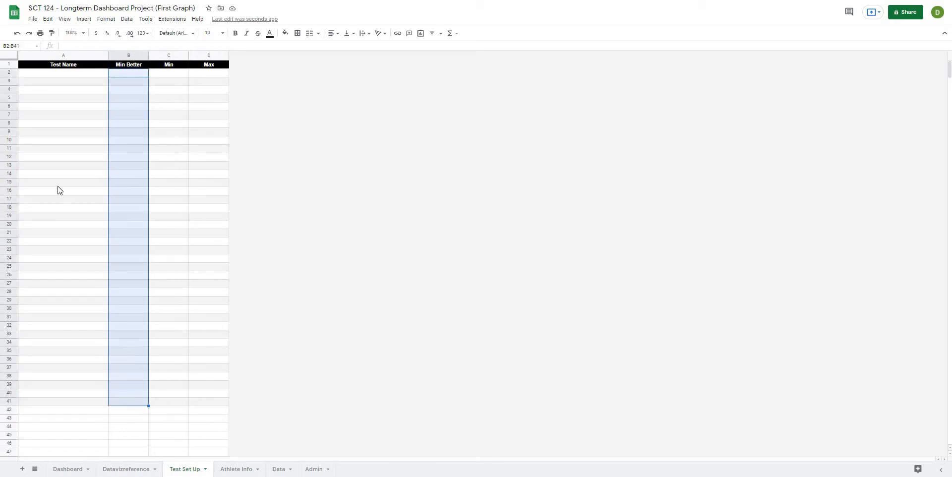
{"action": "left_click", "coordinate": [84, 19]}
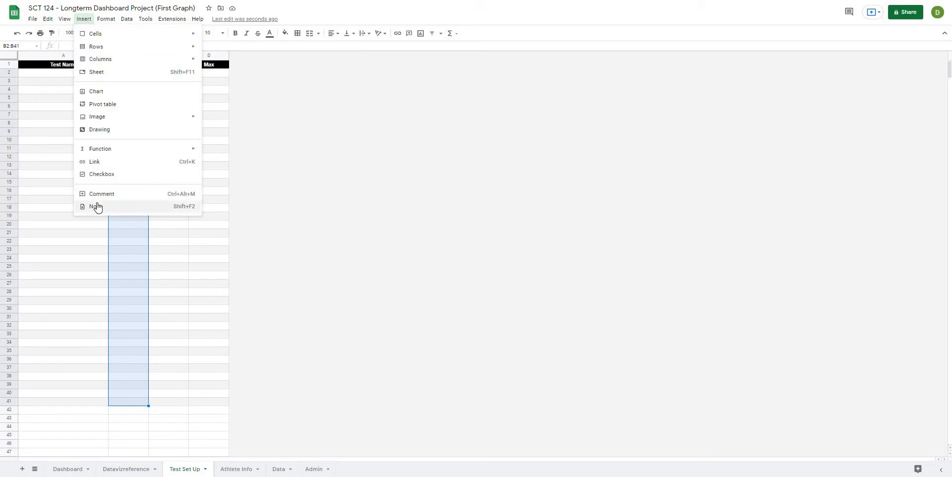
{"action": "left_click", "coordinate": [176, 175]}
{"action": "left_click", "coordinate": [211, 174]}
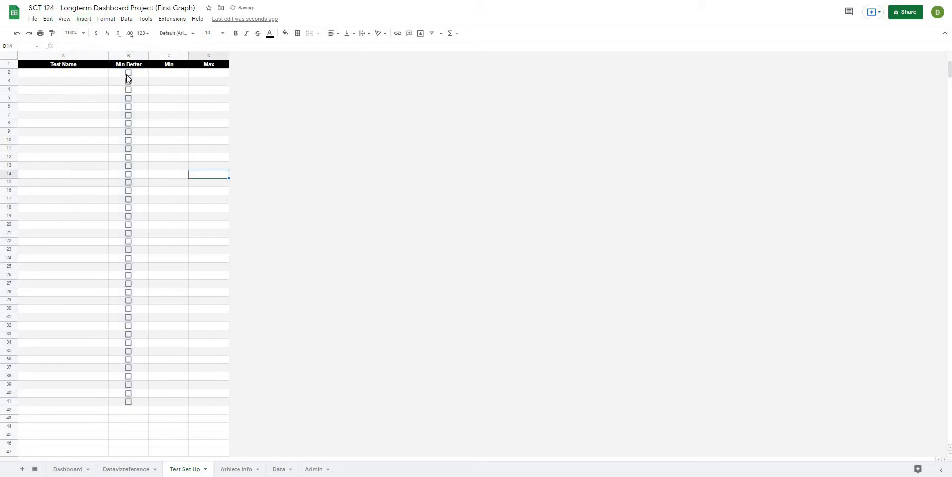
Try out the first few Min Better checkboxes by ticking and clearing them.
{"action": "left_click", "coordinate": [128, 73]}
{"action": "left_click", "coordinate": [129, 81]}
{"action": "left_click", "coordinate": [128, 98]}
{"action": "left_click", "coordinate": [128, 98]}
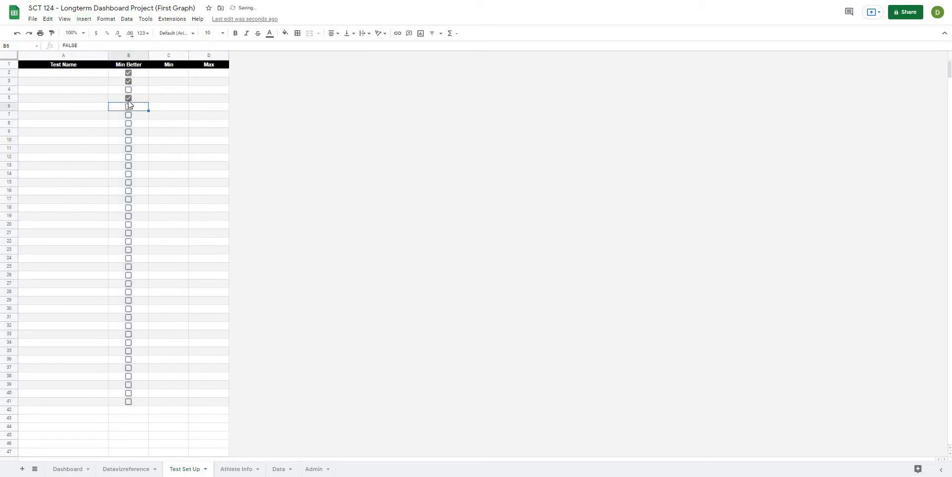
{"action": "left_click", "coordinate": [129, 81]}
{"action": "left_click", "coordinate": [128, 74]}
{"action": "left_click", "coordinate": [172, 83]}
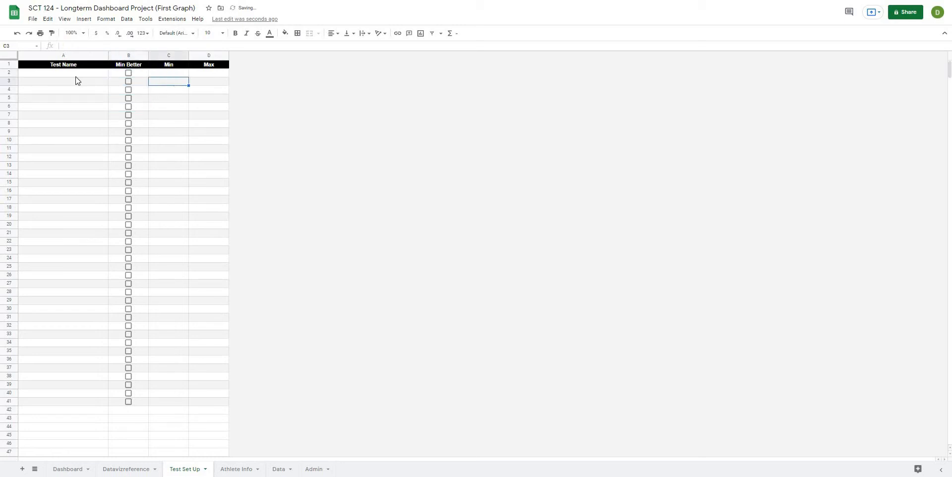
Add data validation to A2:A41 with a dropdown list from the range Admin!C2:C.
{"action": "left_click", "coordinate": [49, 75]}
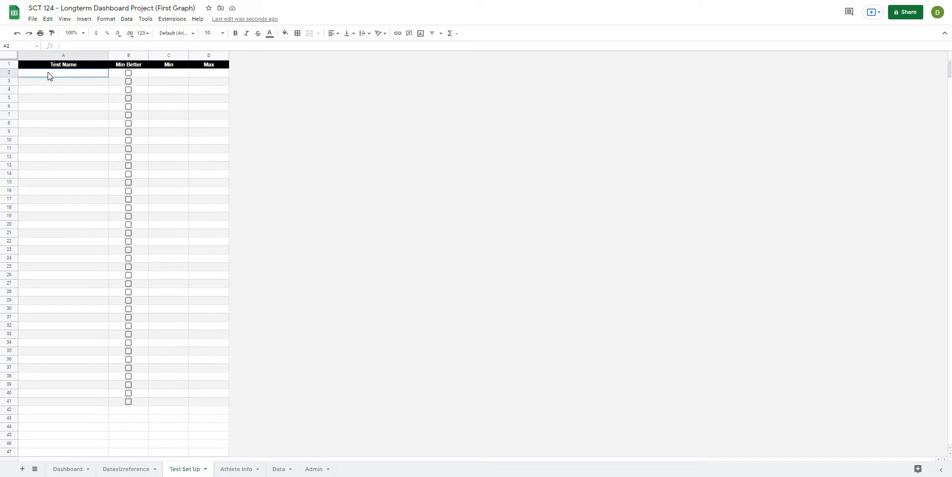
{"action": "left_click_drag", "start_coordinate": [48, 75], "coordinate": [63, 406]}
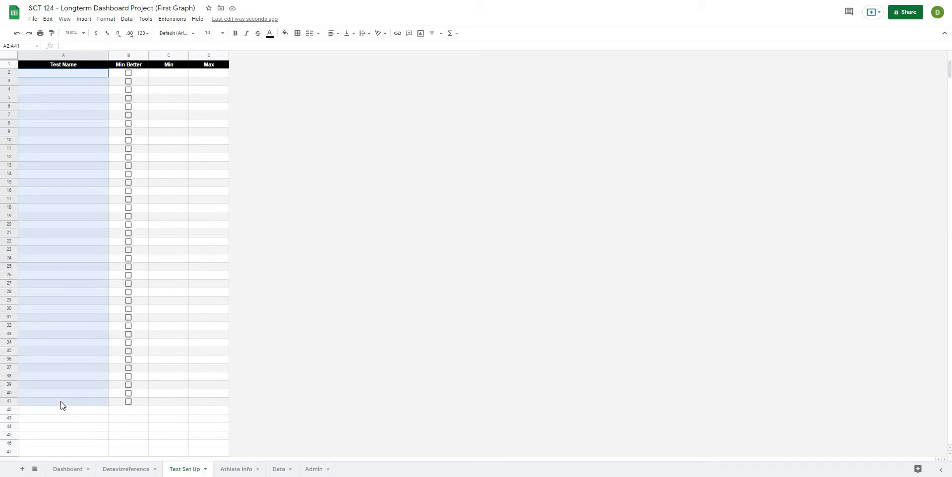
{"action": "left_click", "coordinate": [126, 19]}
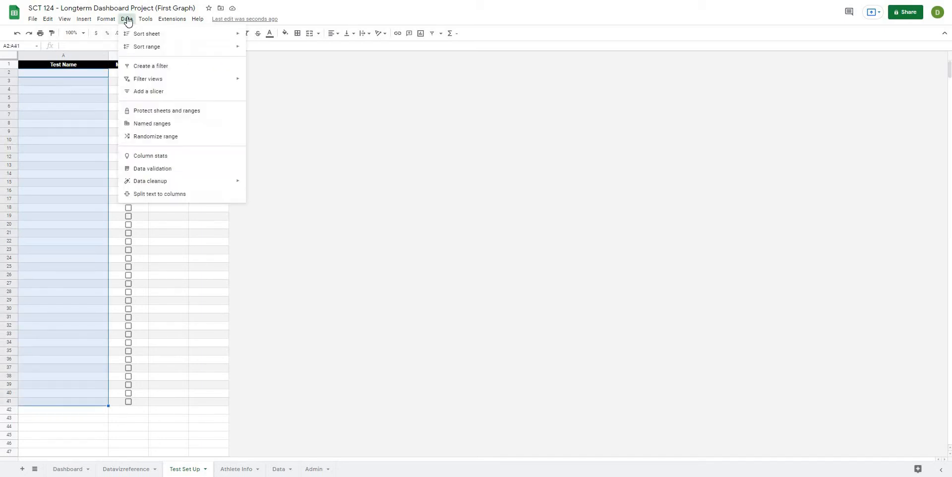
{"action": "left_click", "coordinate": [143, 169]}
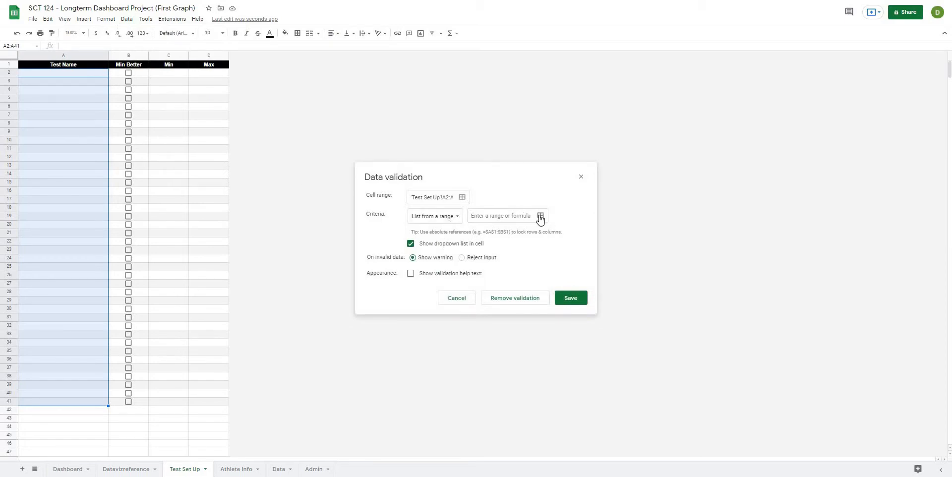
{"action": "left_click", "coordinate": [541, 217]}
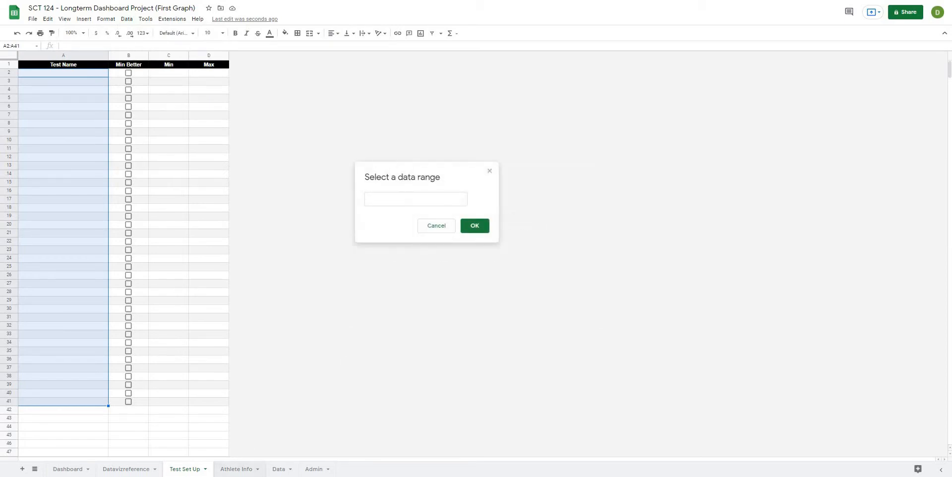
{"action": "left_click", "coordinate": [314, 470]}
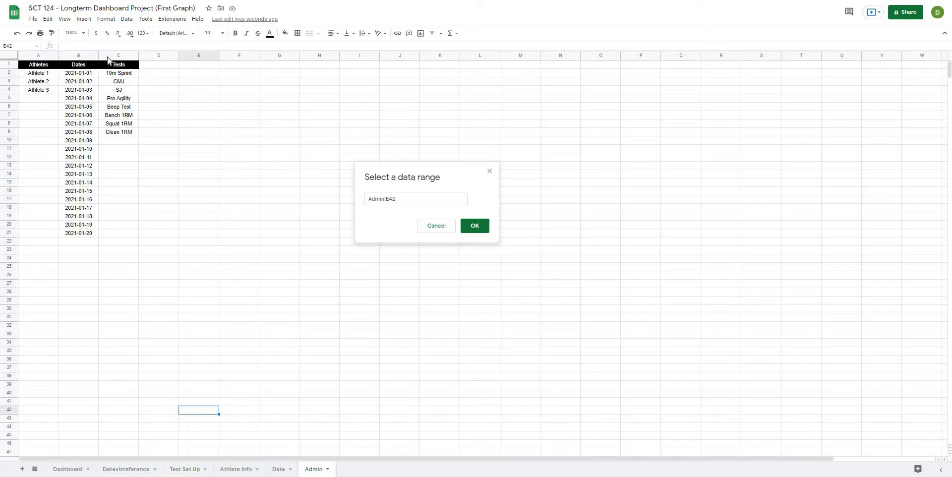
{"action": "left_click", "coordinate": [119, 55]}
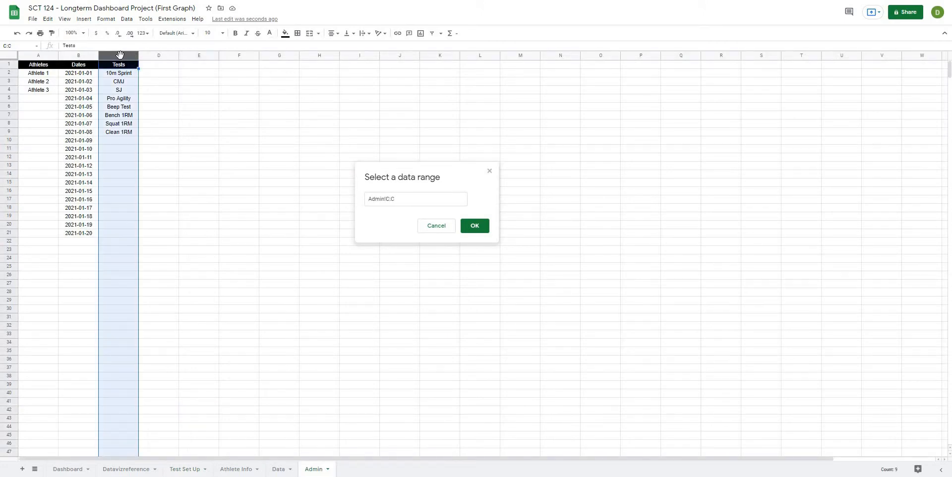
{"action": "left_click", "coordinate": [391, 199]}
{"action": "left_click", "coordinate": [480, 227]}
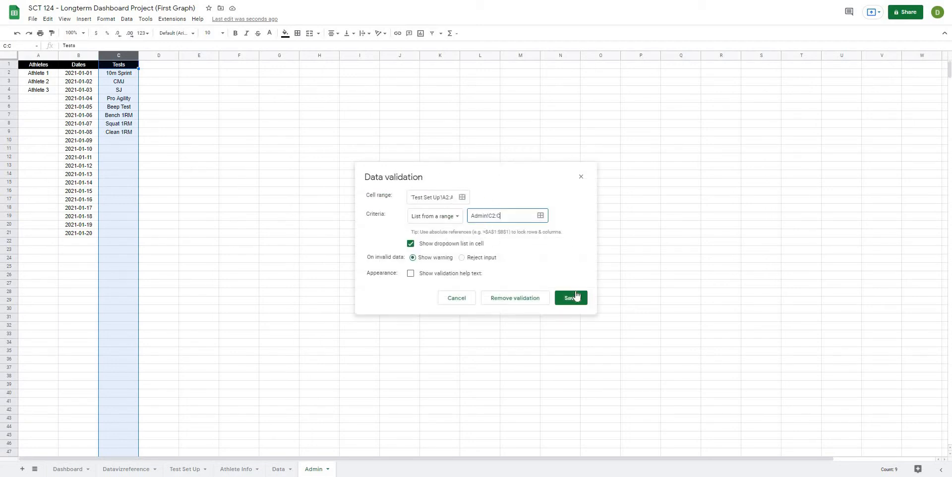
{"action": "left_click", "coordinate": [576, 298]}
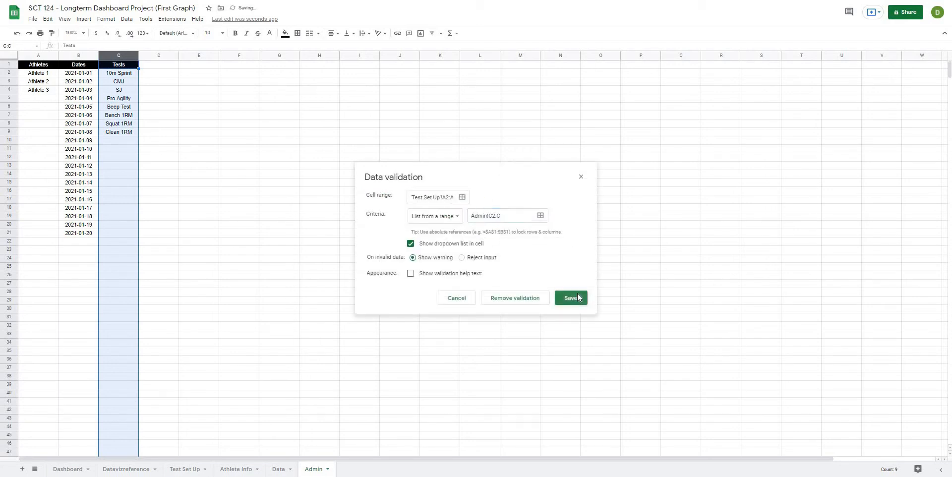
On the Test Set Up sheet, choose 10m Sprint, CMJ, SJ and Pro Agility as the test names in A2:A5.
{"action": "left_click", "coordinate": [194, 468]}
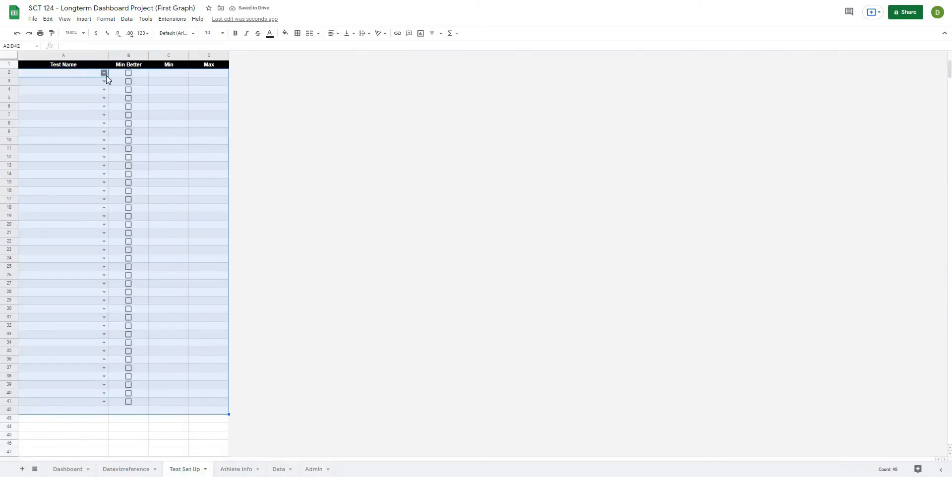
{"action": "left_click", "coordinate": [105, 73]}
{"action": "left_click", "coordinate": [74, 84]}
{"action": "left_click", "coordinate": [104, 81]}
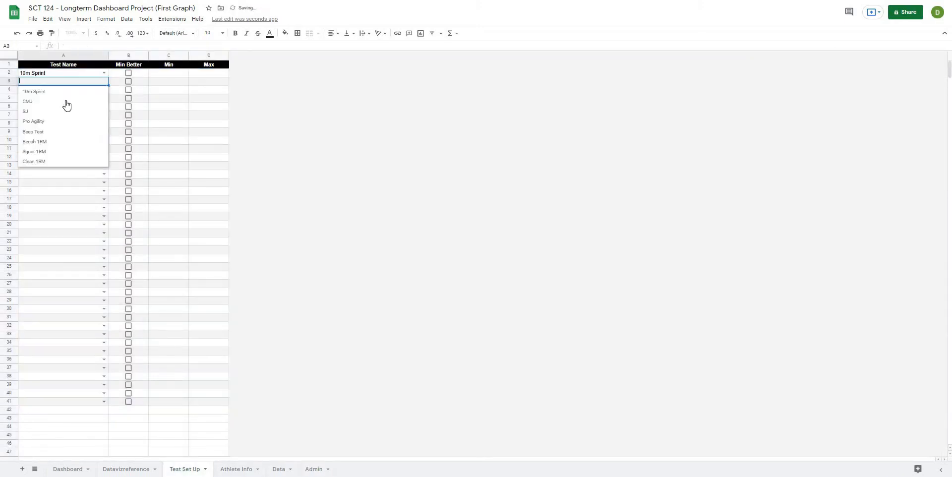
{"action": "left_click", "coordinate": [103, 101]}
{"action": "left_click", "coordinate": [104, 90]}
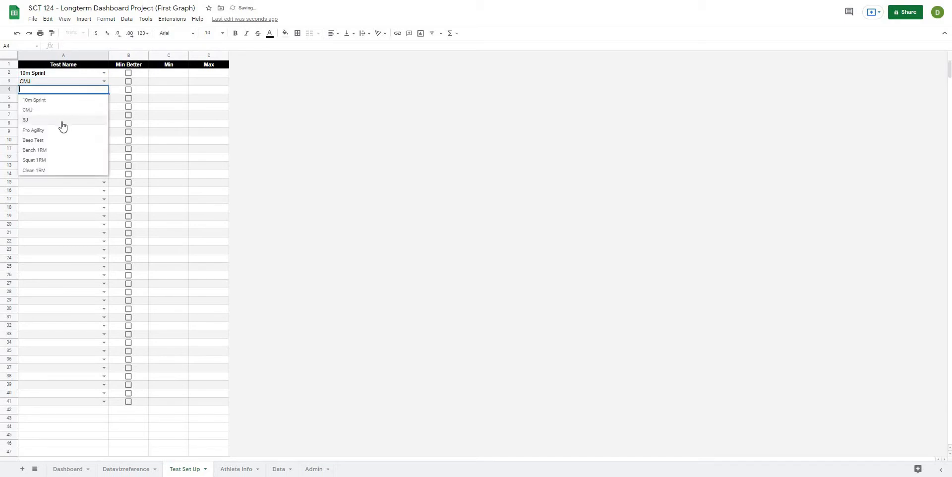
{"action": "left_click", "coordinate": [62, 122]}
{"action": "left_click", "coordinate": [104, 106]}
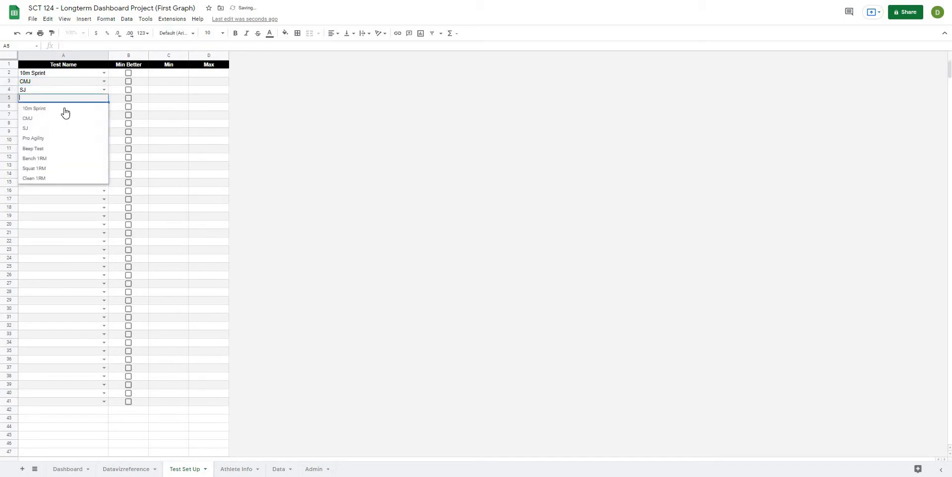
{"action": "left_click", "coordinate": [32, 147]}
Choose Beep Test, Bench 1RM, Squat 1RM and Clean 1RM as the test names in A6:A9.
{"action": "left_click", "coordinate": [104, 106]}
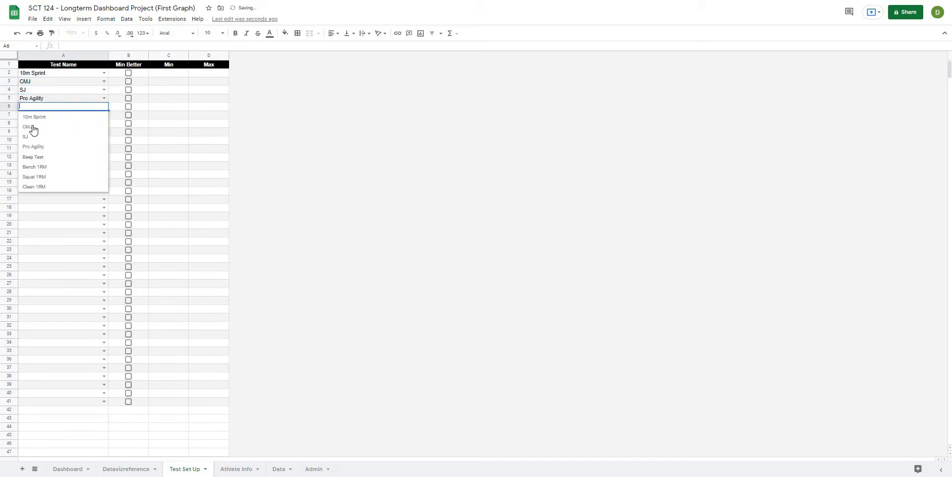
{"action": "left_click", "coordinate": [78, 155]}
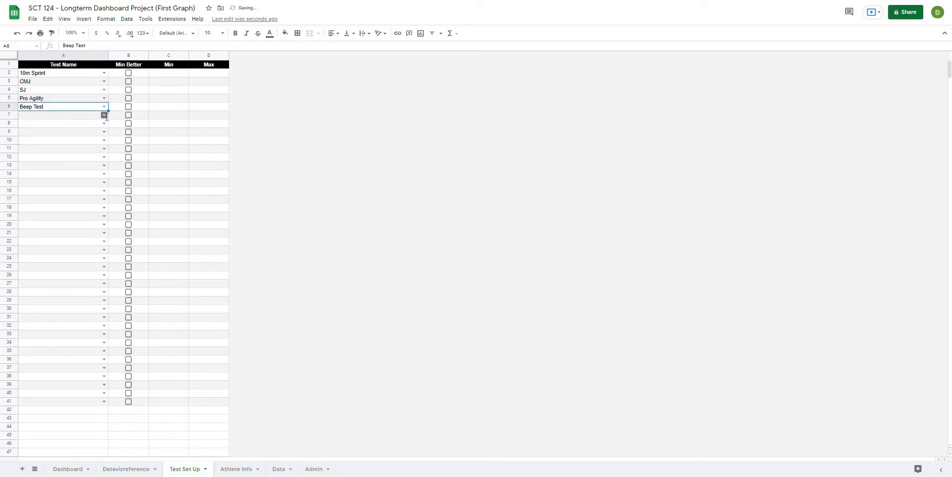
{"action": "left_click", "coordinate": [104, 114]}
{"action": "left_click", "coordinate": [41, 178]}
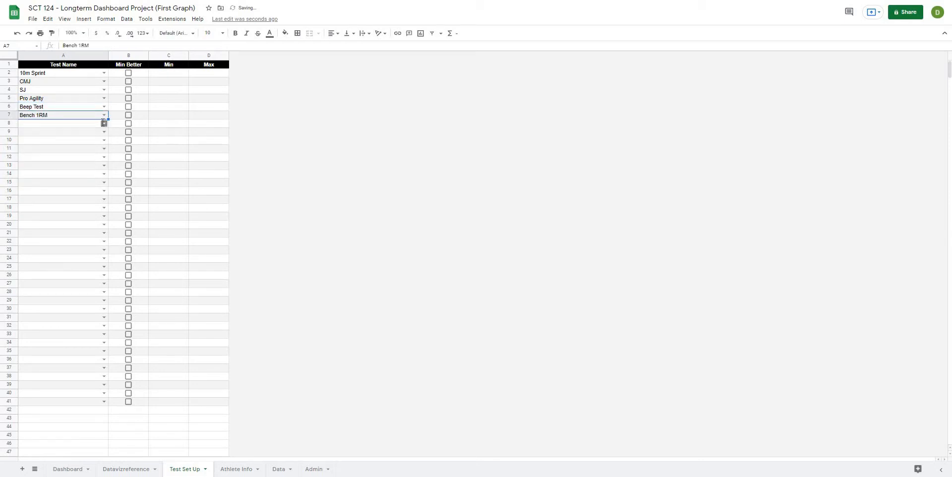
{"action": "left_click", "coordinate": [104, 123]}
{"action": "left_click", "coordinate": [34, 196]}
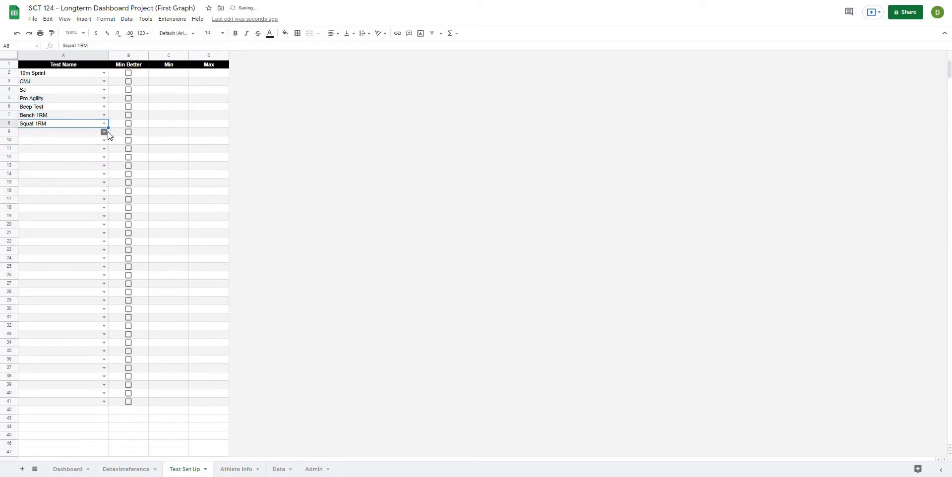
{"action": "left_click", "coordinate": [104, 131]}
{"action": "left_click", "coordinate": [40, 212]}
{"action": "left_click", "coordinate": [187, 149]}
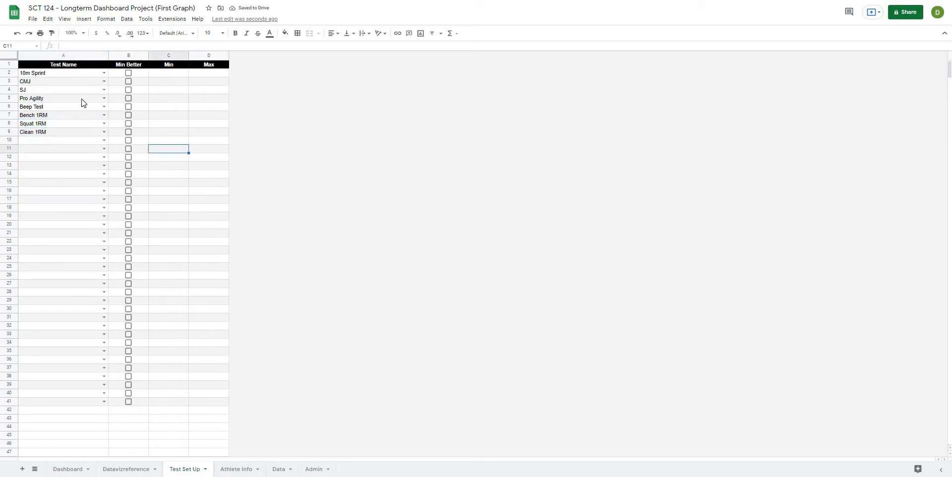
Tick the Min Better checkbox for the 10m Sprint test.
{"action": "left_click_drag", "start_coordinate": [74, 73], "coordinate": [78, 132]}
{"action": "left_click", "coordinate": [69, 167]}
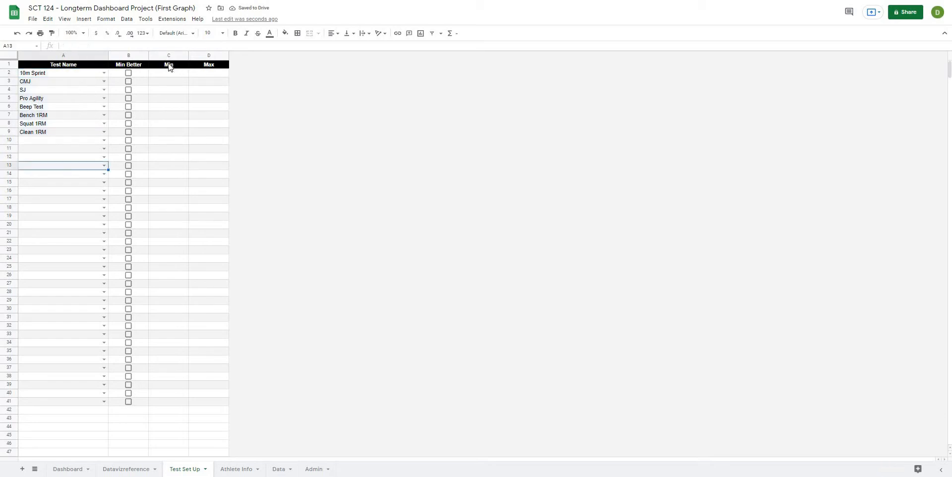
{"action": "left_click", "coordinate": [128, 72]}
{"action": "left_click", "coordinate": [174, 148]}
{"action": "left_click", "coordinate": [164, 133]}
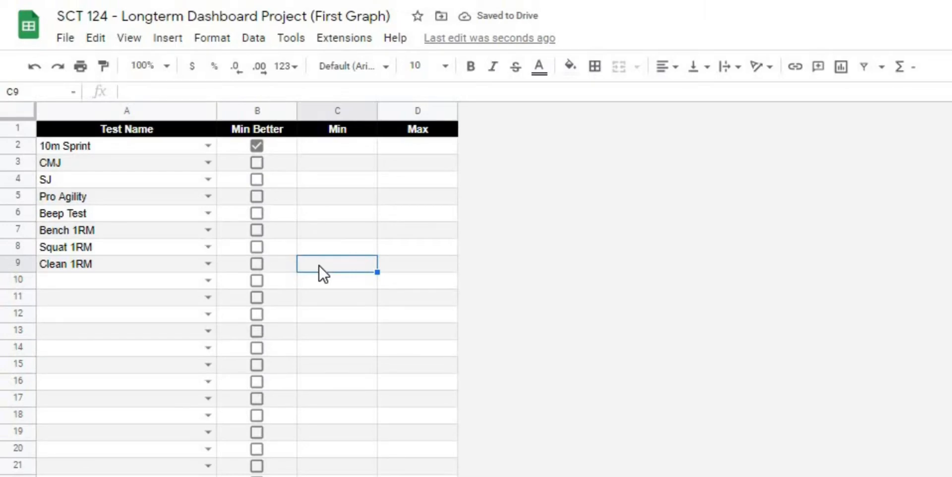
{"action": "left_click", "coordinate": [334, 148]}
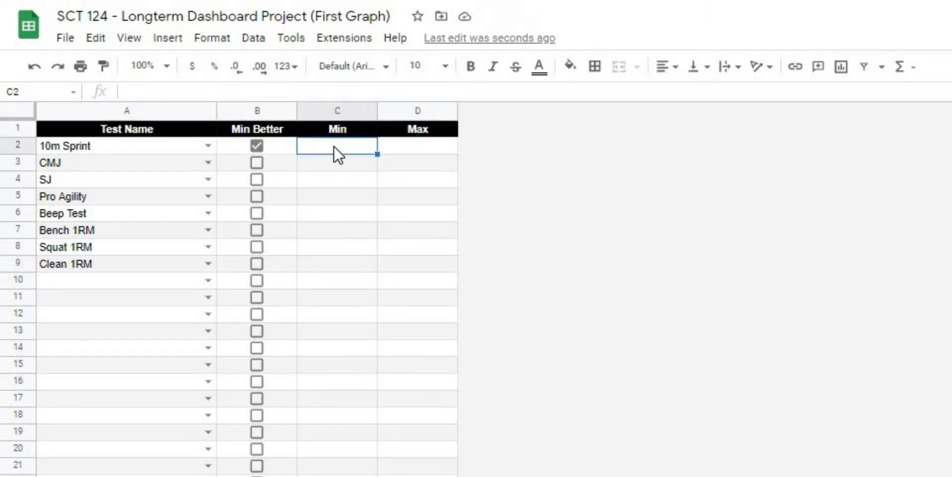
{"action": "left_click", "coordinate": [343, 218]}
{"action": "left_click", "coordinate": [346, 144]}
Begin the CMJ minimum formula in C3 with =min(index(Data,,match(A3, leaving the match range as the next argument.
{"action": "left_click", "coordinate": [341, 166]}
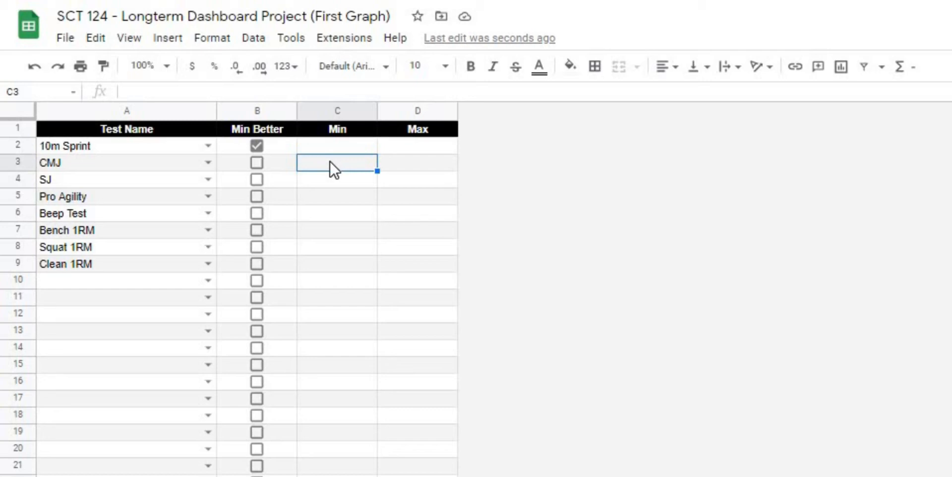
{"action": "type", "text": "="}
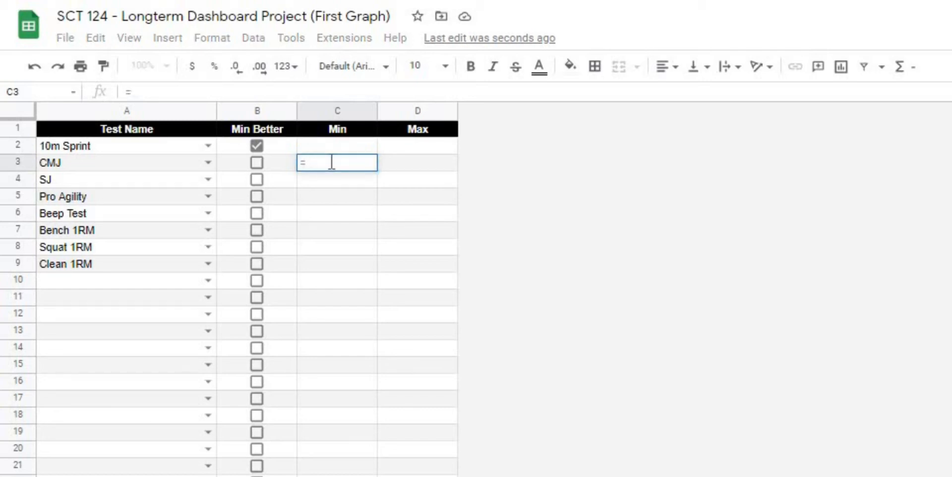
{"action": "type", "text": "min"}
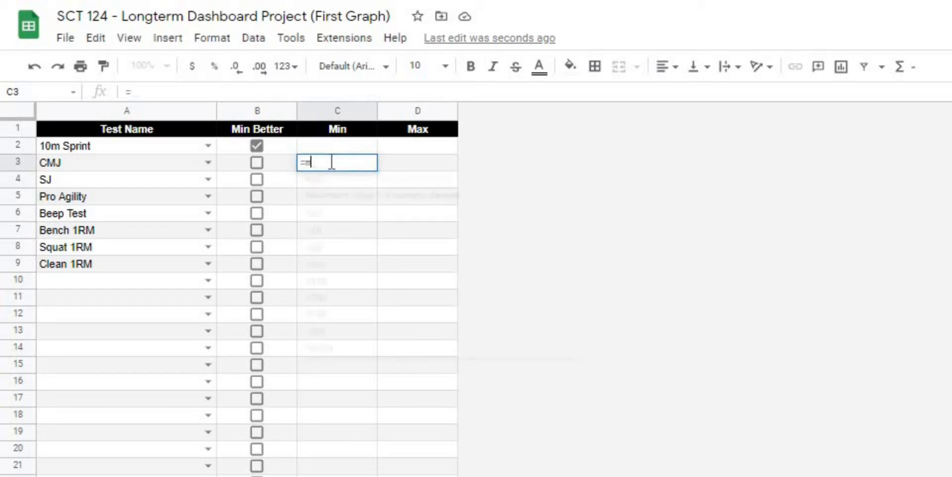
{"action": "type", "text": "("}
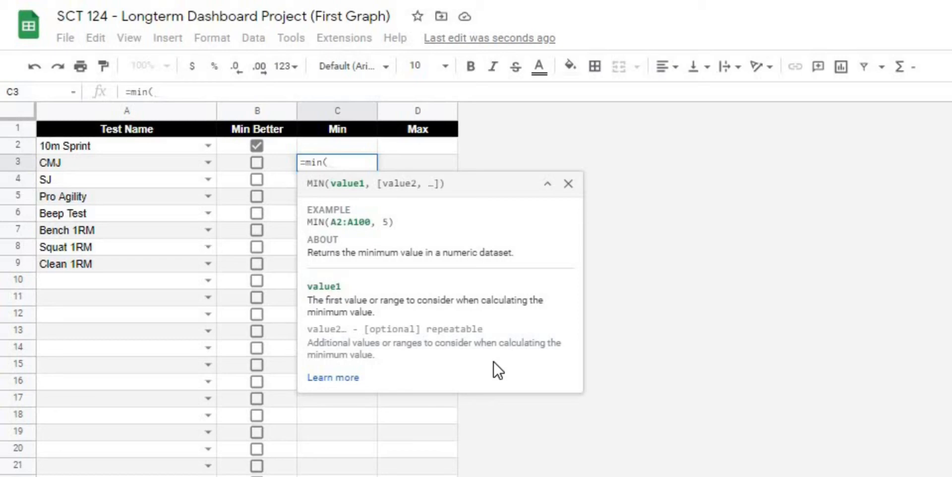
{"action": "type", "text": "index("}
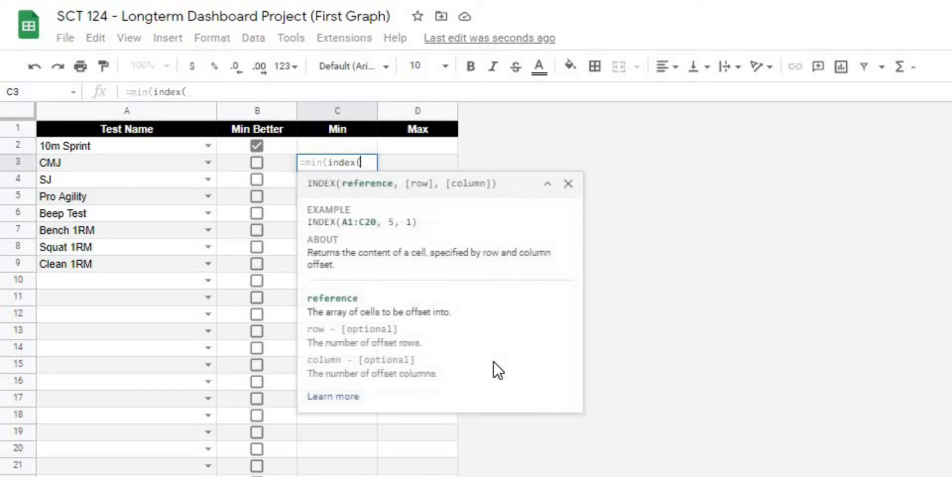
{"action": "type", "text": "Data"}
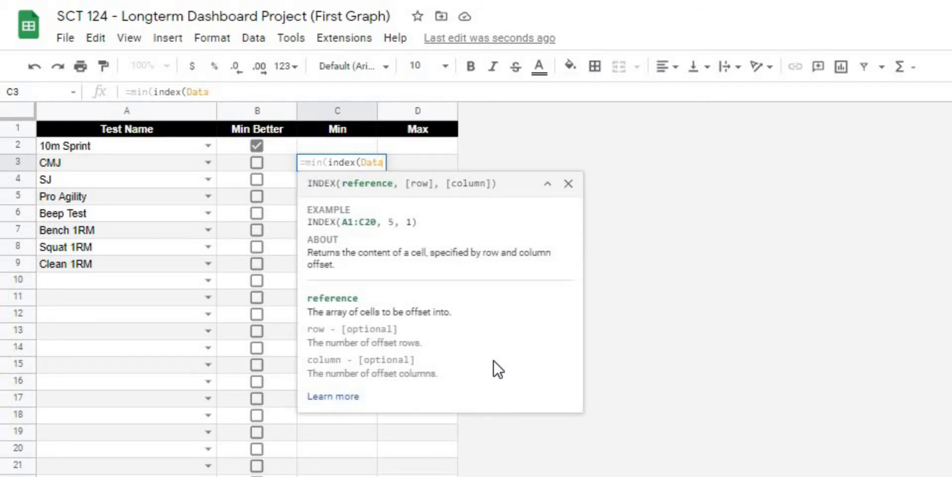
{"action": "type", "text": ",,"}
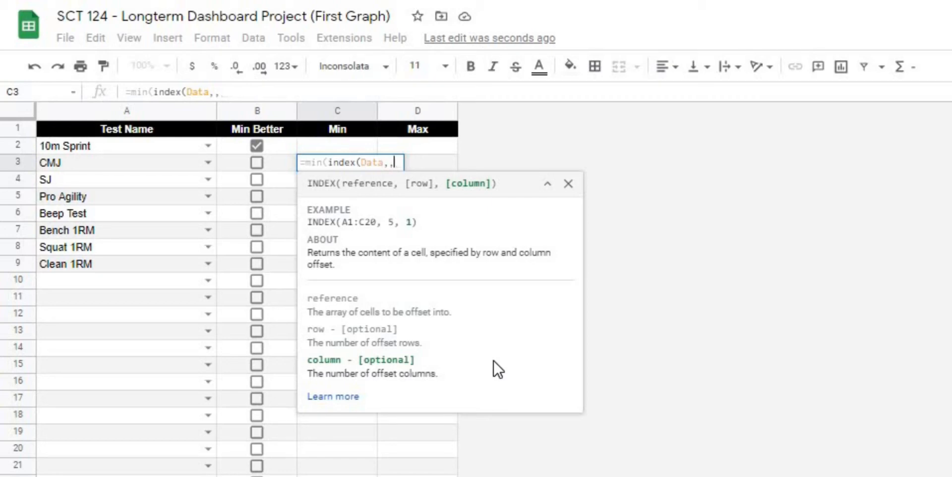
{"action": "type", "text": "mat"}
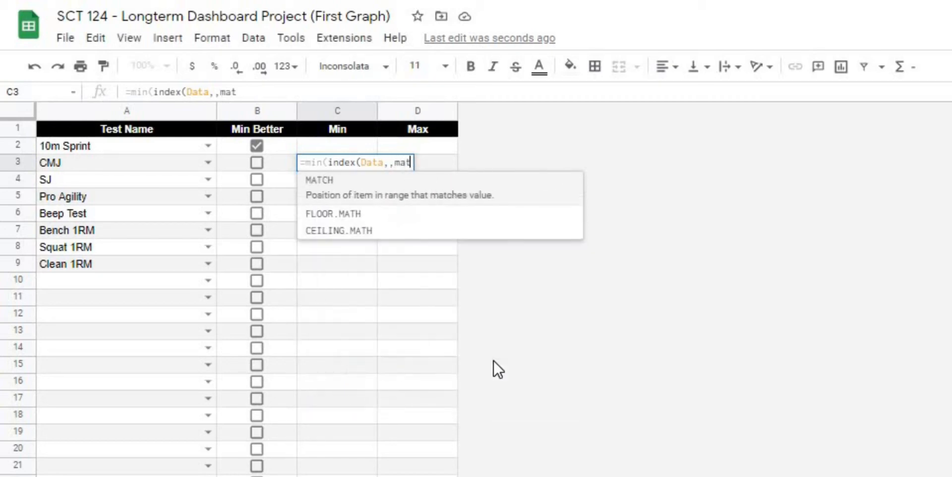
{"action": "type", "text": "ch("}
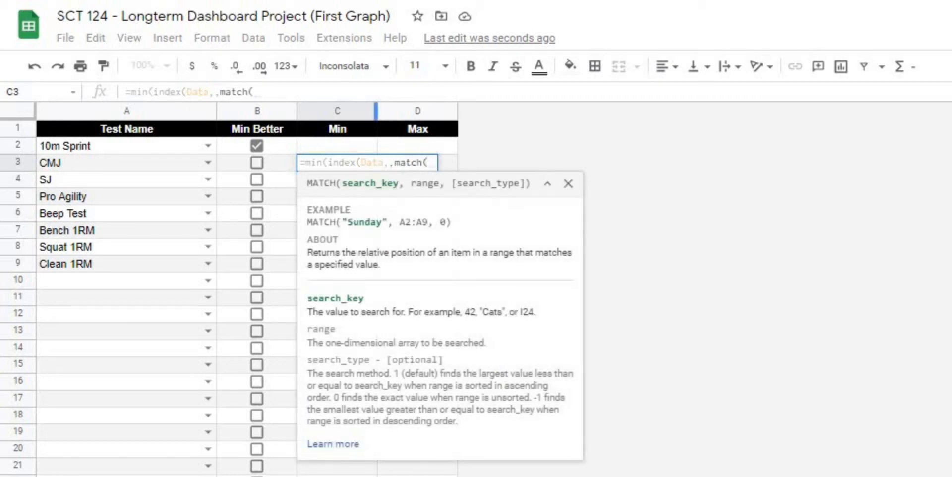
{"action": "left_click", "coordinate": [86, 166]}
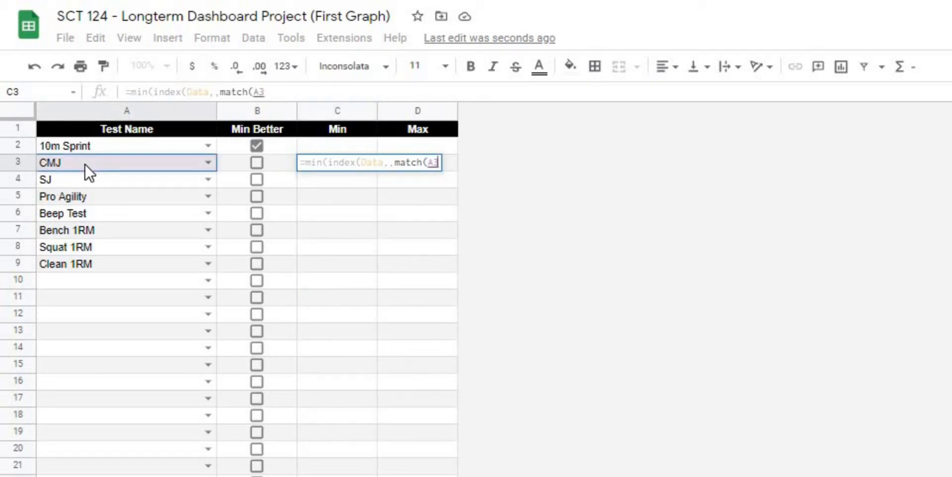
{"action": "type", "text": ", He"}
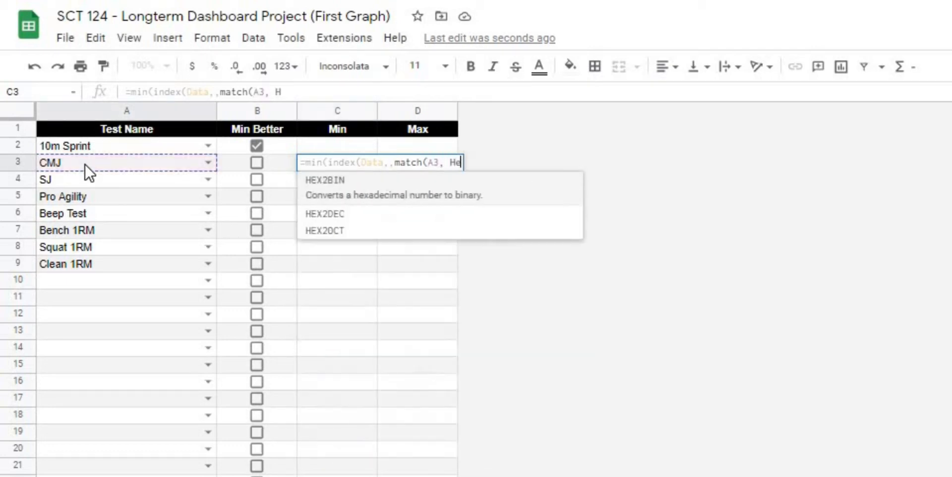
{"action": "type", "text": "aders"}
{"action": "key", "text": "BackSpace"}
{"action": "key", "text": "BackSpace"}
{"action": "key", "text": "BackSpace"}
{"action": "key", "text": "BackSpace"}
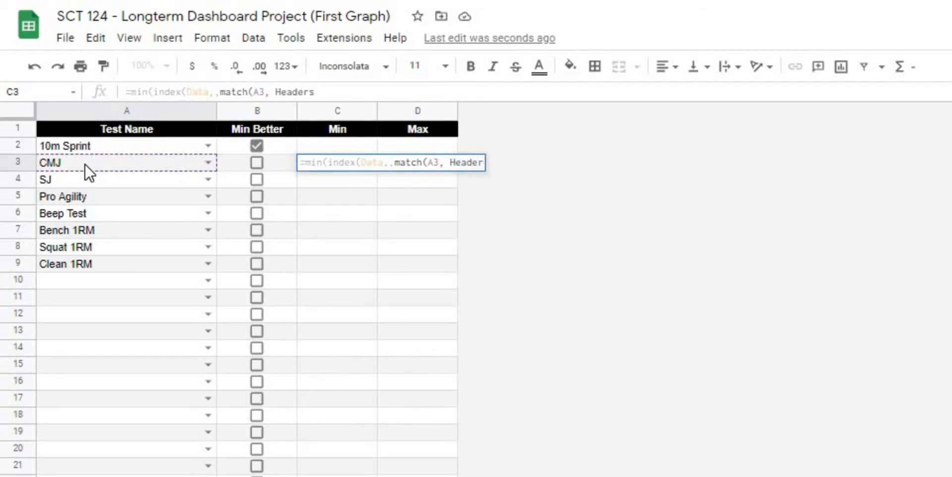
{"action": "key", "text": "BackSpace"}
{"action": "key", "text": "BackSpace"}
{"action": "key", "text": "BackSpace"}
{"action": "type", "text": "Hea"}
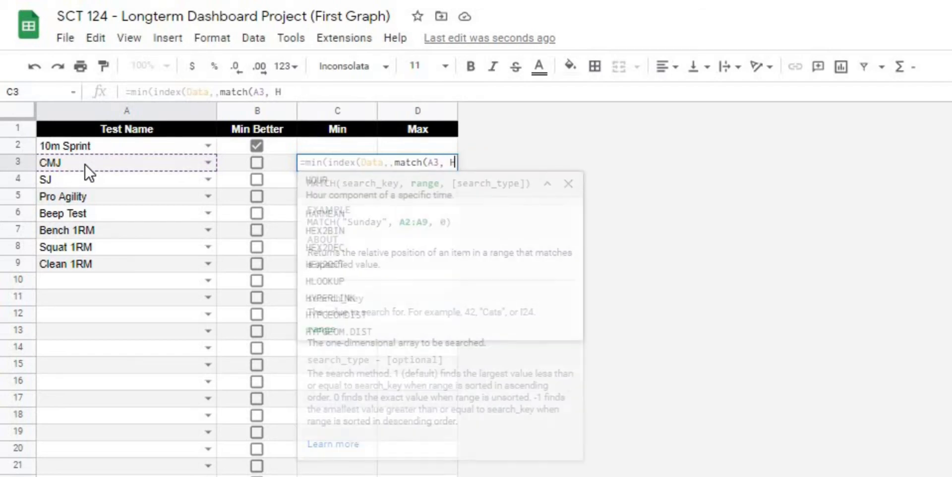
{"action": "key", "text": "BackSpace"}
{"action": "key", "text": "BackSpace"}
{"action": "key", "text": "BackSpace"}
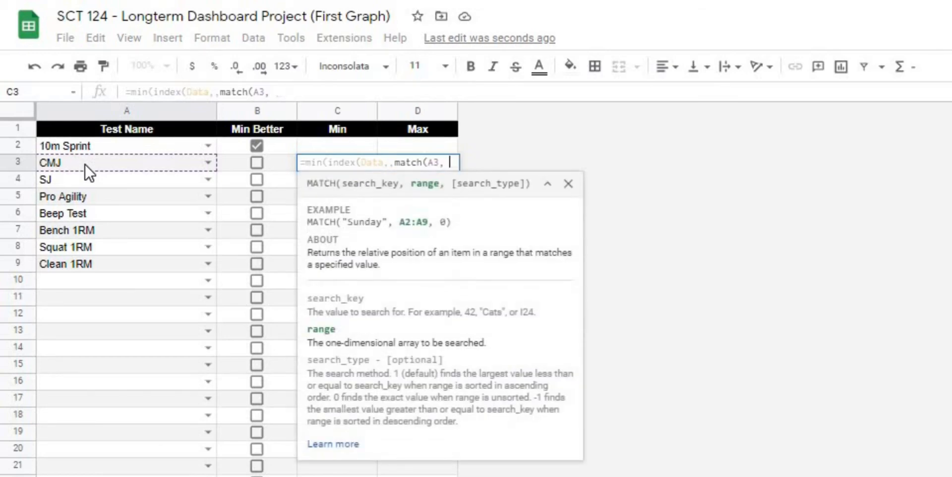
Complete the C3 formula as =min(index(Data,,match(A3, Titles, false))) using the Titles named range, and centre the cell horizontally.
{"action": "type", "text": "tit"}
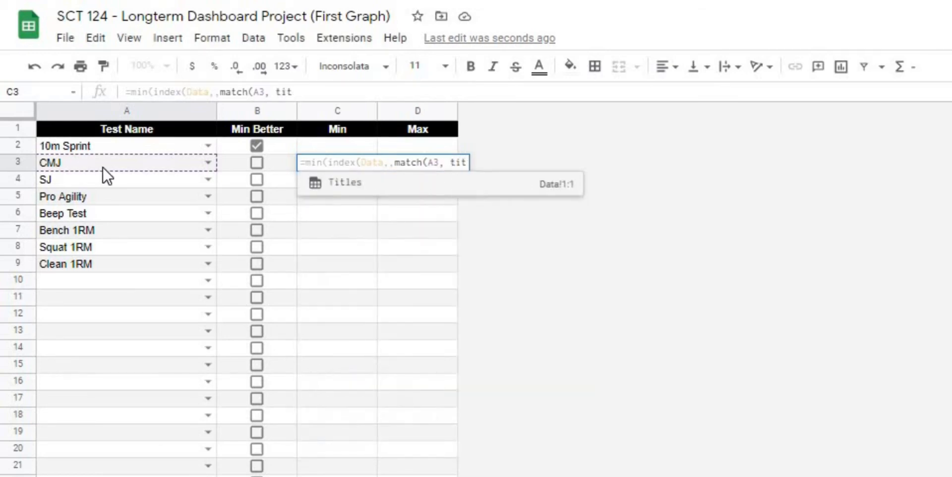
{"action": "left_click", "coordinate": [352, 191]}
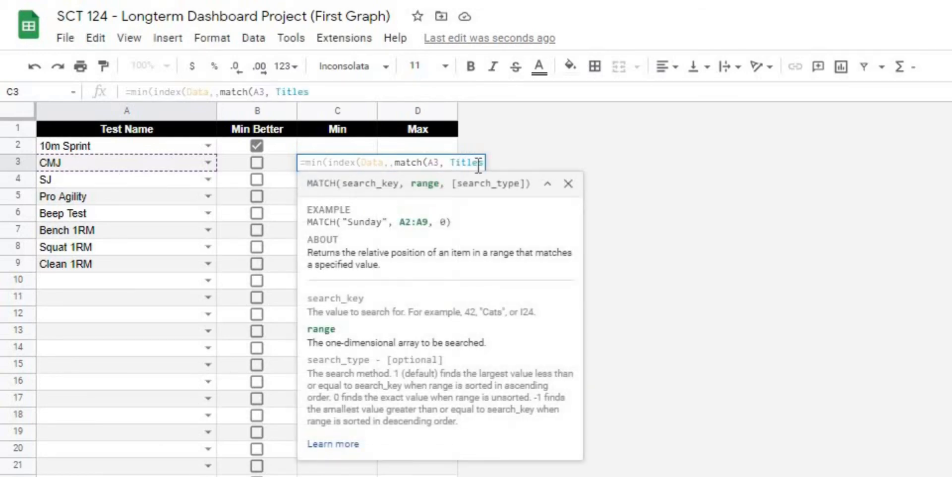
{"action": "type", "text": ", "}
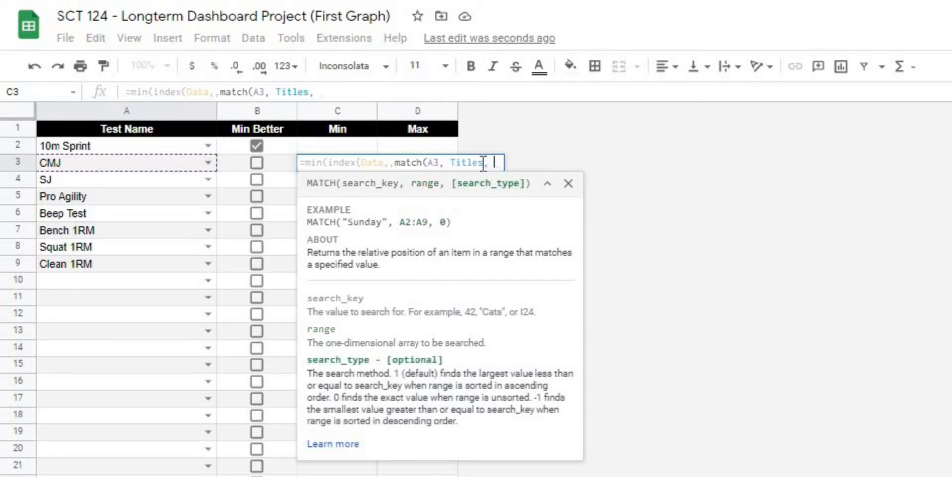
{"action": "type", "text": "false"}
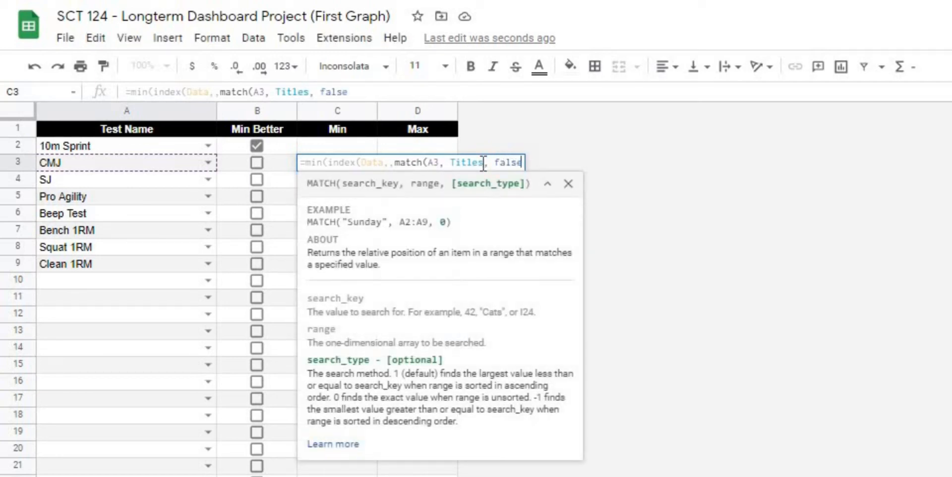
{"action": "type", "text": ")"}
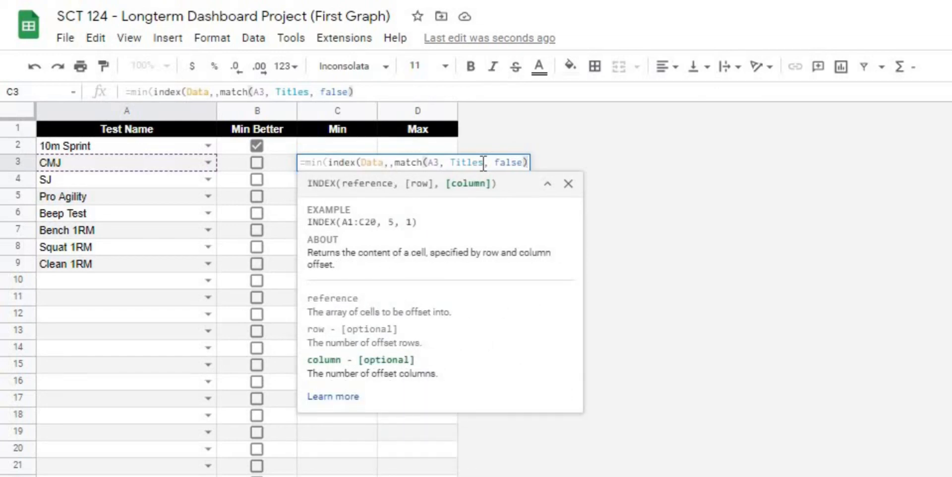
{"action": "type", "text": ")"}
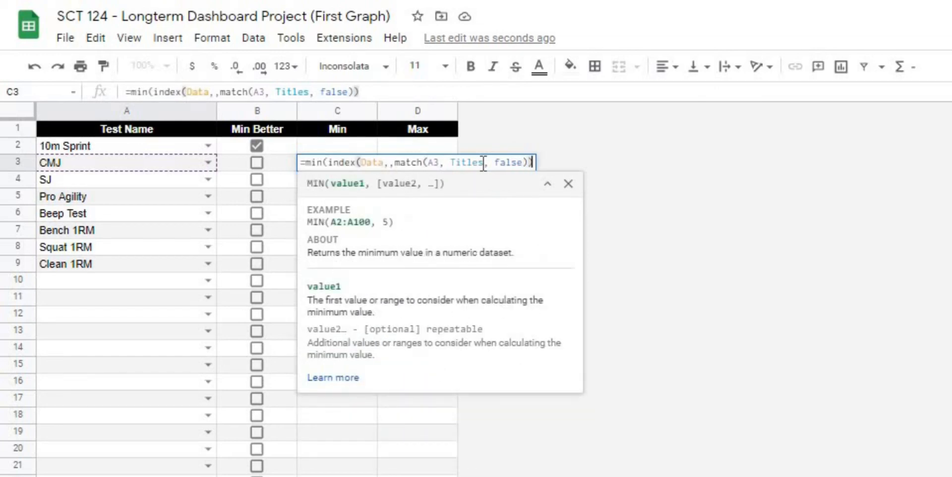
{"action": "type", "text": ")"}
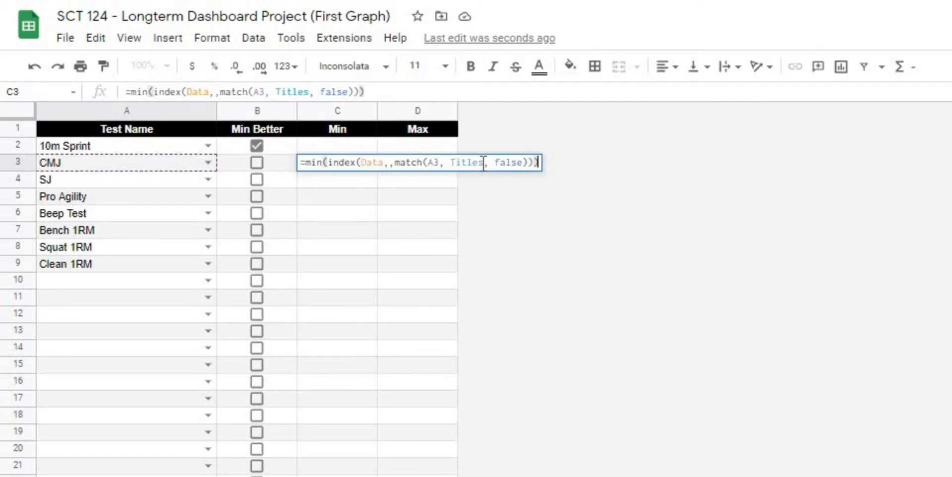
{"action": "key", "text": "Return"}
{"action": "key", "text": "Up"}
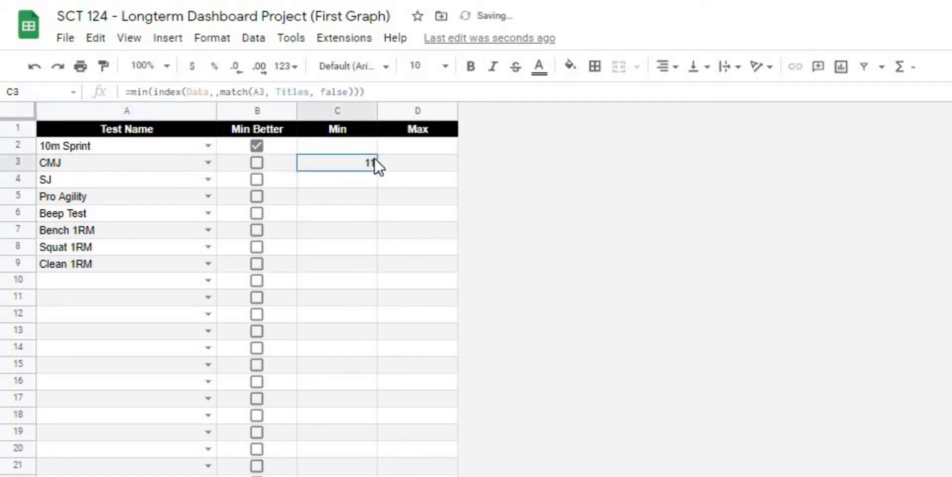
{"action": "left_click", "coordinate": [676, 69]}
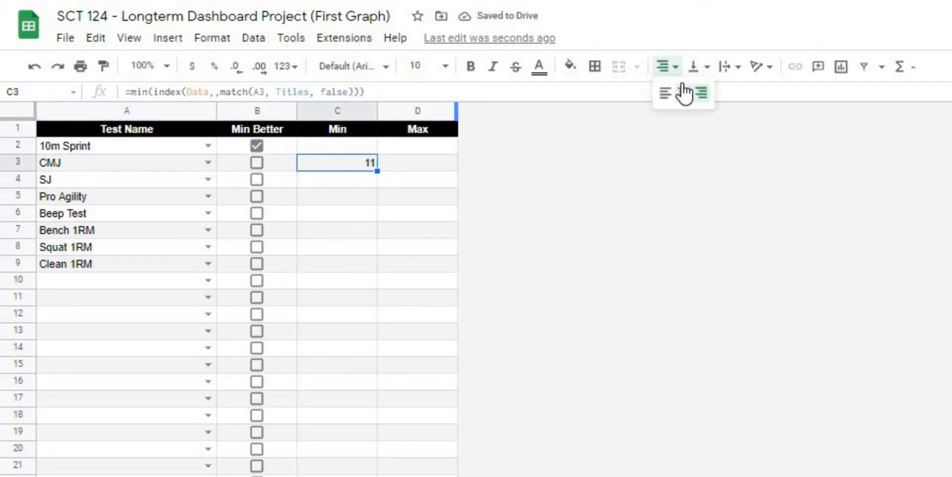
{"action": "left_click", "coordinate": [684, 93]}
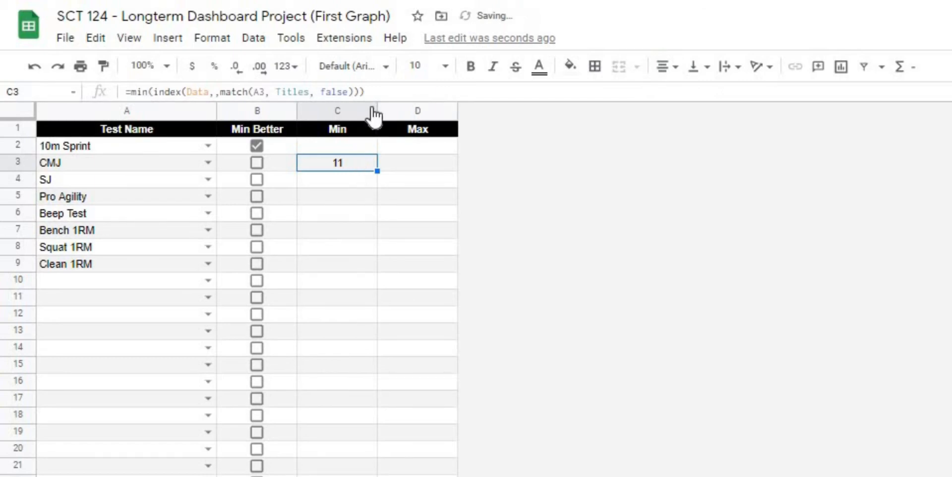
Copy the C3 formula text into D3 and change its function to MAX, giving =MAX(index(Data,,match(A3, Titles, false))).
{"action": "left_click_drag", "start_coordinate": [367, 92], "coordinate": [122, 95]}
{"action": "key", "text": "ctrl+c"}
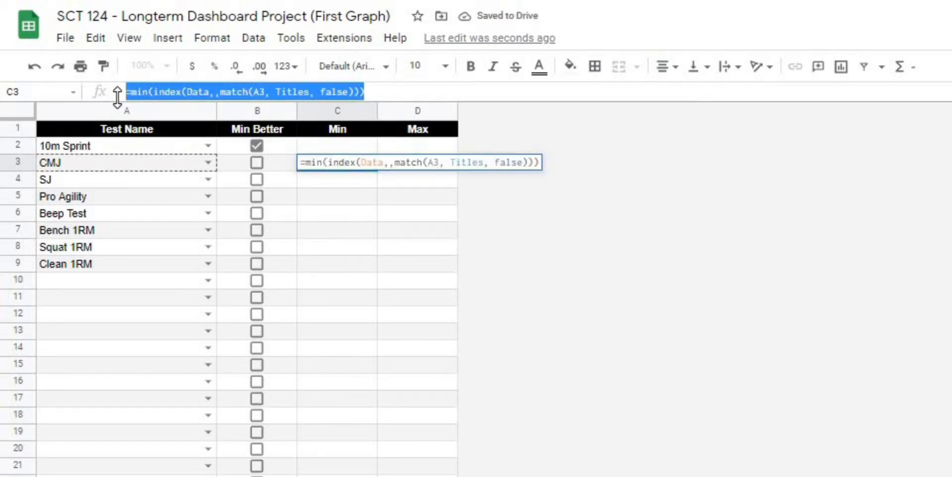
{"action": "key", "text": "Escape"}
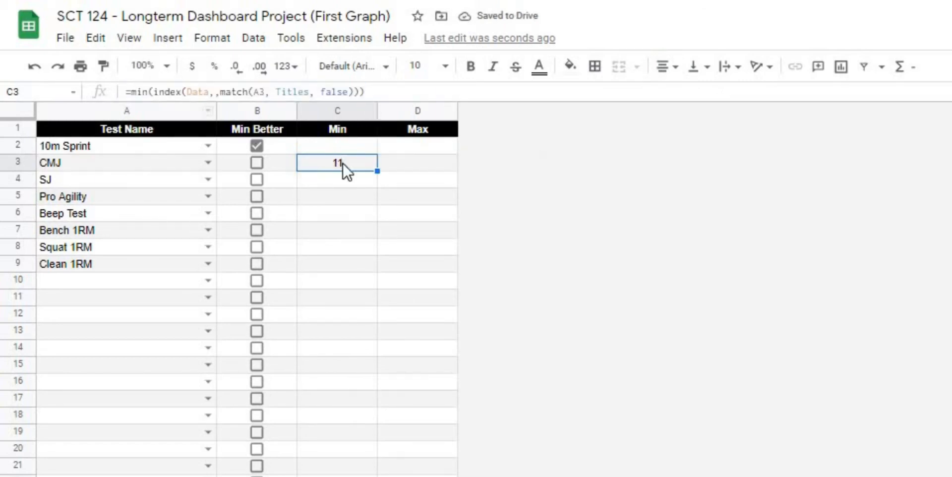
{"action": "left_click", "coordinate": [423, 173]}
{"action": "left_click", "coordinate": [363, 92]}
{"action": "key", "text": "ctrl+v"}
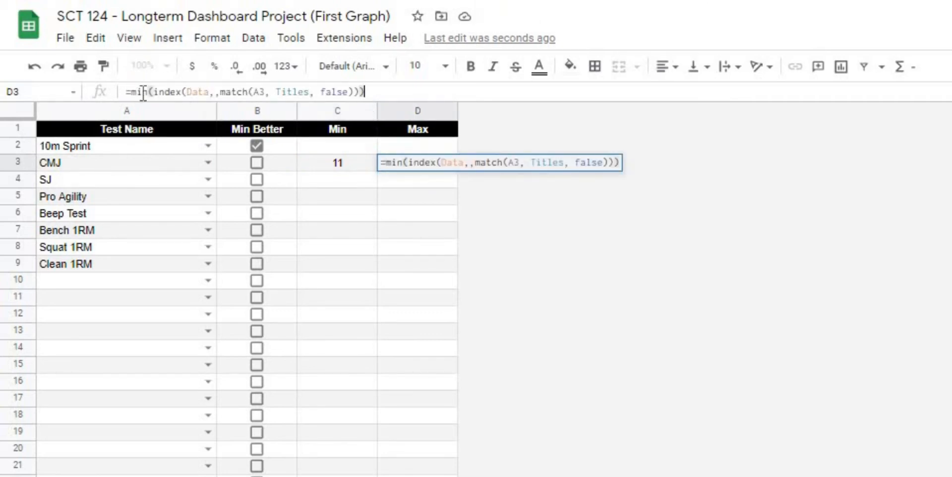
{"action": "left_click", "coordinate": [143, 92]}
{"action": "double_click", "coordinate": [142, 93]}
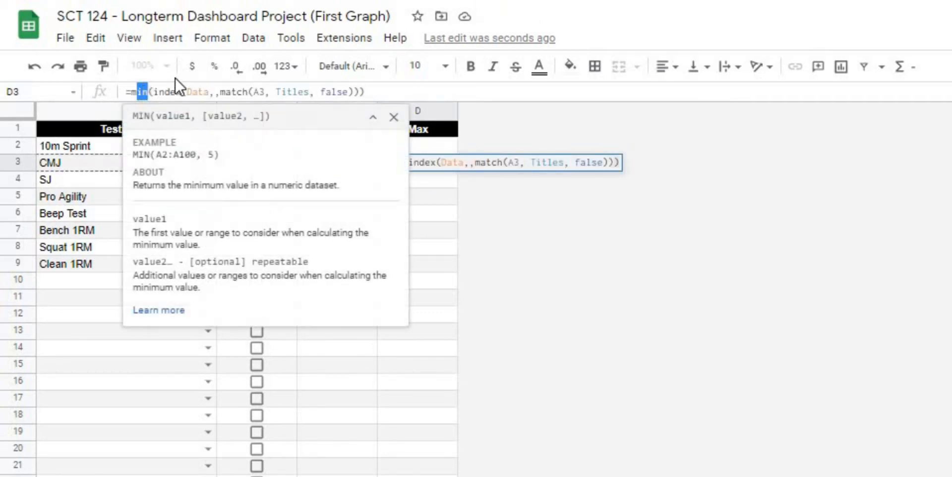
{"action": "type", "text": "ma"}
{"action": "key", "text": "Tab"}
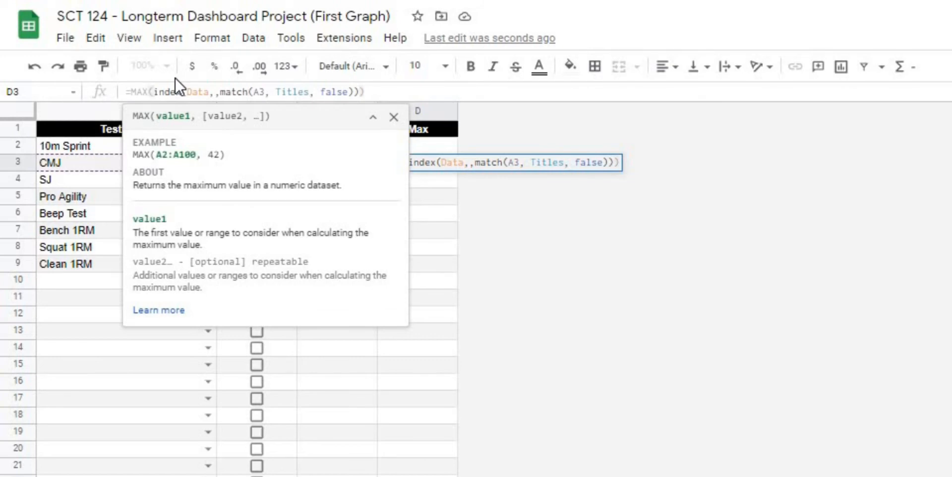
{"action": "key", "text": "Return"}
Centre the CMJ minimum and maximum values in C3:D3 horizontally.
{"action": "left_click", "coordinate": [363, 201]}
{"action": "left_click_drag", "start_coordinate": [351, 162], "coordinate": [436, 160]}
{"action": "left_click", "coordinate": [671, 66]}
{"action": "left_click", "coordinate": [684, 94]}
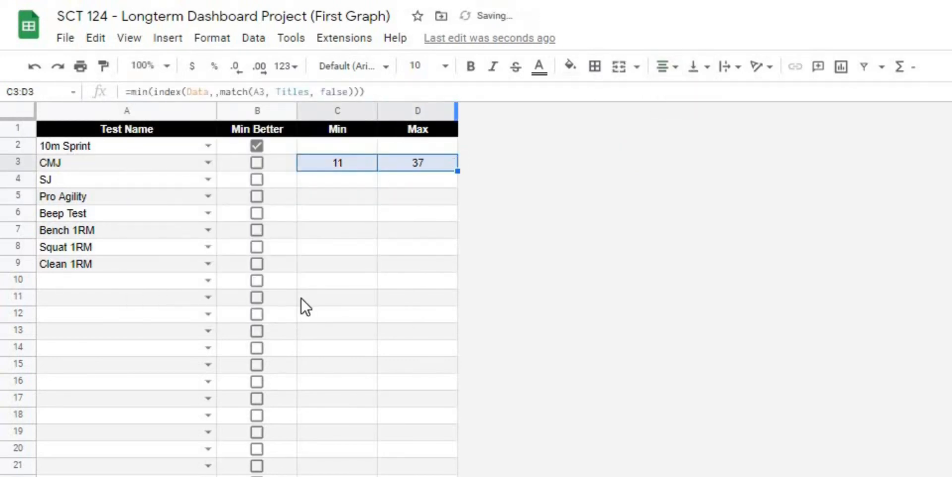
{"action": "left_click", "coordinate": [300, 300]}
Review the arguments of the CMJ minimum formula in C3: the Data range, the A3 lookup and the Titles range.
{"action": "left_click", "coordinate": [325, 165]}
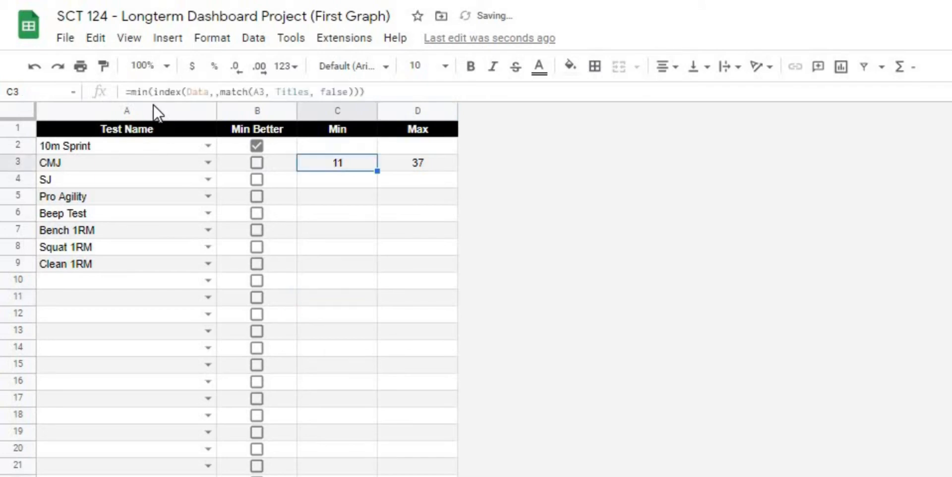
{"action": "double_click", "coordinate": [161, 91]}
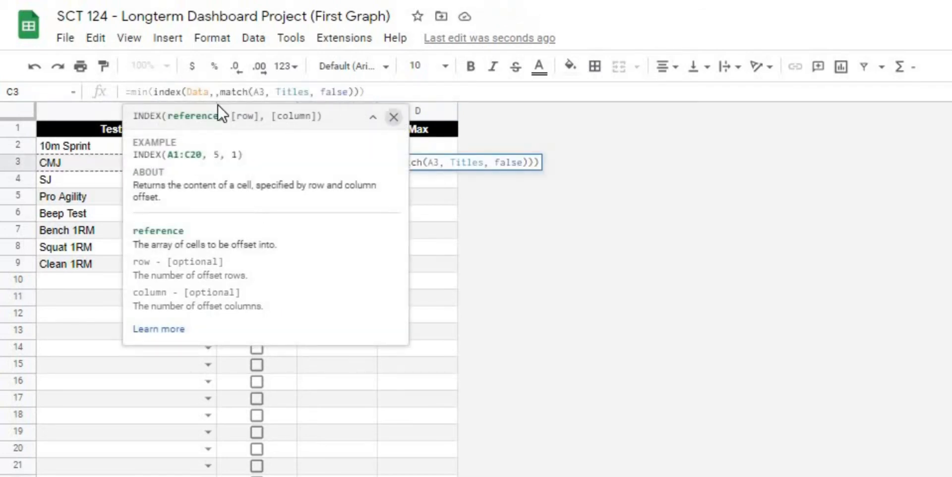
{"action": "left_click", "coordinate": [202, 93]}
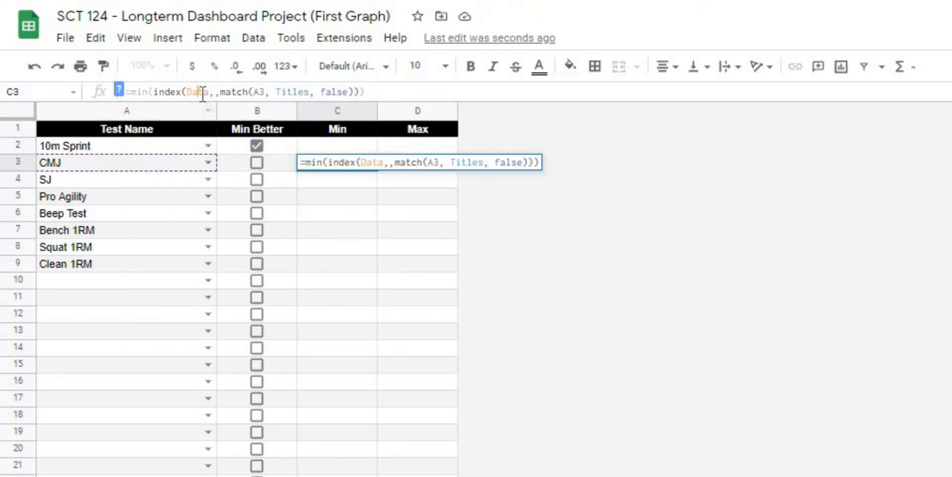
{"action": "left_click", "coordinate": [265, 92]}
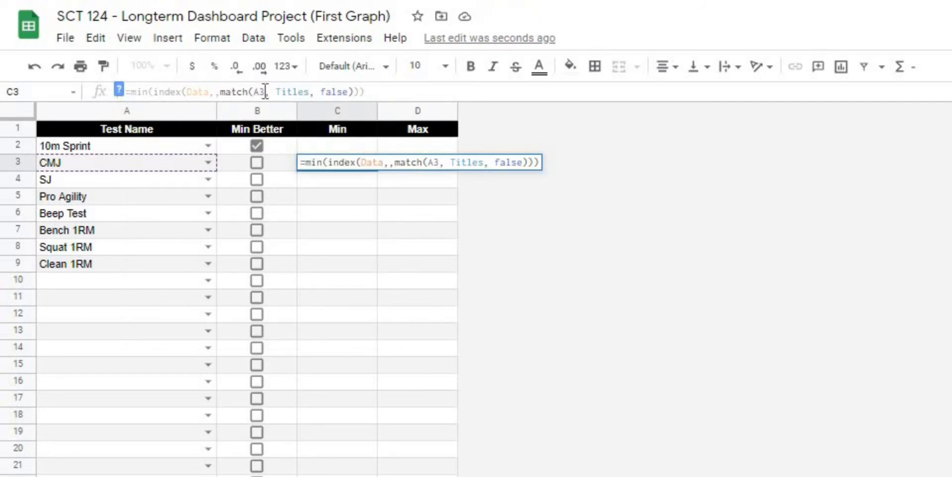
{"action": "left_click", "coordinate": [291, 92]}
{"action": "left_click", "coordinate": [367, 92]}
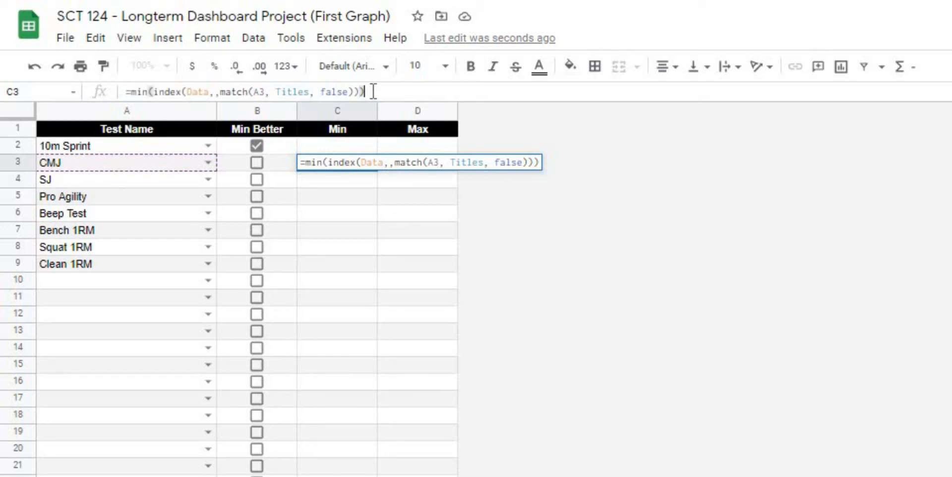
{"action": "key", "text": "Return"}
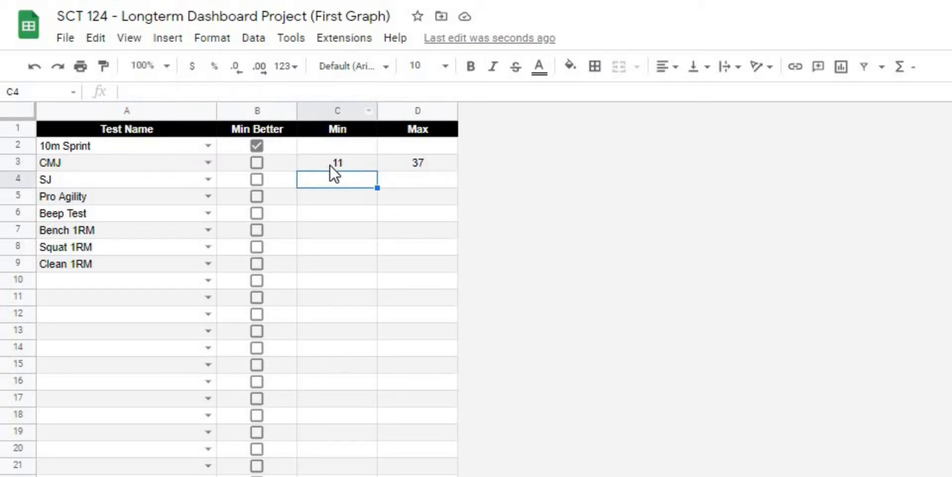
Copy the CMJ minimum and maximum formulas from C3:D3 into the 10m Sprint row at C2:D2.
{"action": "left_click_drag", "start_coordinate": [338, 162], "coordinate": [392, 166]}
{"action": "key", "text": "ctrl+c"}
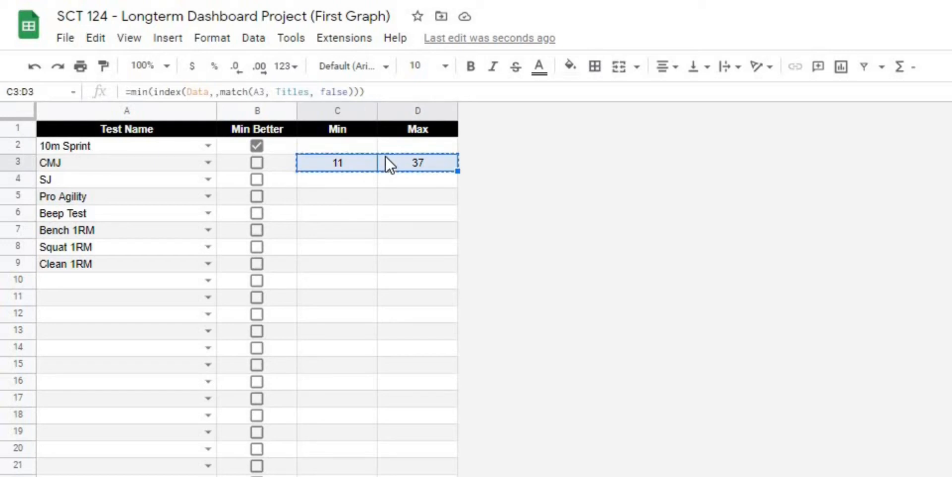
{"action": "left_click", "coordinate": [346, 144]}
{"action": "key", "text": "ctrl+v"}
{"action": "left_click", "coordinate": [356, 219]}
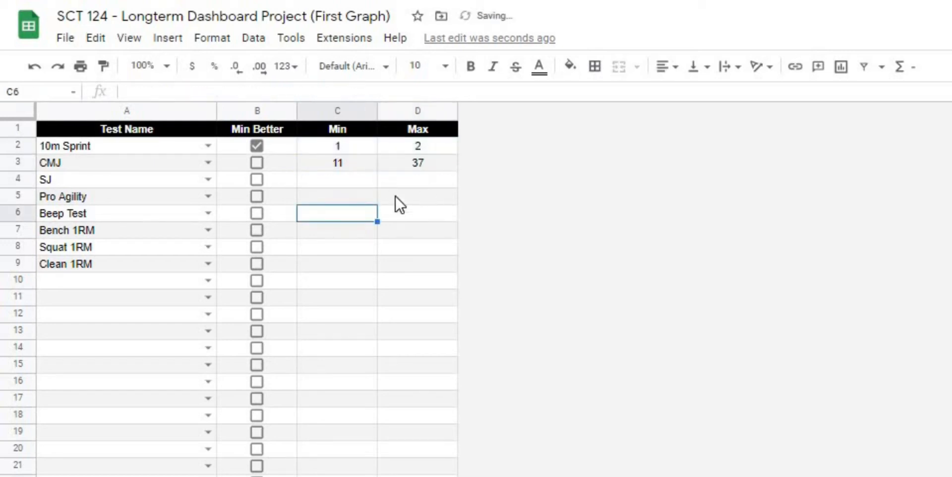
Compare the 10m Sprint minimum and maximum formulas in C2 and D2 against its Min Better checkbox.
{"action": "left_click", "coordinate": [349, 148]}
{"action": "left_click", "coordinate": [414, 145]}
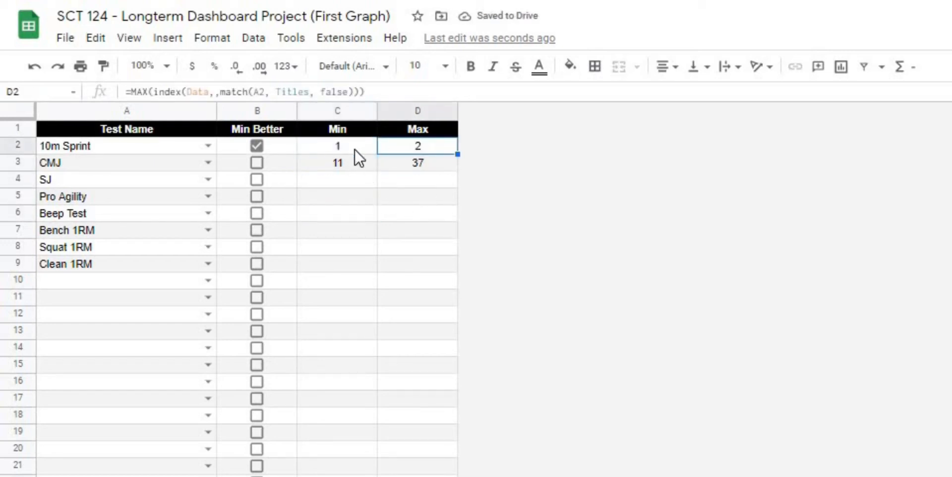
{"action": "left_click", "coordinate": [358, 155]}
{"action": "left_click", "coordinate": [431, 154]}
{"action": "left_click", "coordinate": [347, 150]}
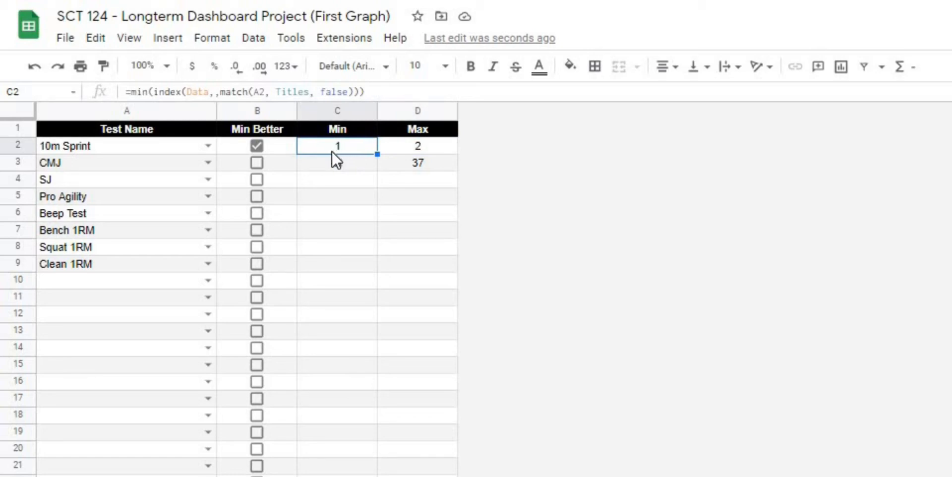
{"action": "left_click", "coordinate": [424, 152]}
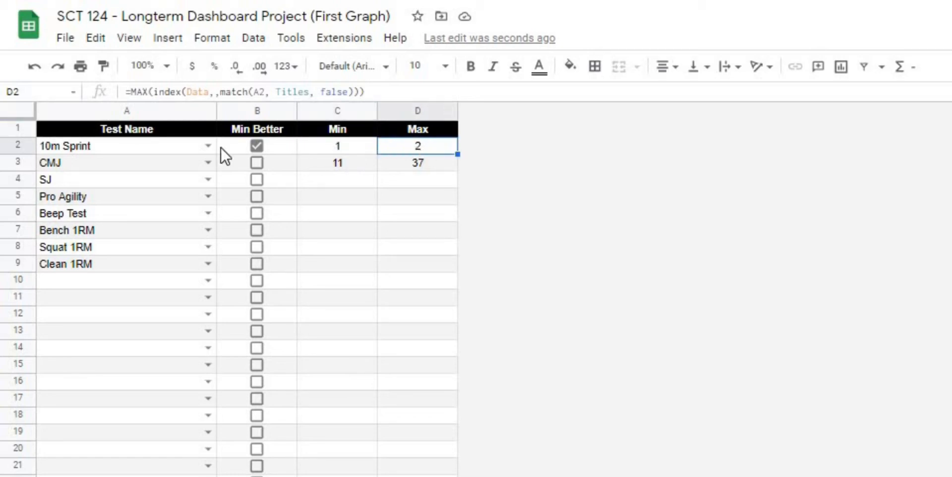
{"action": "left_click", "coordinate": [255, 146]}
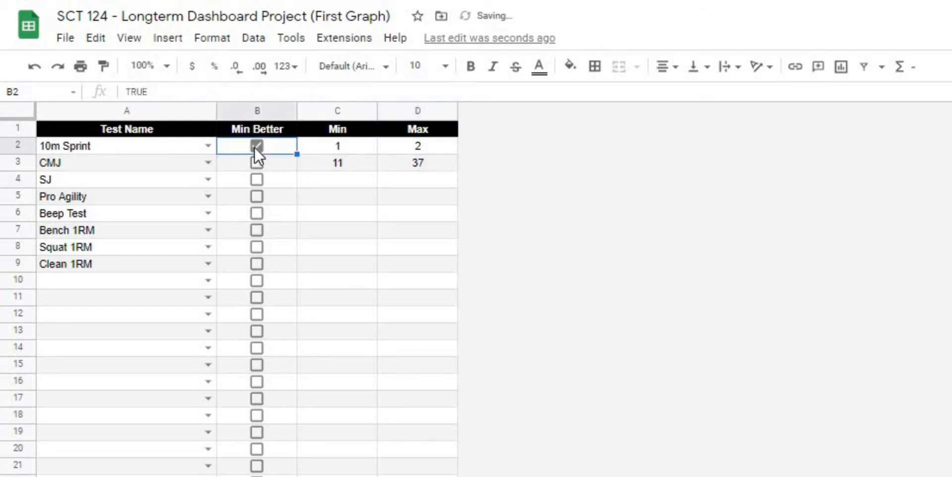
{"action": "left_click", "coordinate": [255, 147]}
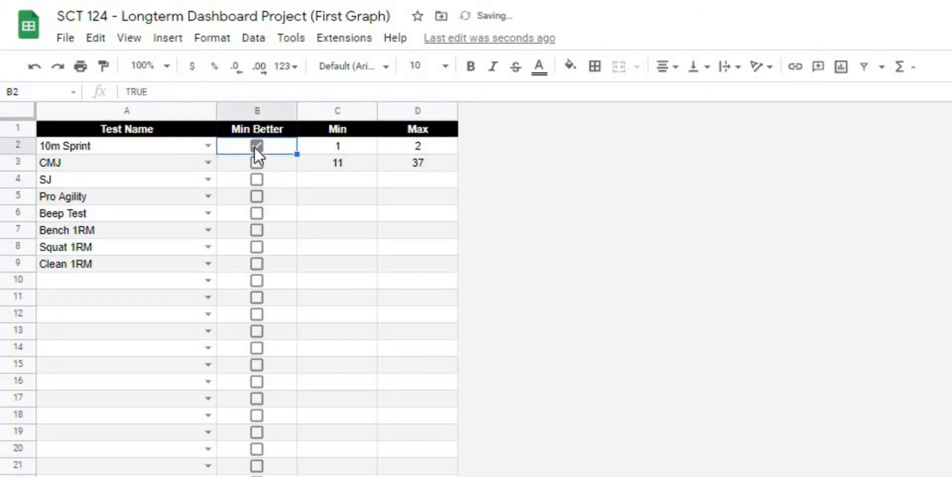
Insert an IF at the start of the C2 formula with B2 as its condition, placing if(B2, before the min expression.
{"action": "left_click", "coordinate": [350, 149]}
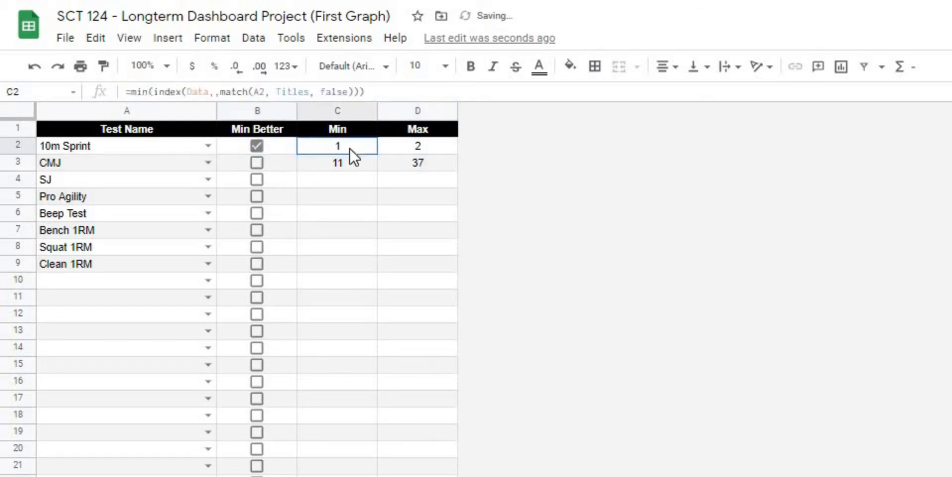
{"action": "left_click", "coordinate": [133, 93]}
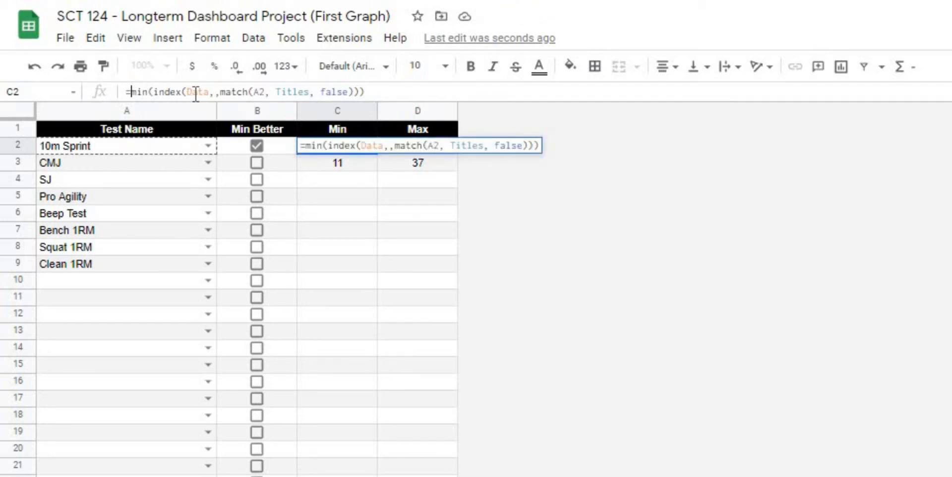
{"action": "type", "text": "if("}
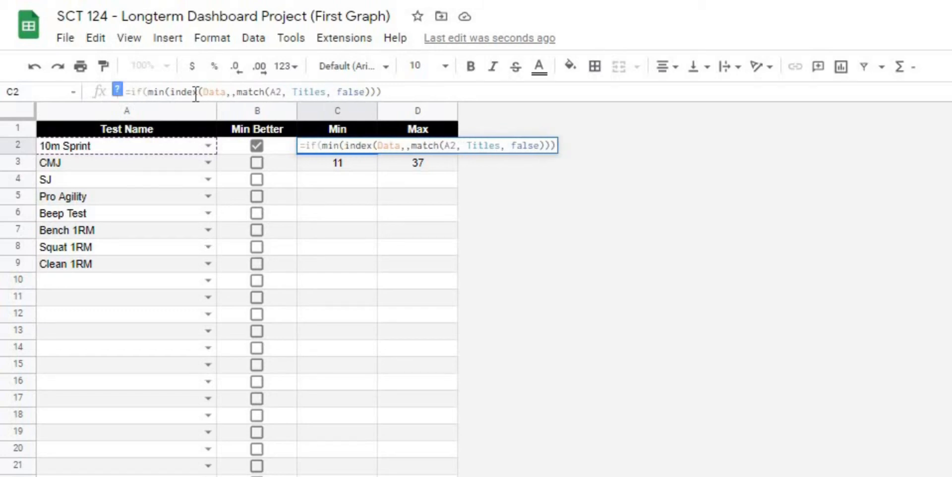
{"action": "left_click", "coordinate": [231, 149]}
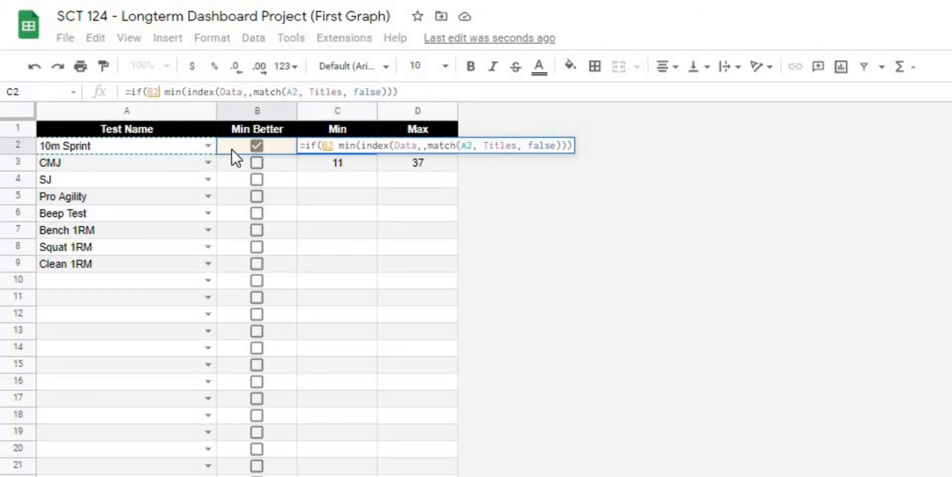
{"action": "type", "text": ","}
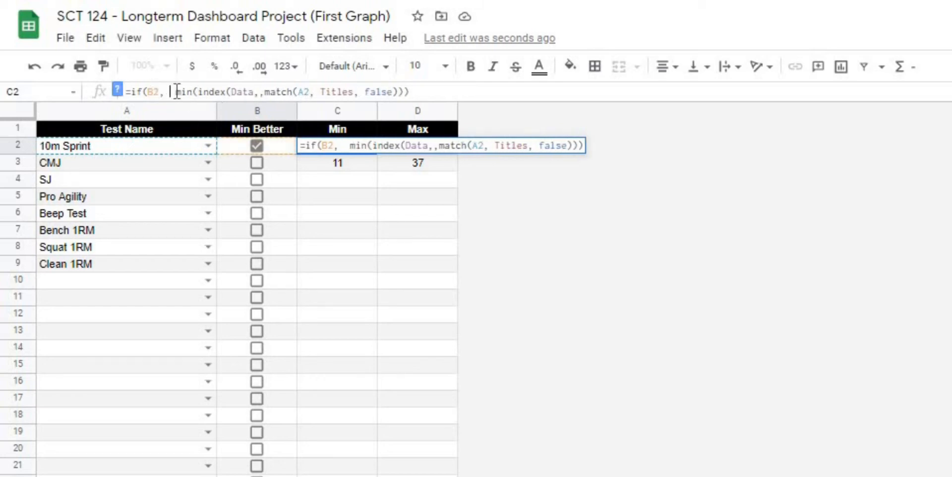
Duplicate min(index(Data,,match(A2, Titles, false))) in C2 as the IF's false result, separated by a comma, and close the IF.
{"action": "left_click_drag", "start_coordinate": [177, 92], "coordinate": [420, 90]}
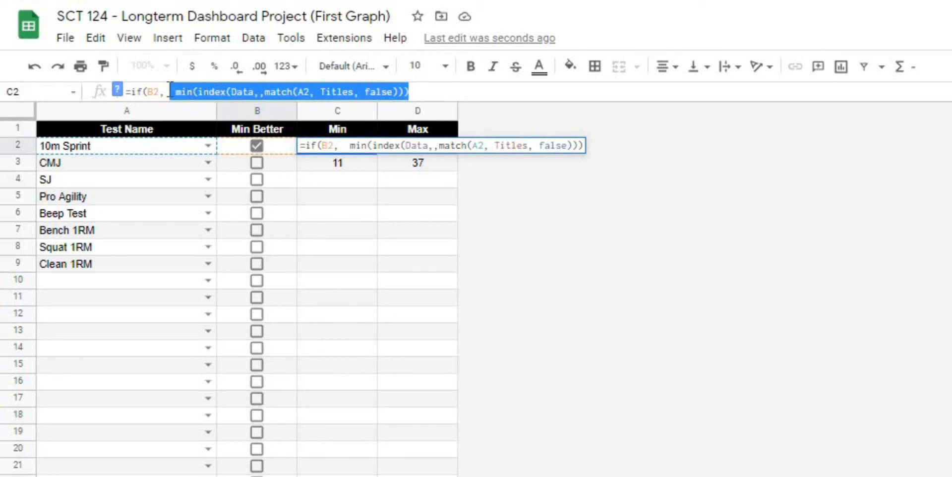
{"action": "key", "text": "ctrl+c"}
{"action": "key", "text": "End"}
{"action": "key", "text": "ctrl+v"}
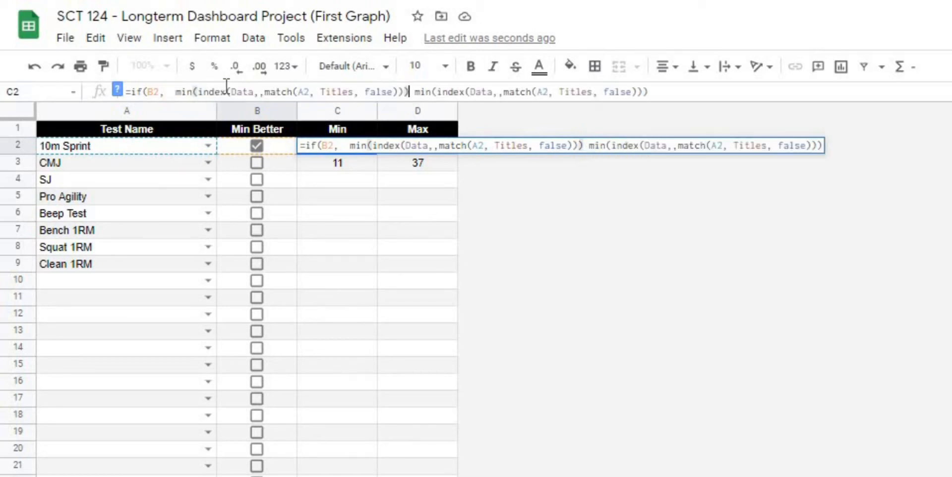
{"action": "left_click", "coordinate": [411, 92]}
{"action": "type", "text": ","}
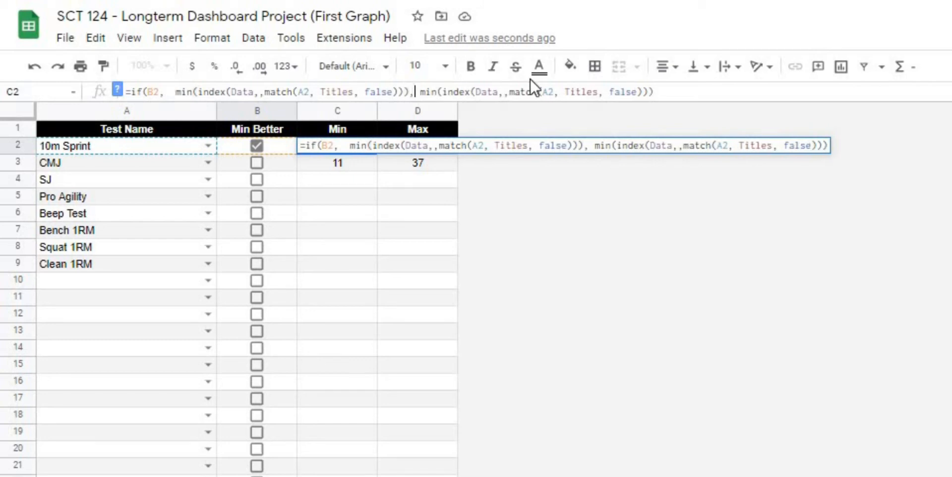
{"action": "left_click", "coordinate": [670, 92]}
{"action": "type", "text": ")"}
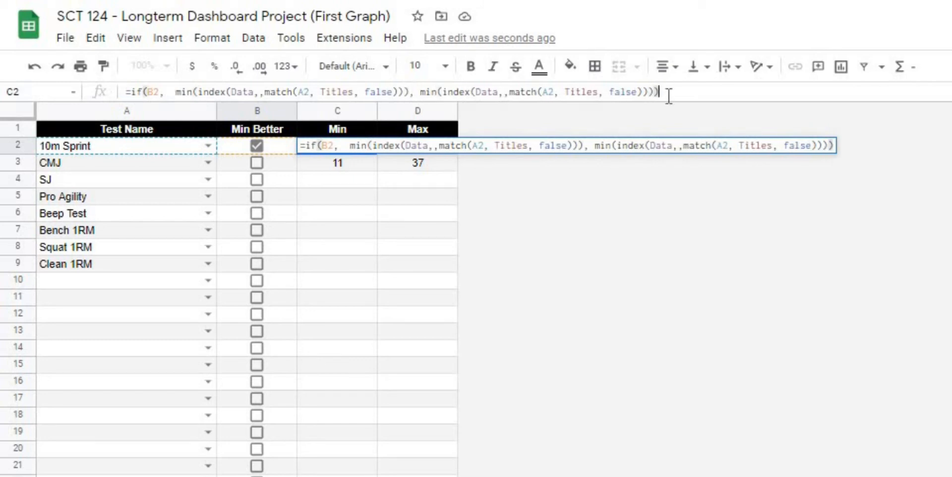
Change the true result of C2's IF from min to max and enter the formula.
{"action": "left_click", "coordinate": [155, 93]}
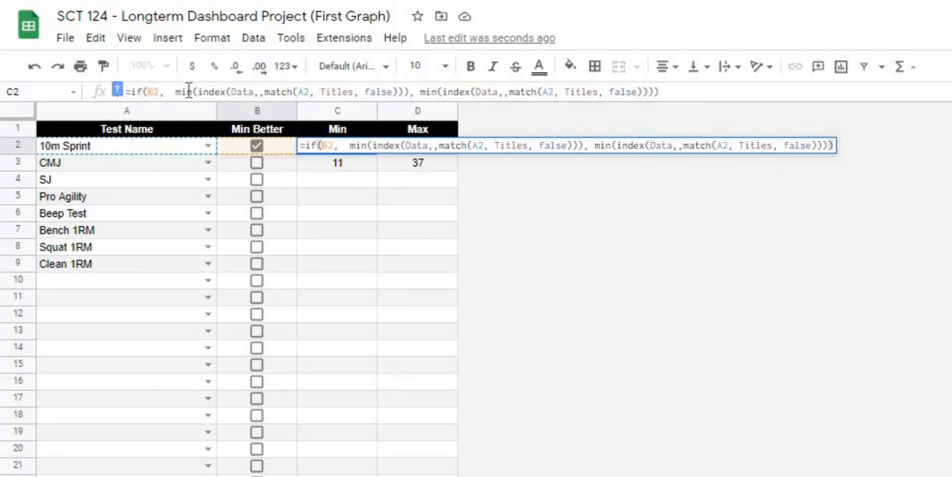
{"action": "left_click_drag", "start_coordinate": [178, 93], "coordinate": [393, 83]}
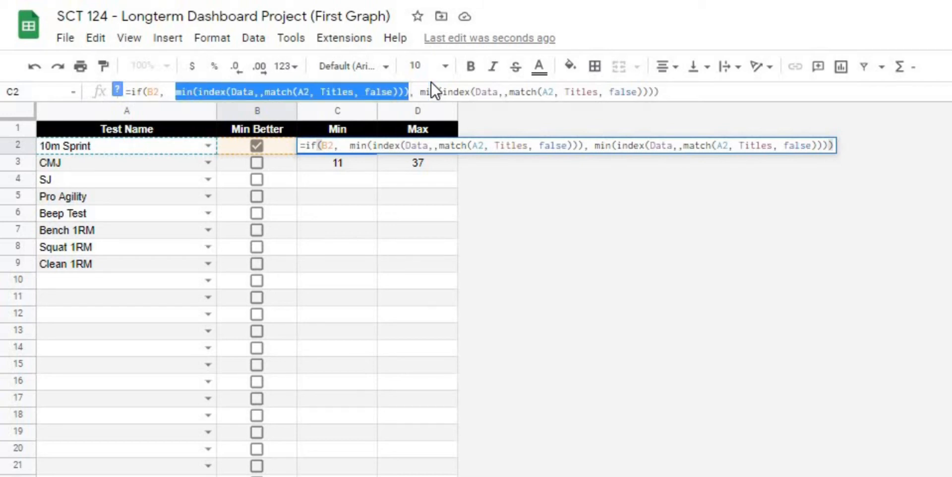
{"action": "left_click_drag", "start_coordinate": [417, 91], "coordinate": [537, 92]}
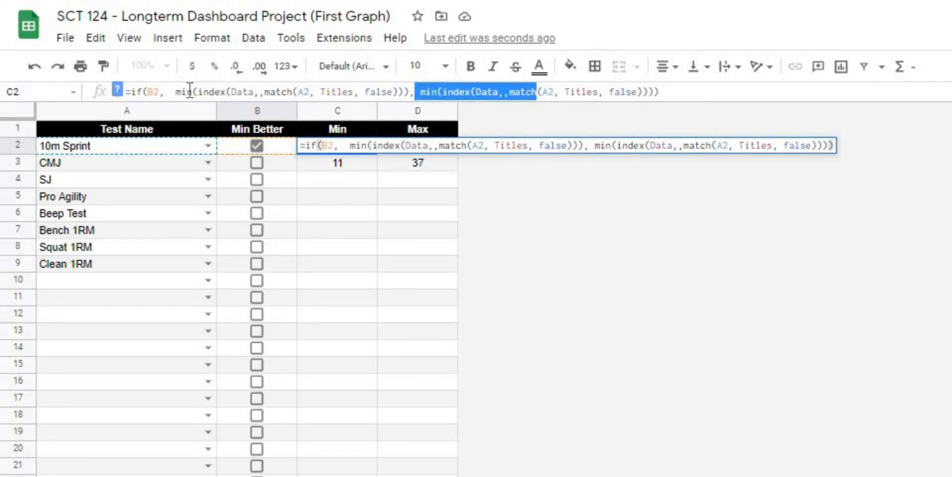
{"action": "left_click_drag", "start_coordinate": [194, 93], "coordinate": [188, 94]}
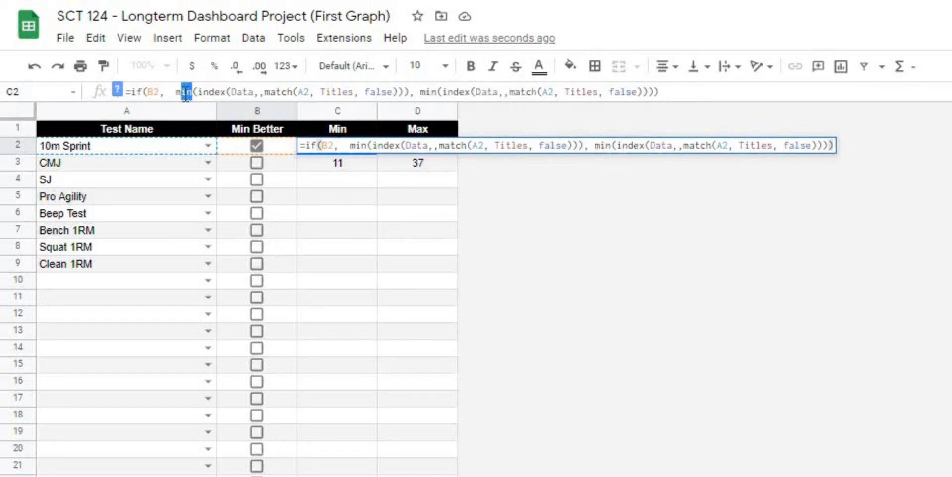
{"action": "type", "text": "ax"}
{"action": "left_click_drag", "start_coordinate": [174, 91], "coordinate": [661, 93]}
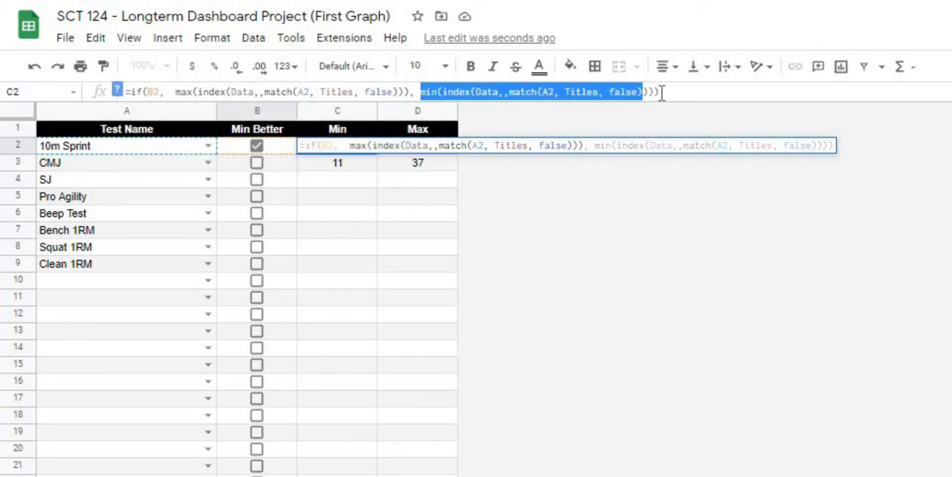
{"action": "left_click", "coordinate": [672, 90]}
{"action": "key", "text": "Return"}
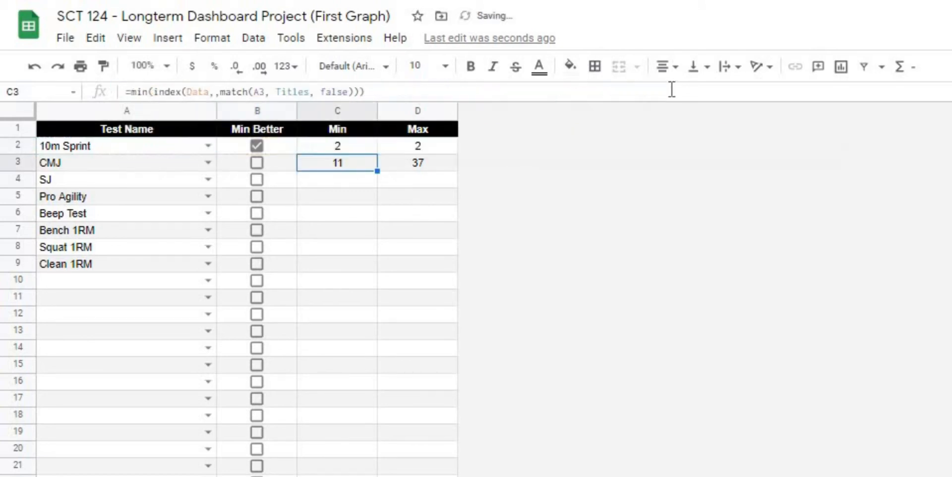
Toggle the 10m Sprint Min Better checkbox off and on to test the C2 formula, leaving it checked.
{"action": "left_click", "coordinate": [261, 147]}
{"action": "left_click", "coordinate": [257, 146]}
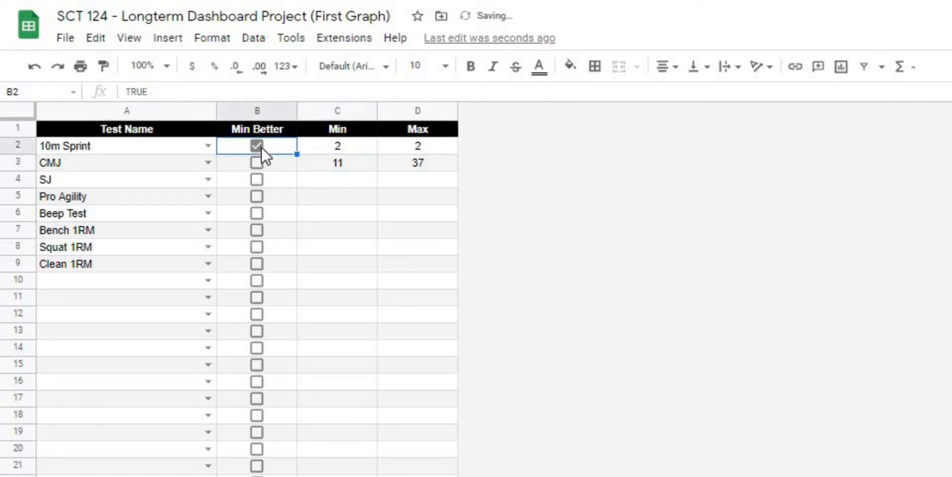
{"action": "left_click", "coordinate": [257, 145]}
{"action": "left_click", "coordinate": [257, 146]}
{"action": "left_click", "coordinate": [257, 146]}
{"action": "left_click", "coordinate": [257, 146]}
{"action": "left_click", "coordinate": [261, 147]}
{"action": "left_click", "coordinate": [261, 147]}
Wrap the C2 IF formula in iferror( … ,"") so that errors return a blank.
{"action": "left_click", "coordinate": [329, 147]}
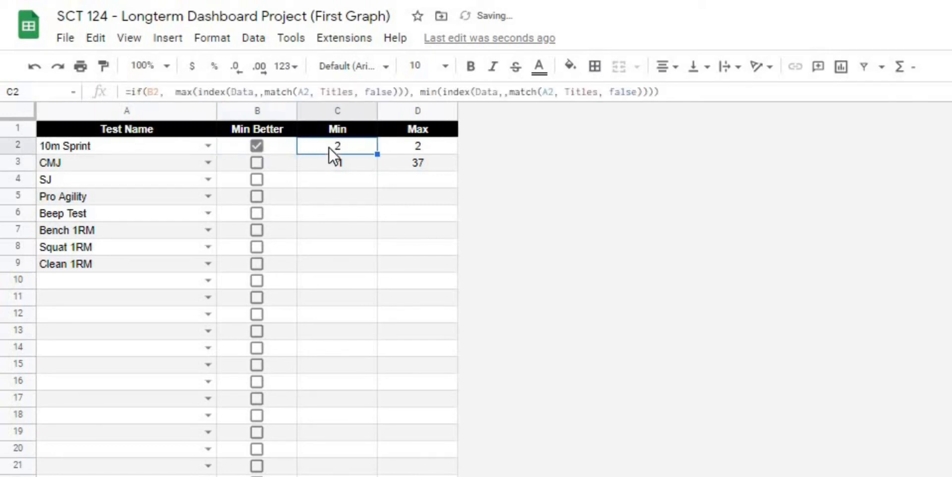
{"action": "left_click", "coordinate": [130, 92]}
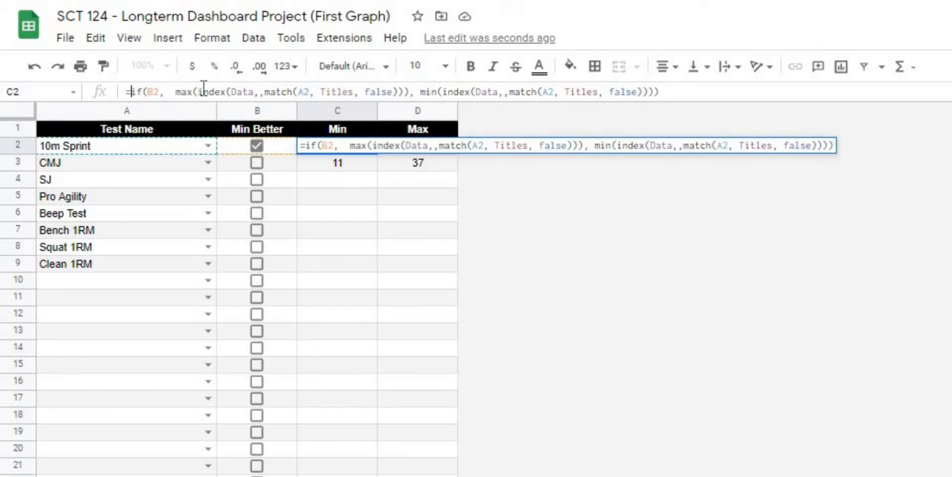
{"action": "type", "text": "iferror("}
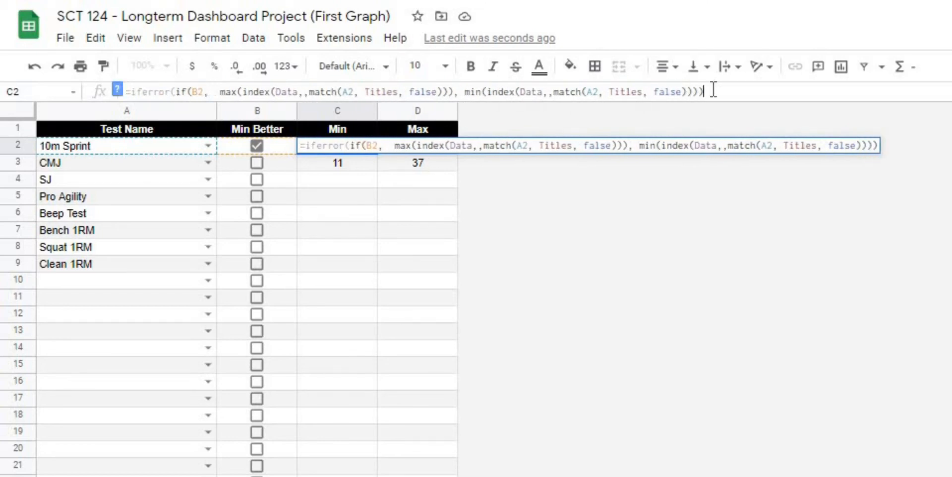
{"action": "type", "text": ",\"\""}
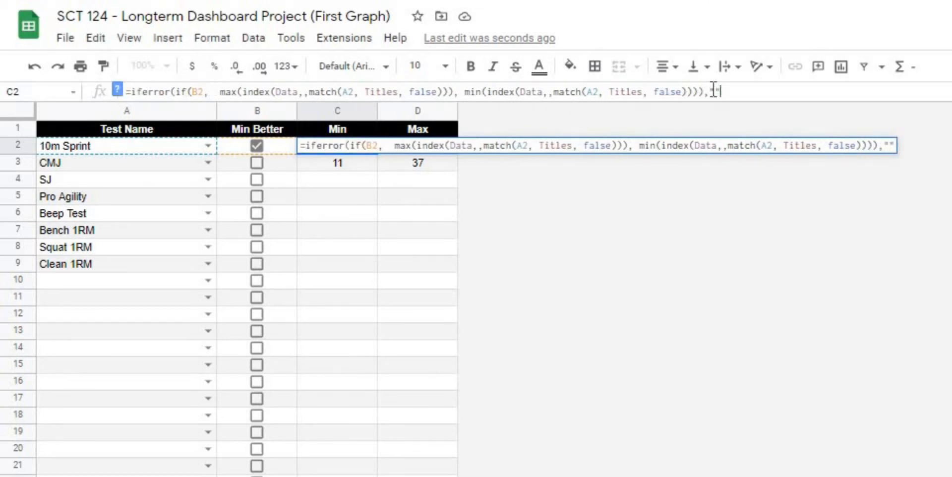
{"action": "type", "text": ")"}
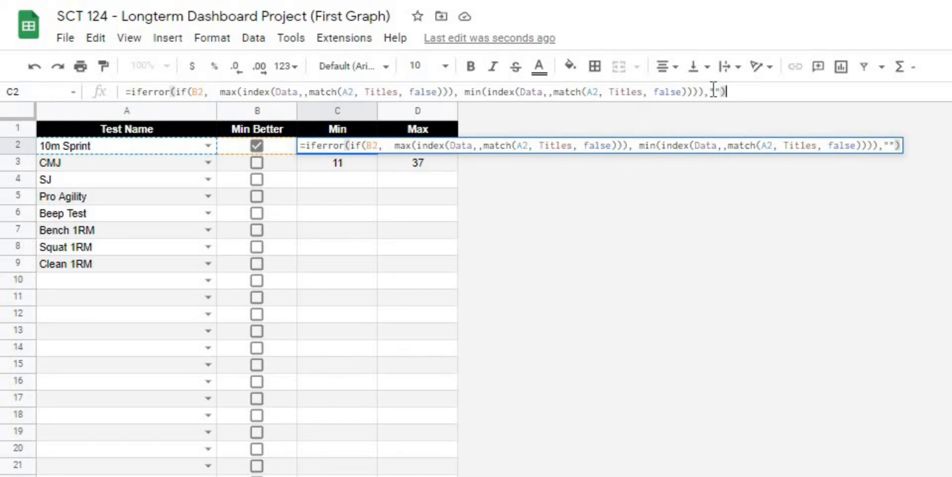
{"action": "key", "text": "Return"}
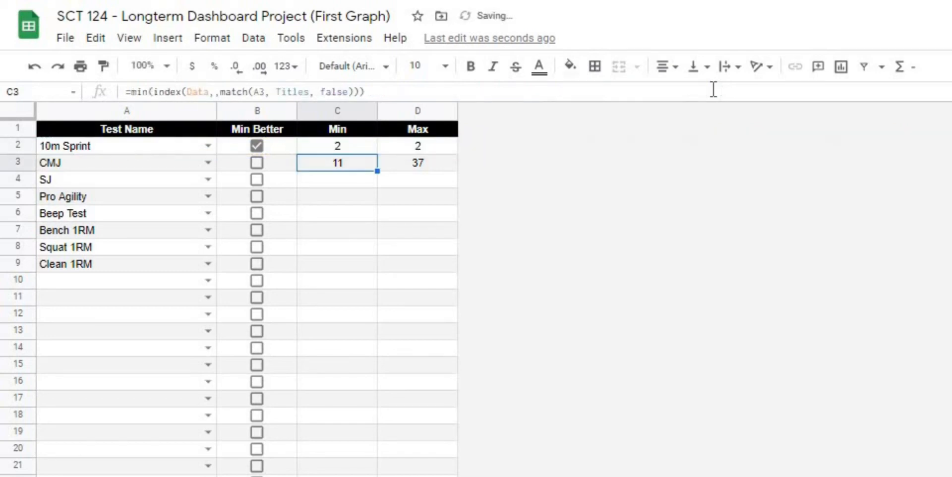
Copy the full IFERROR formula text from C2 and paste it over the existing formula in D2, keeping its references.
{"action": "left_click", "coordinate": [350, 149]}
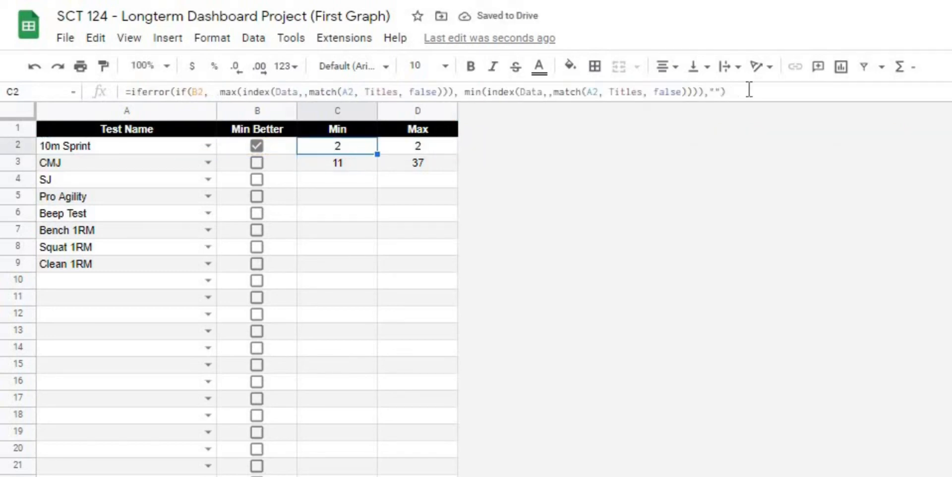
{"action": "left_click_drag", "start_coordinate": [749, 89], "coordinate": [98, 96]}
{"action": "key", "text": "ctrl+c"}
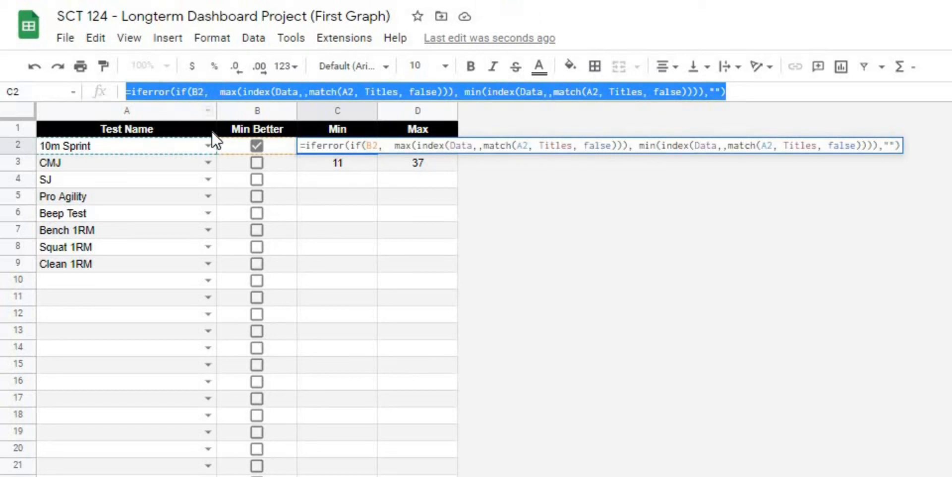
{"action": "key", "text": "Escape"}
{"action": "left_click", "coordinate": [425, 143]}
{"action": "left_click_drag", "start_coordinate": [392, 91], "coordinate": [69, 95]}
{"action": "key", "text": "ctrl+v"}
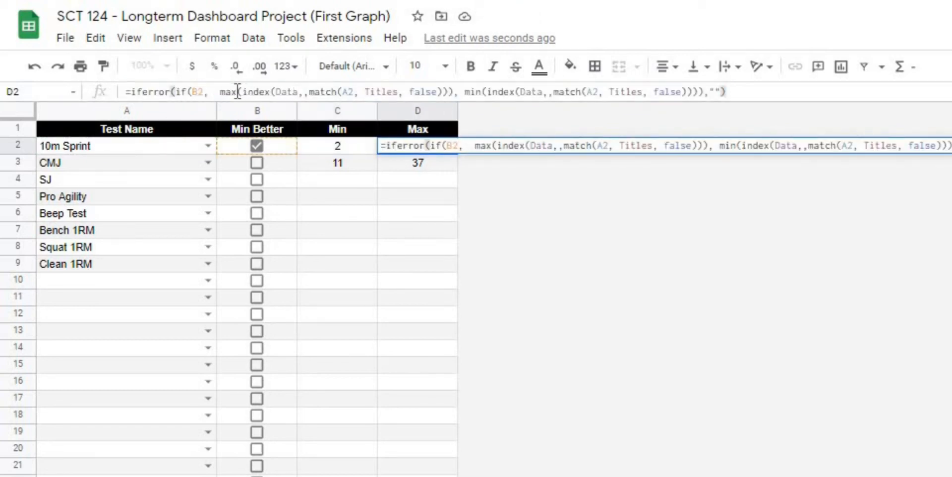
Swap the functions in D2 so the true result uses min and the false result uses MAX, and enter the formula.
{"action": "left_click_drag", "start_coordinate": [238, 92], "coordinate": [226, 92]}
{"action": "type", "text": "in"}
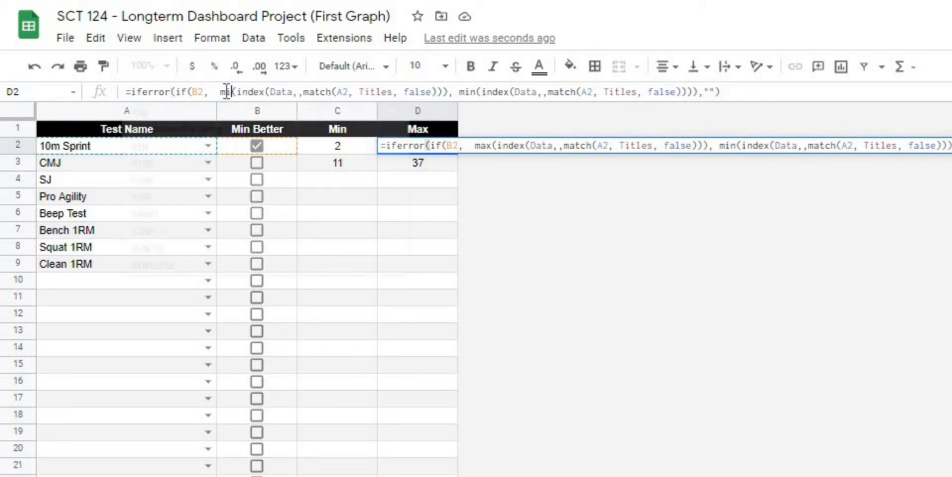
{"action": "left_click", "coordinate": [488, 92]}
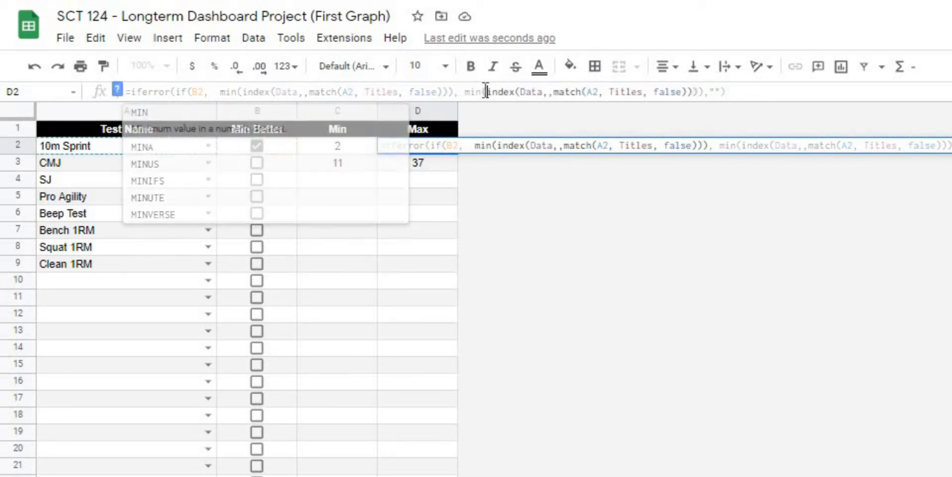
{"action": "type", "text": "ax"}
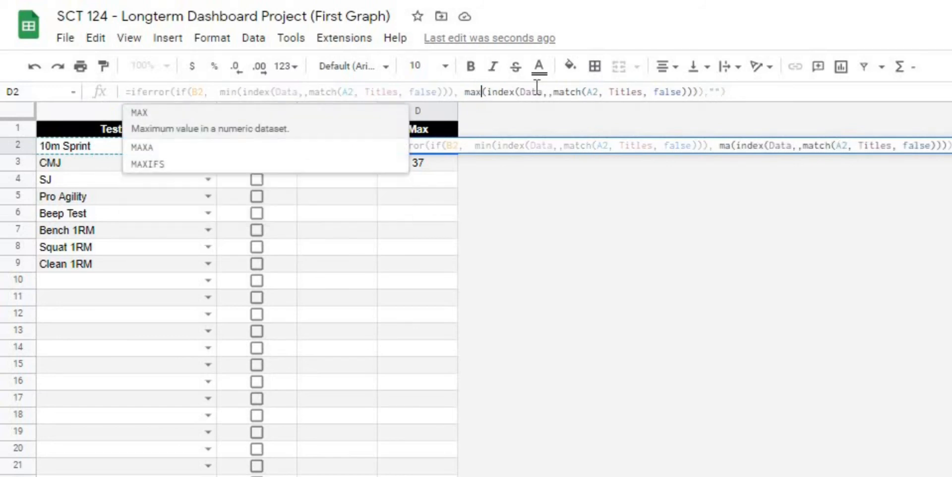
{"action": "key", "text": "Tab"}
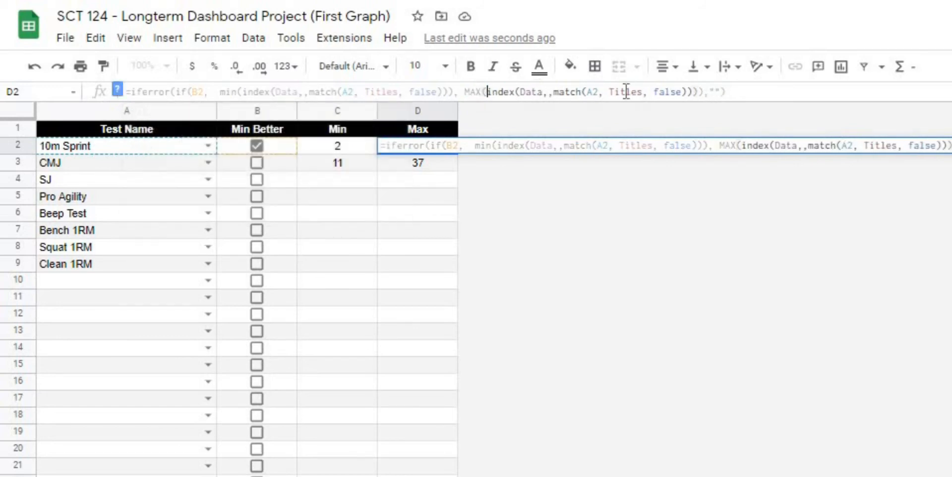
{"action": "left_click", "coordinate": [750, 97]}
{"action": "key", "text": "Return"}
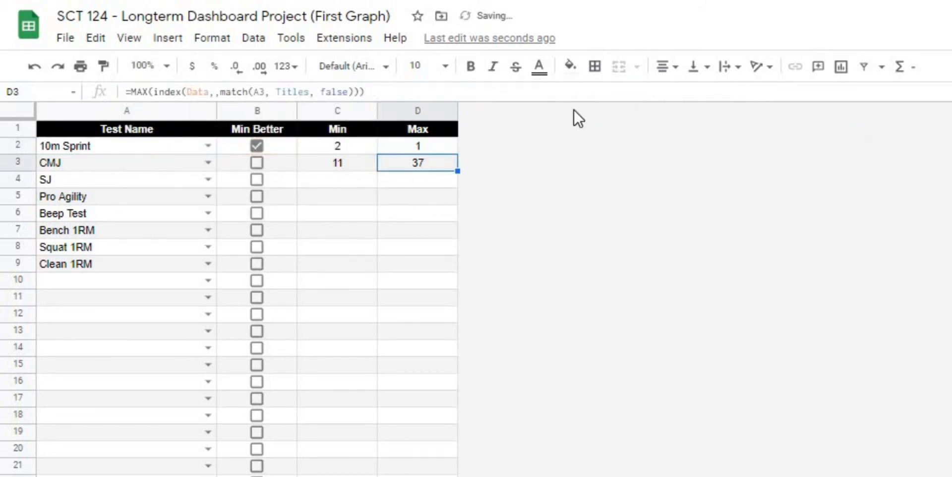
Toggle the 10m Sprint Min Better checkbox off and on to test both formulas, leaving it checked.
{"action": "left_click", "coordinate": [258, 147]}
{"action": "left_click", "coordinate": [258, 147]}
{"action": "left_click", "coordinate": [258, 147]}
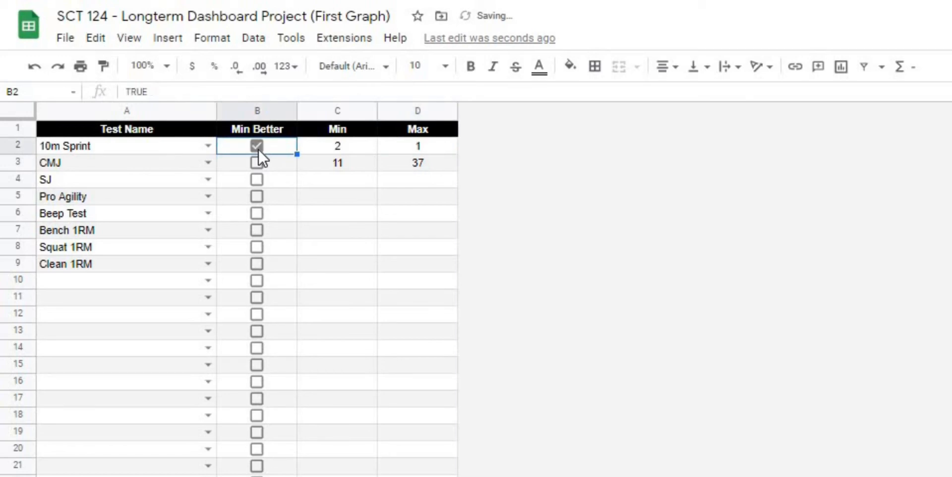
{"action": "left_click", "coordinate": [258, 147]}
{"action": "left_click", "coordinate": [257, 147]}
Fill the Min and Max formulas from C2:D2 down through row 41.
{"action": "left_click_drag", "start_coordinate": [337, 147], "coordinate": [458, 476]}
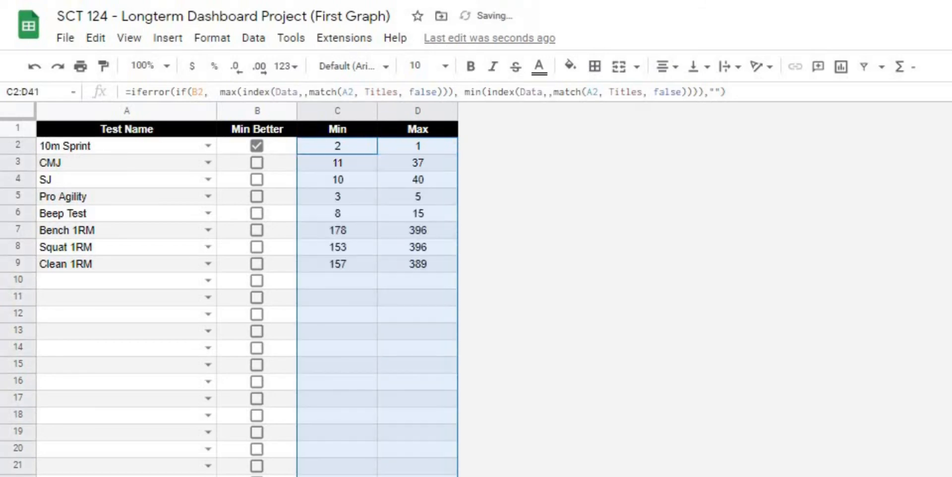
{"action": "left_click", "coordinate": [540, 297]}
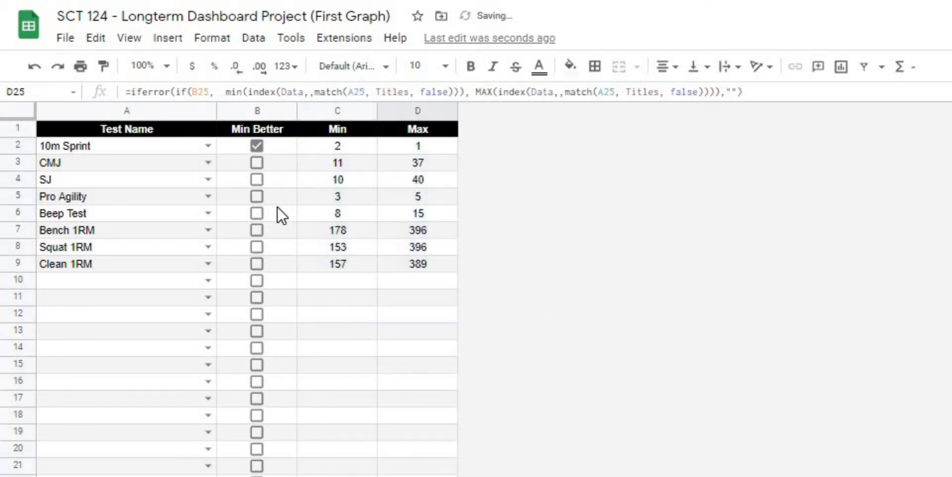
Toggle Min Better on and off for the Bench, Squat, Clean and Beep Test rows to test the filled formulas, leaving them unchecked.
{"action": "left_click", "coordinate": [257, 234]}
{"action": "left_click", "coordinate": [256, 247]}
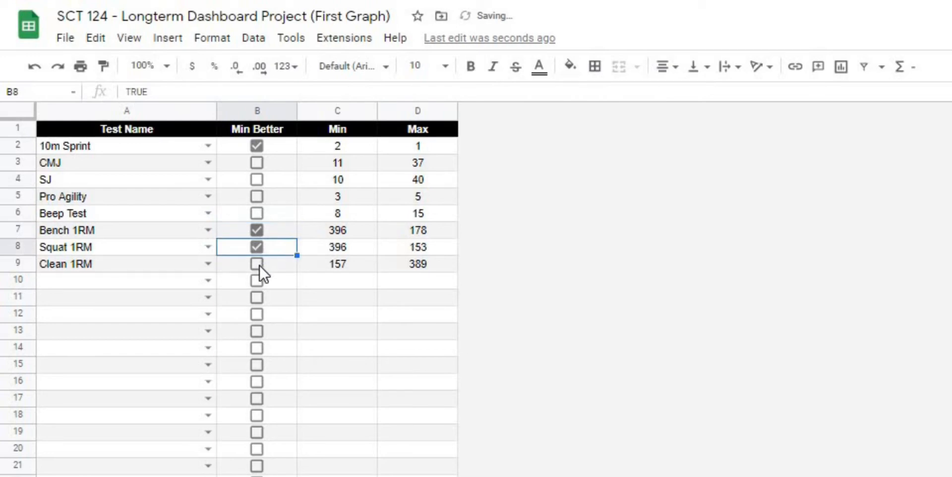
{"action": "left_click", "coordinate": [257, 261]}
{"action": "left_click", "coordinate": [257, 260]}
{"action": "left_click", "coordinate": [256, 247]}
{"action": "left_click", "coordinate": [255, 214]}
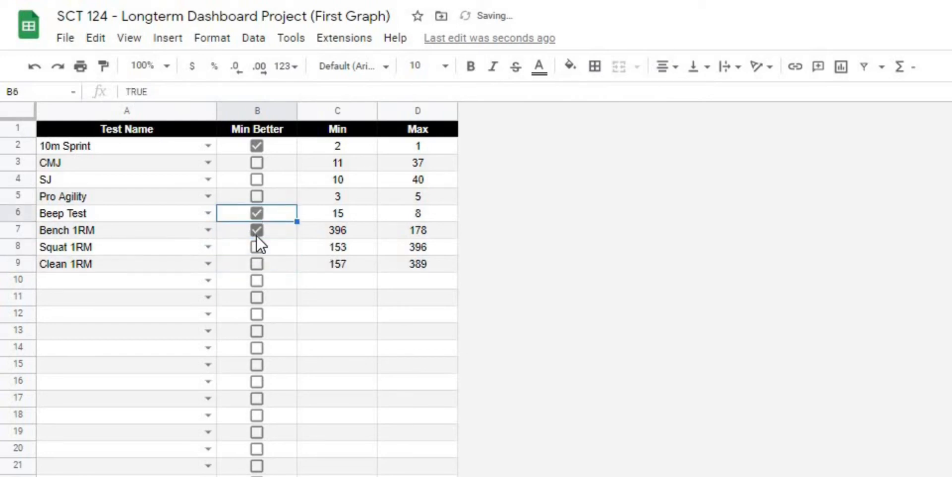
{"action": "left_click", "coordinate": [257, 233]}
{"action": "left_click", "coordinate": [255, 217]}
{"action": "left_click", "coordinate": [312, 317]}
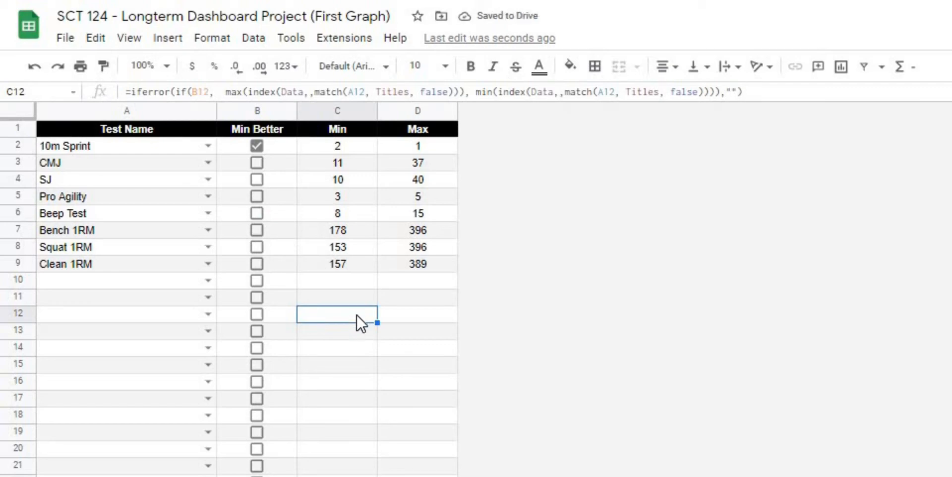
{"action": "left_click", "coordinate": [340, 154]}
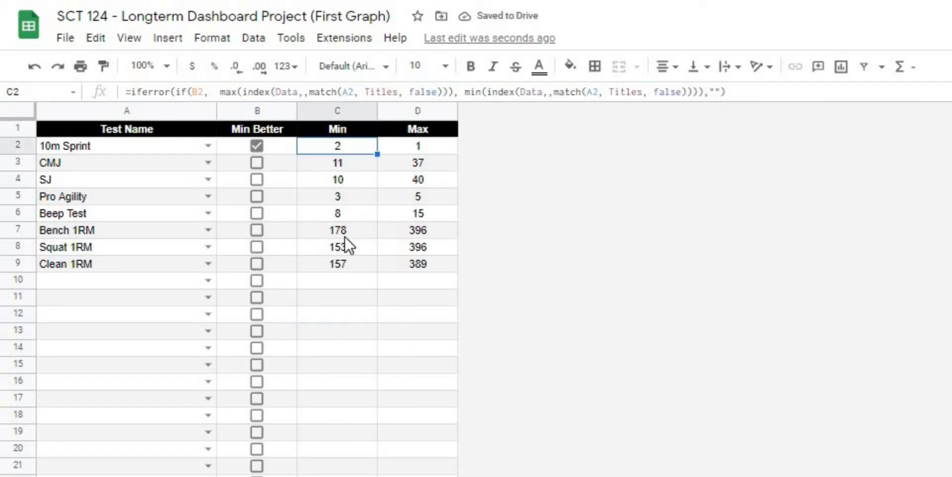
{"action": "left_click", "coordinate": [349, 299]}
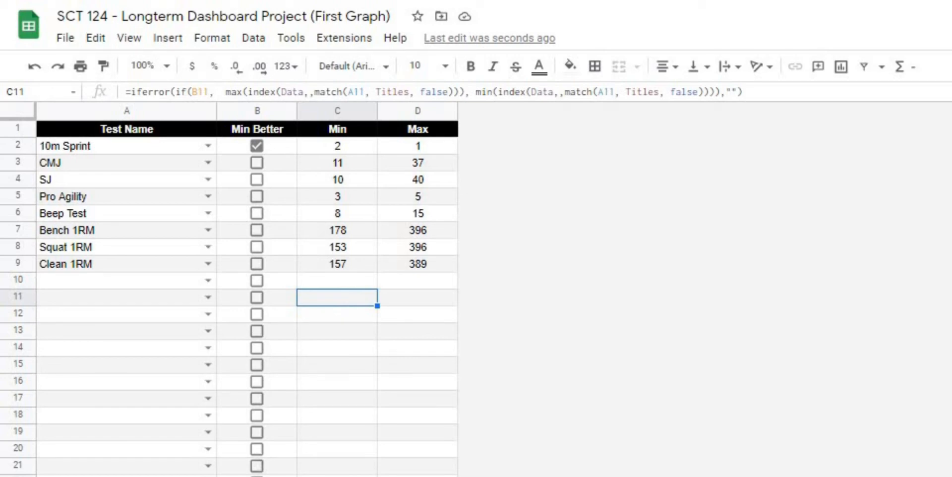
On the Datavizreference sheet, start a vlookup in Test 1's Min cell B6 with B5 as the search key.
{"action": "left_click", "coordinate": [64, 476]}
{"action": "left_click", "coordinate": [156, 210]}
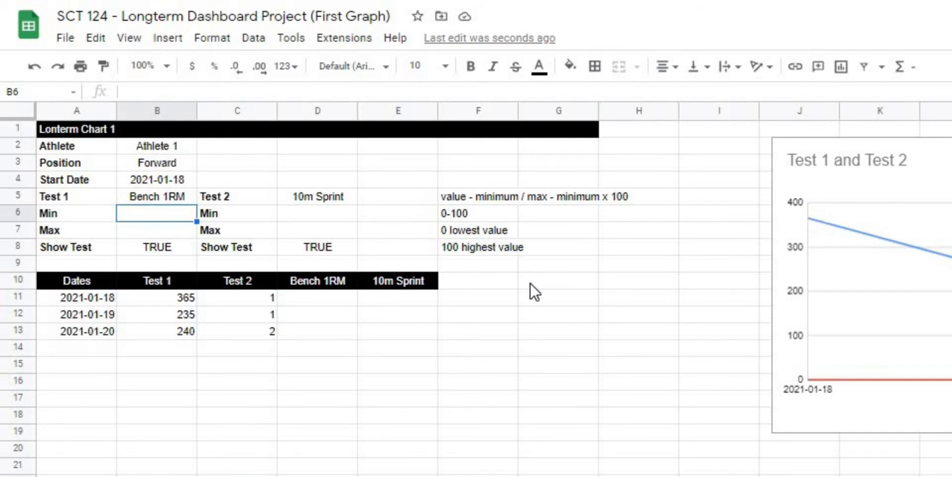
{"action": "left_click", "coordinate": [218, 475]}
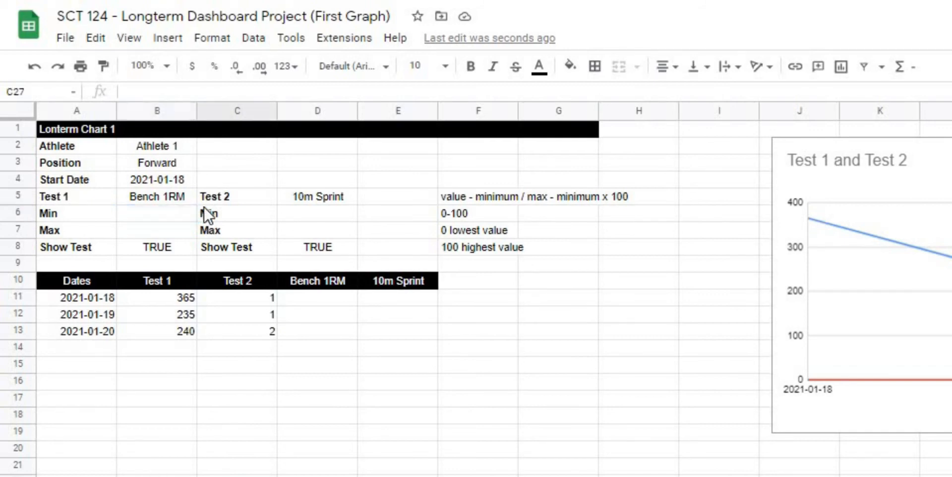
{"action": "left_click_drag", "start_coordinate": [156, 215], "coordinate": [154, 236]}
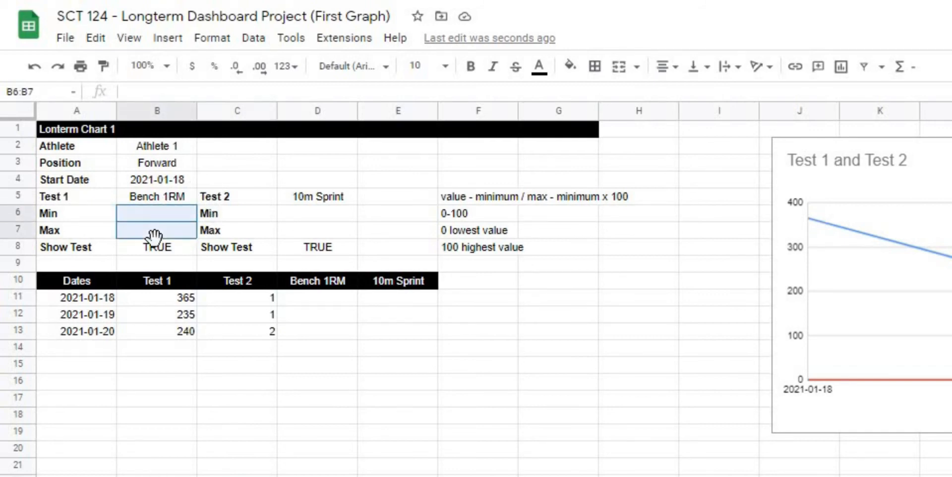
{"action": "left_click", "coordinate": [387, 346]}
{"action": "left_click", "coordinate": [458, 330]}
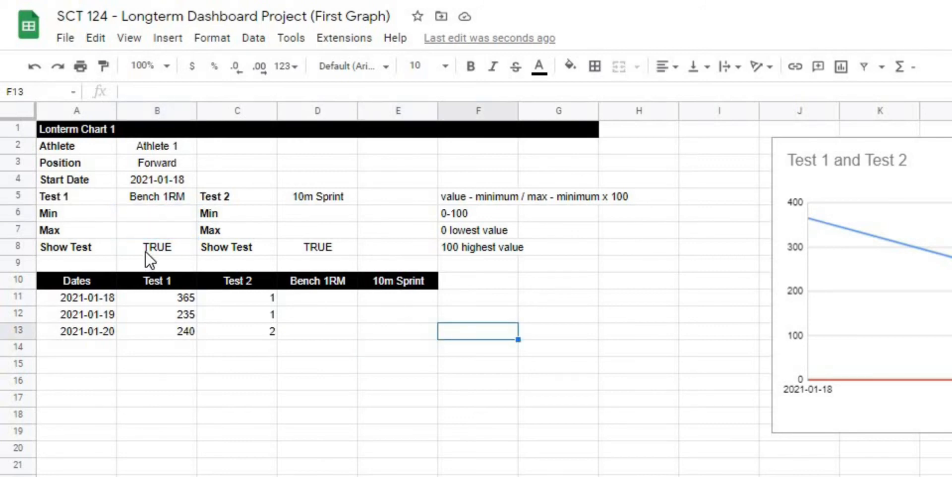
{"action": "left_click", "coordinate": [156, 221]}
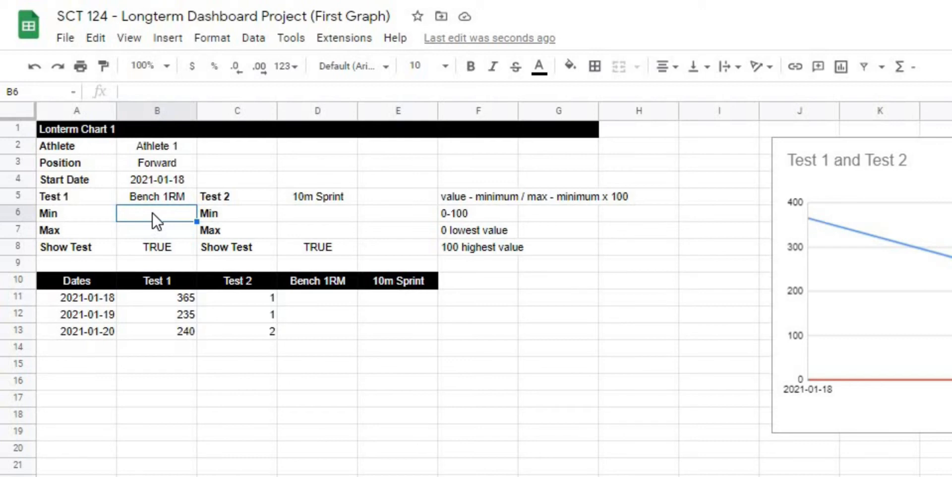
{"action": "type", "text": "=vlooku"}
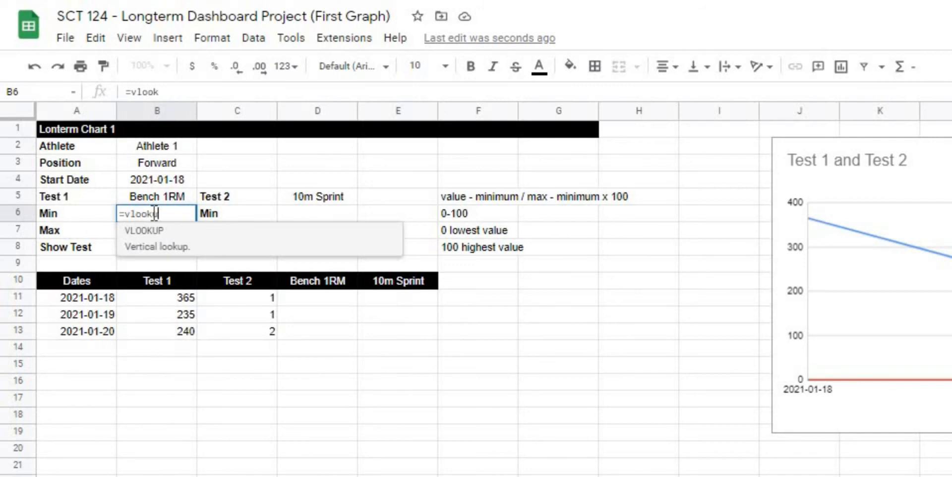
{"action": "type", "text": "p("}
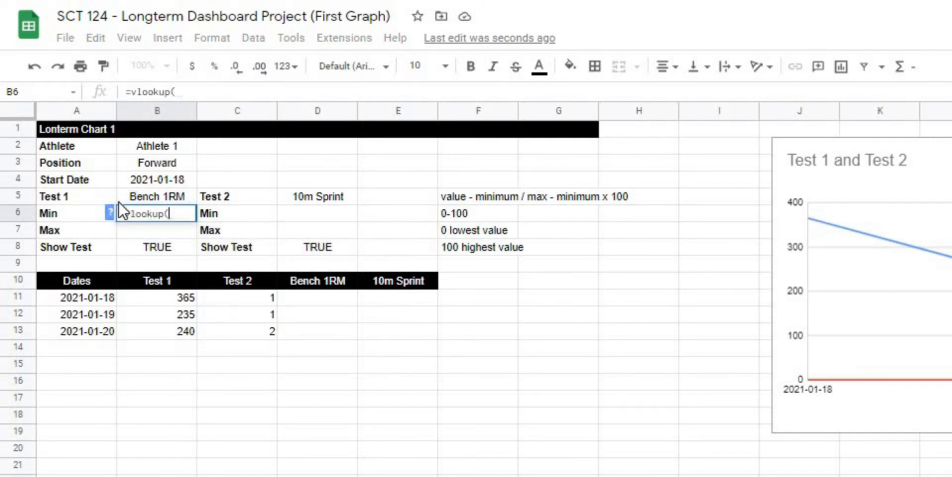
{"action": "left_click", "coordinate": [109, 214]}
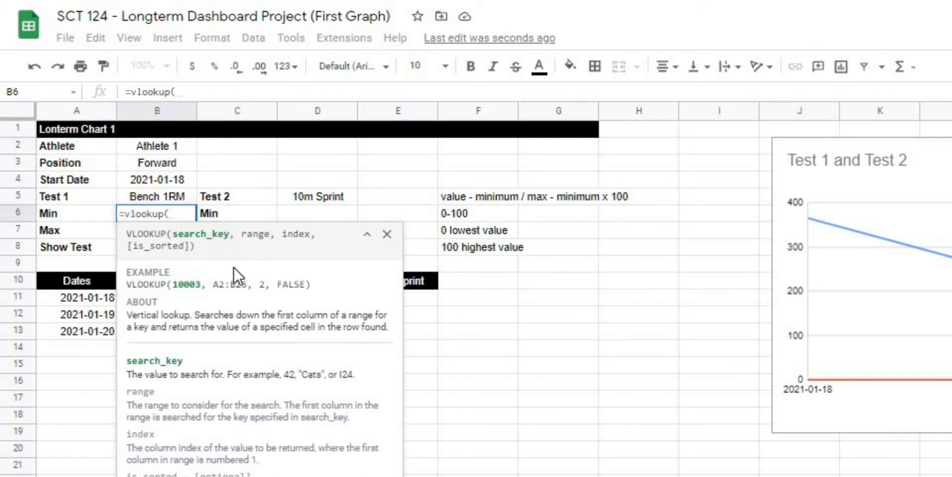
{"action": "left_click", "coordinate": [163, 195]}
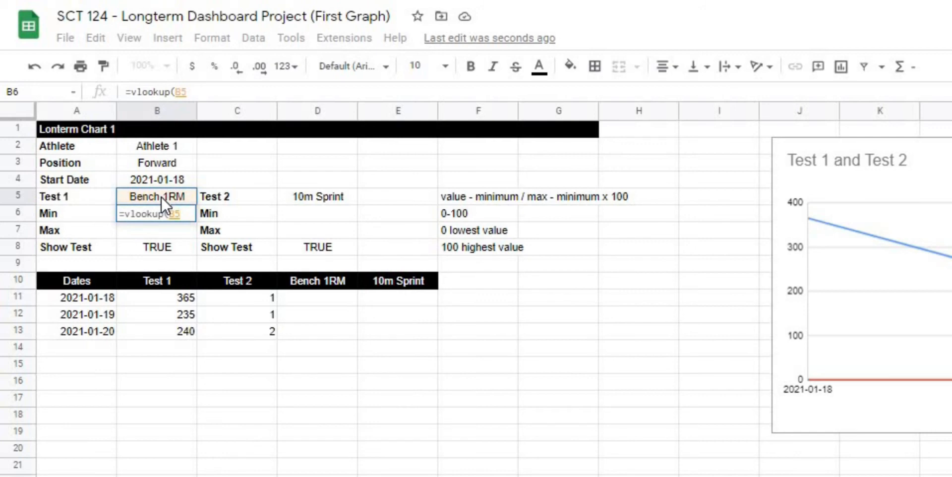
Try 'Test Set Up'!A2:D42 as the range of the B6 vlookup and enter the formula.
{"action": "type", "text": ", 'Test Set Up'!A2:D42"}
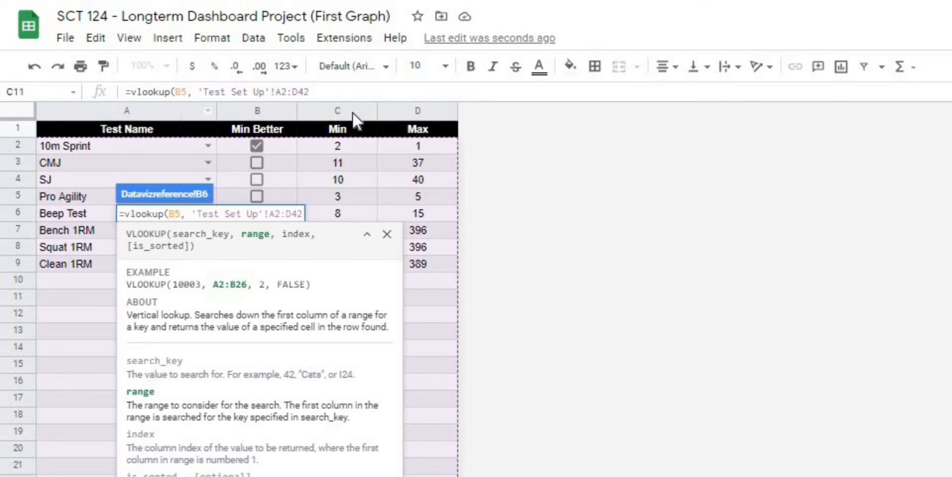
{"action": "key", "text": "Return"}
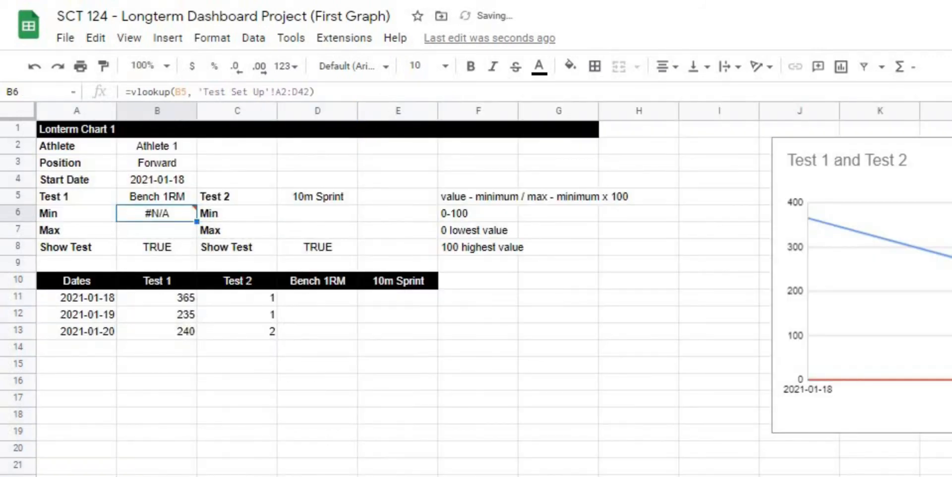
{"action": "left_click", "coordinate": [218, 476]}
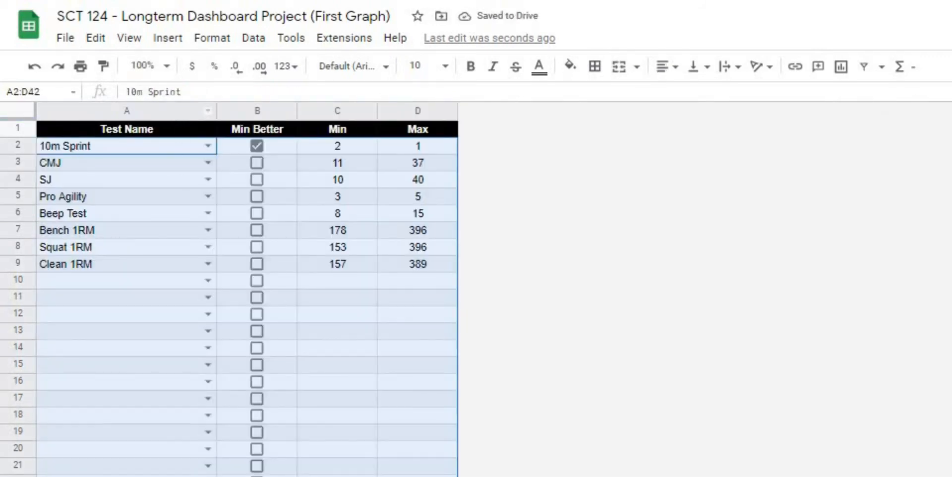
{"action": "key", "text": "Return"}
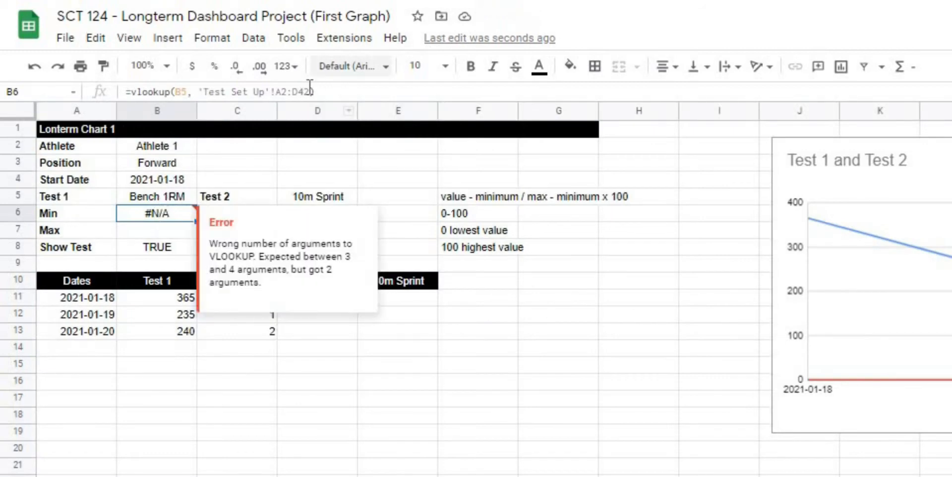
Replace the range in the B6 vlookup with the whole columns 'Test Set Up'!A:D.
{"action": "left_click_drag", "start_coordinate": [315, 92], "coordinate": [203, 95]}
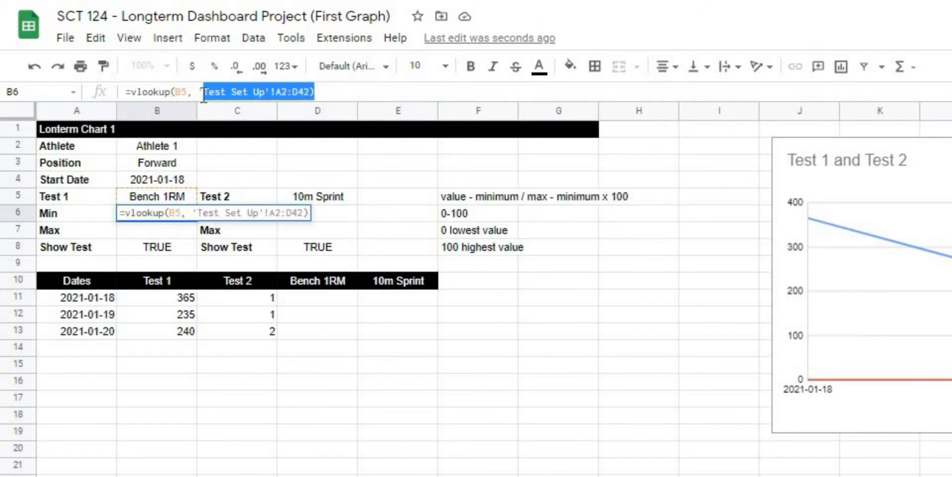
{"action": "key", "text": "BackSpace"}
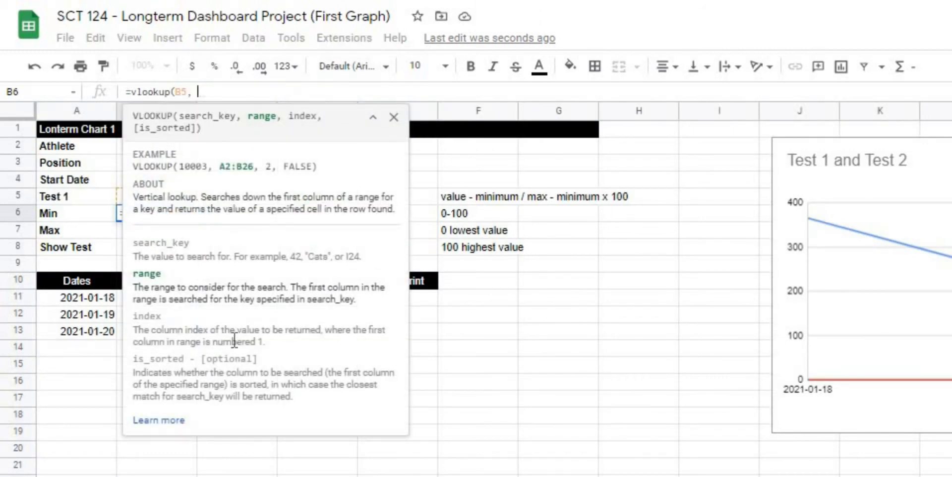
{"action": "key", "text": "ctrl+shift+Page_Up"}
{"action": "left_click_drag", "start_coordinate": [99, 130], "coordinate": [420, 130]}
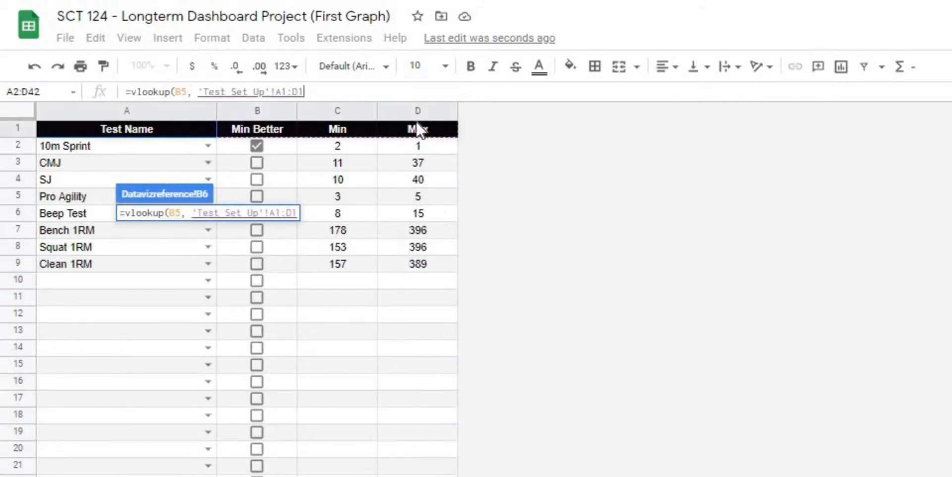
{"action": "left_click_drag", "start_coordinate": [86, 109], "coordinate": [347, 97]}
{"action": "left_click", "coordinate": [327, 94]}
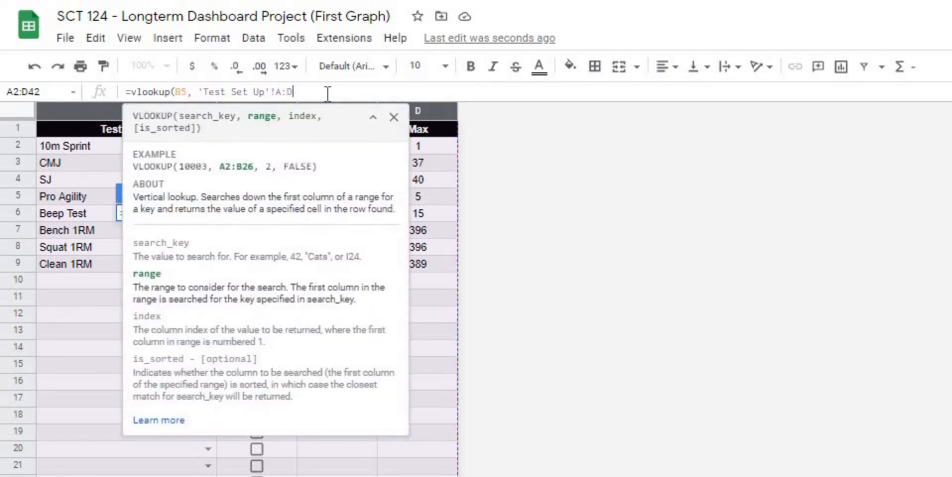
{"action": "type", "text": ","}
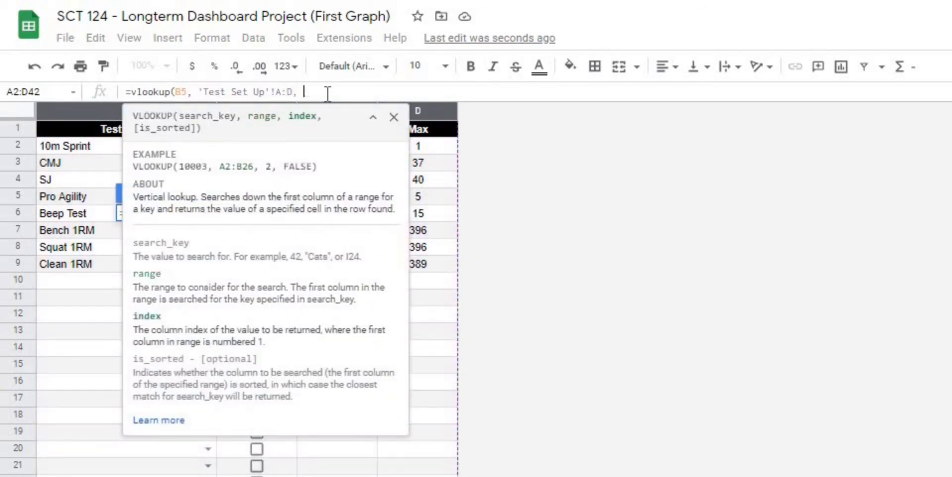
Complete the B6 vlookup with index 3 and false, and check its result against the Bench 1RM row on Test Set Up.
{"action": "left_click", "coordinate": [373, 117]}
{"action": "left_click", "coordinate": [394, 117]}
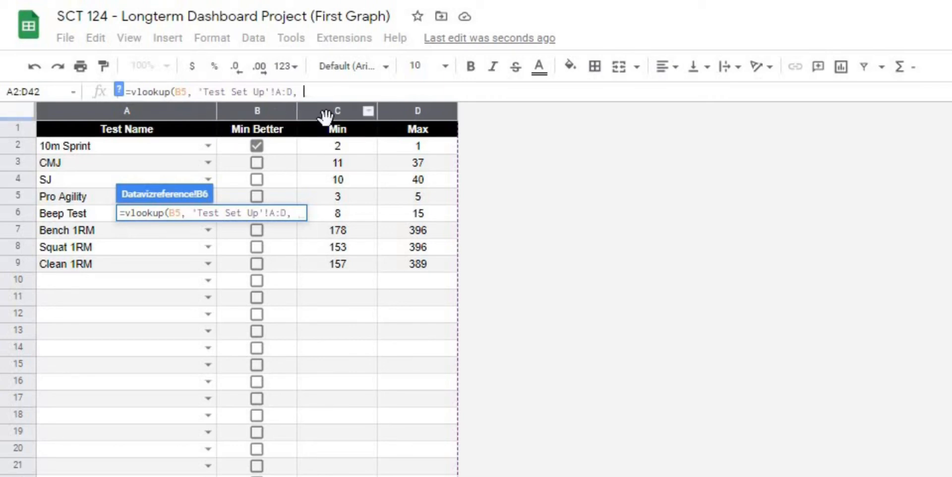
{"action": "type", "text": "3"}
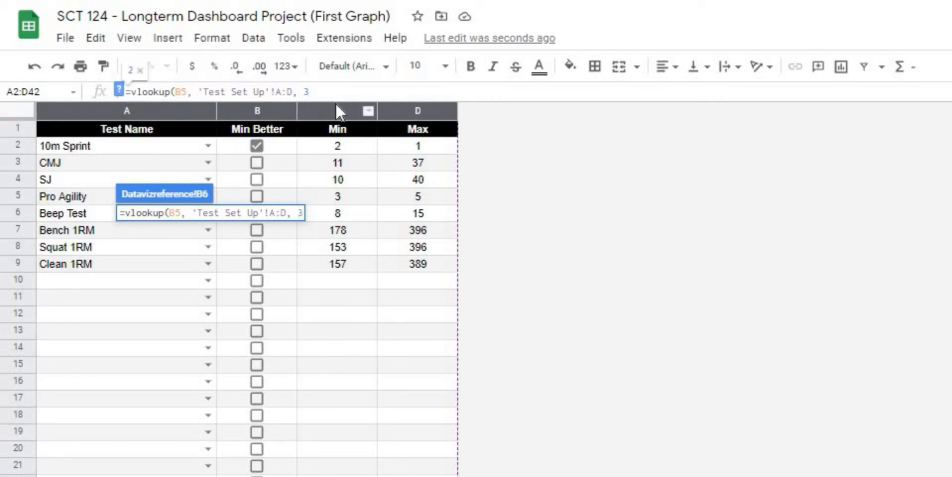
{"action": "type", "text": ", "}
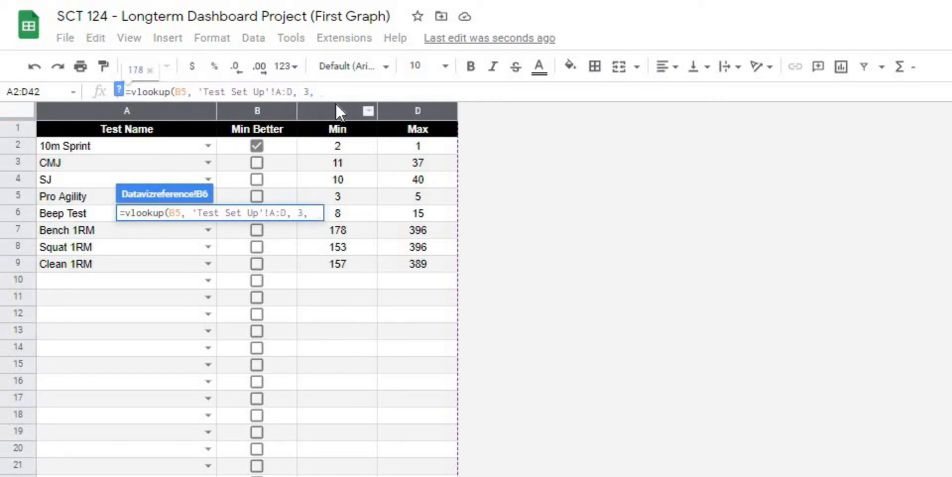
{"action": "type", "text": "false)"}
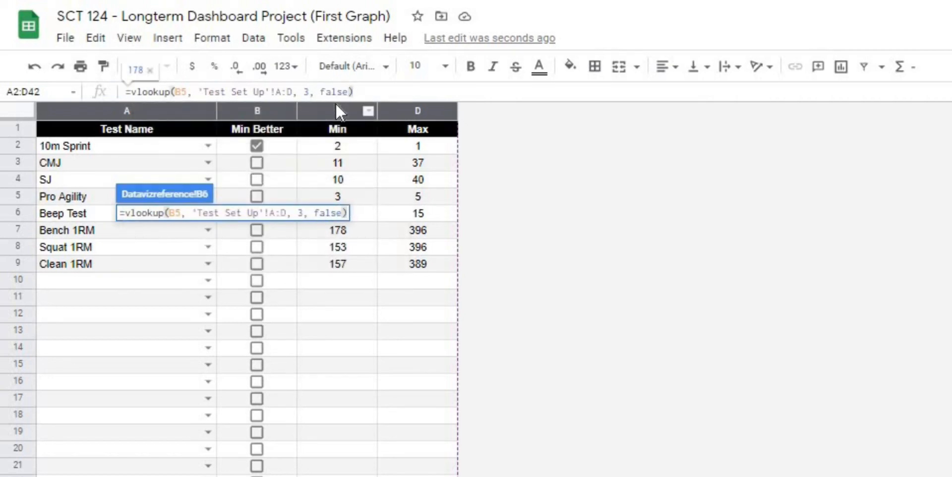
{"action": "key", "text": "Return"}
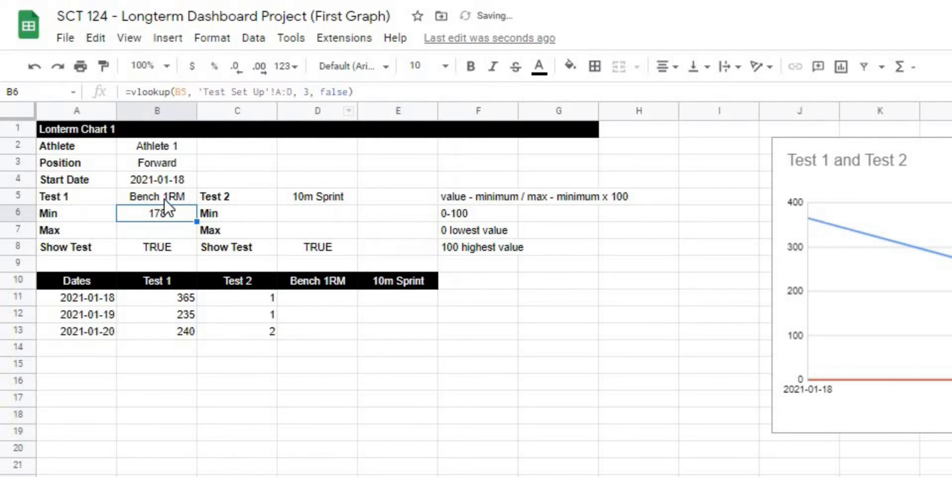
{"action": "left_click", "coordinate": [278, 475]}
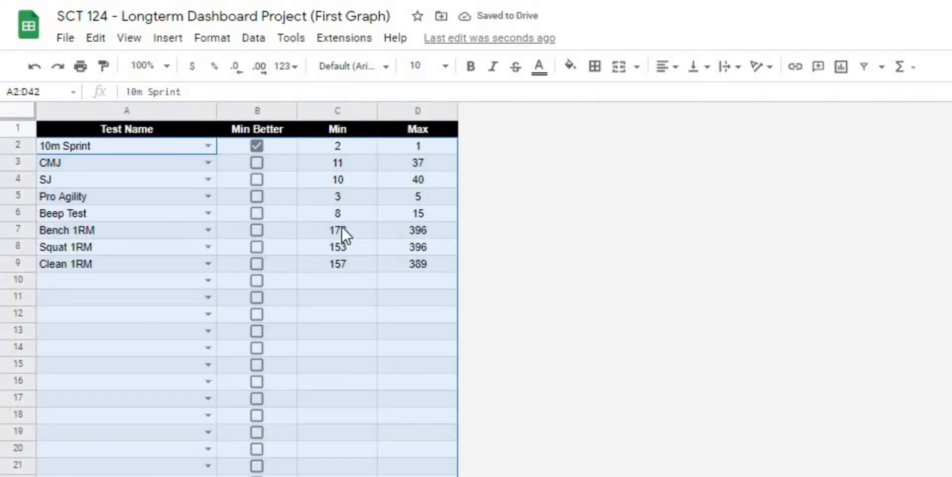
{"action": "left_click", "coordinate": [218, 475]}
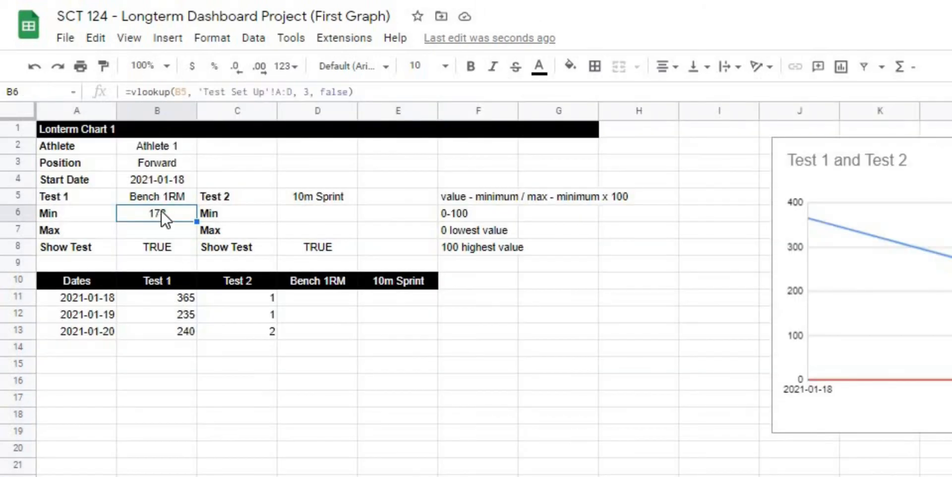
Reuse the B6 vlookup formula in Test 1's Max cell B7 with the index set to 4.
{"action": "left_click_drag", "start_coordinate": [377, 92], "coordinate": [75, 94]}
{"action": "key", "text": "ctrl+c"}
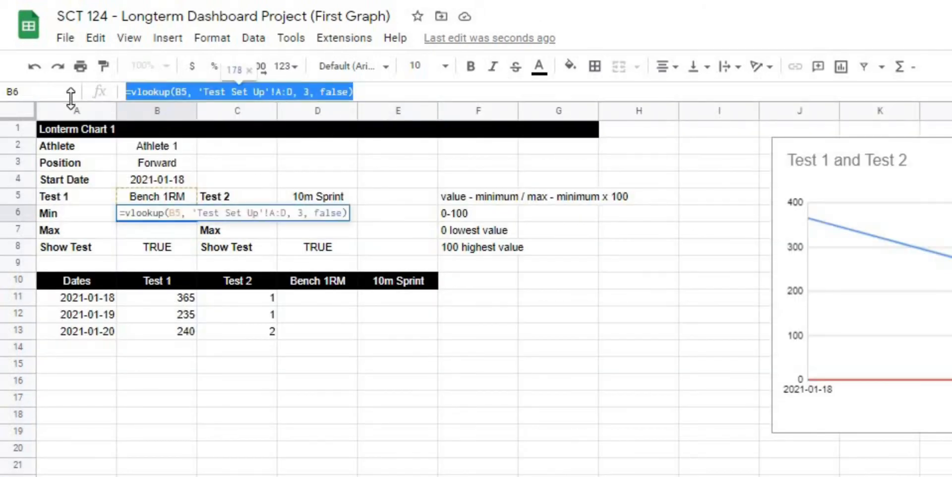
{"action": "key", "text": "Return"}
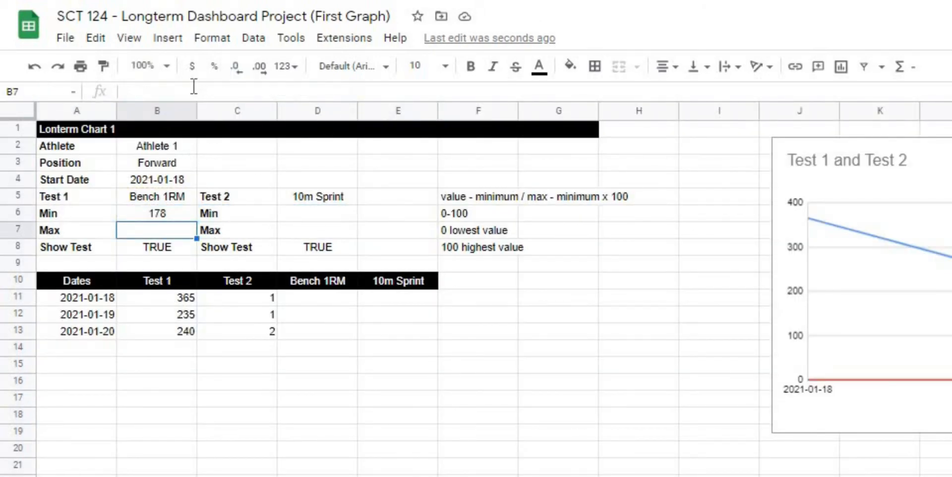
{"action": "left_click", "coordinate": [318, 93]}
{"action": "key", "text": "ctrl+v"}
{"action": "left_click", "coordinate": [310, 92]}
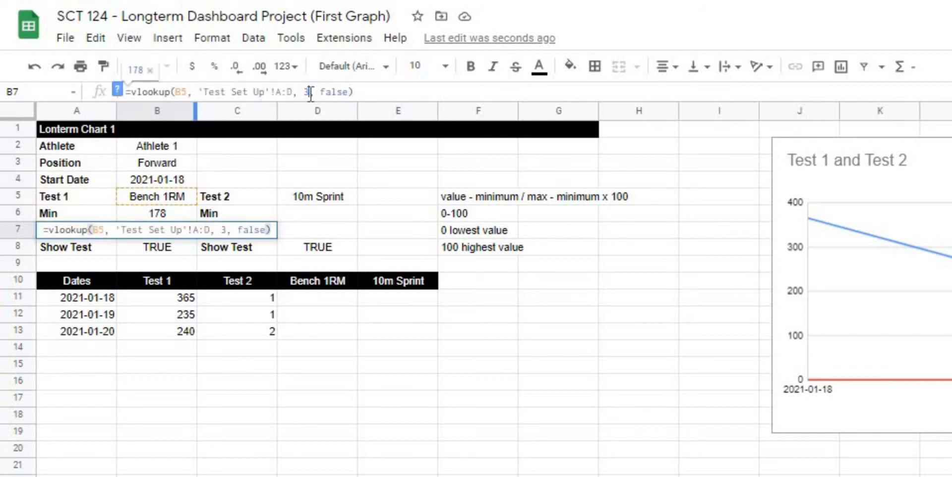
{"action": "key", "text": "BackSpace"}
{"action": "type", "text": "4"}
{"action": "key", "text": "Return"}
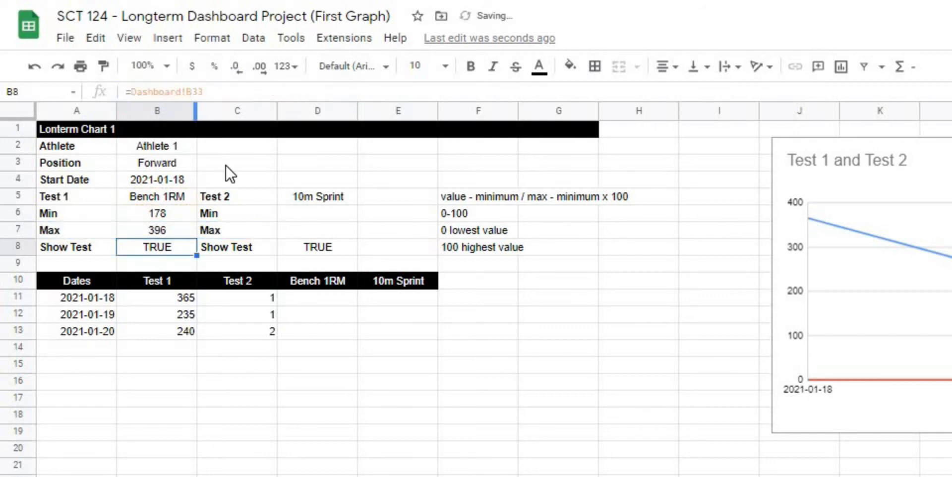
Try copying the Min and Max formulas from B6:B7 to Test 2's cells D6:D7 and inspect the pasted D6 formula.
{"action": "left_click", "coordinate": [171, 218]}
{"action": "left_click", "coordinate": [173, 231], "text": "shift"}
{"action": "key", "text": "ctrl+c"}
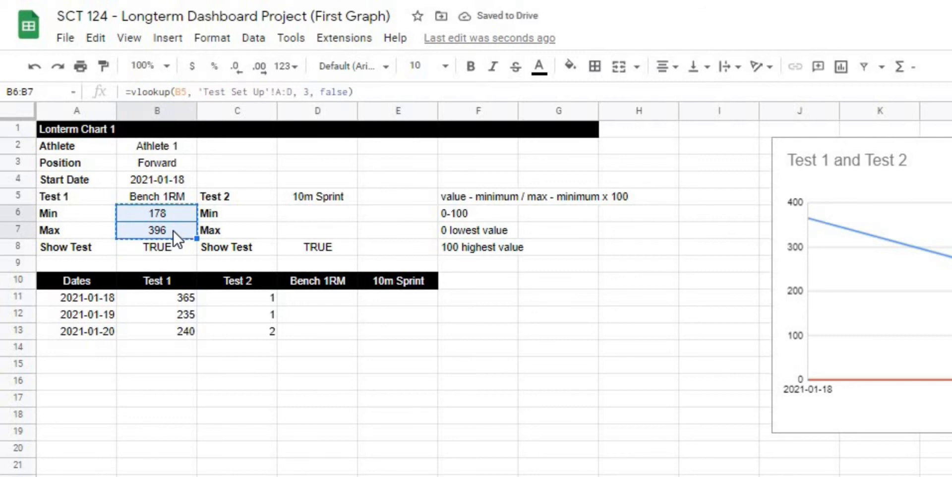
{"action": "left_click", "coordinate": [310, 216]}
{"action": "key", "text": "ctrl+v"}
{"action": "left_click", "coordinate": [417, 381]}
{"action": "left_click", "coordinate": [327, 218]}
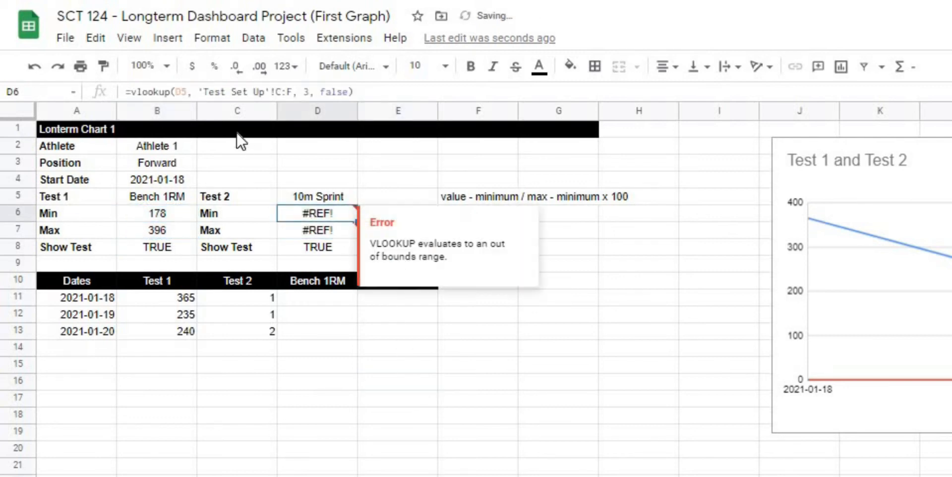
{"action": "left_click", "coordinate": [185, 92]}
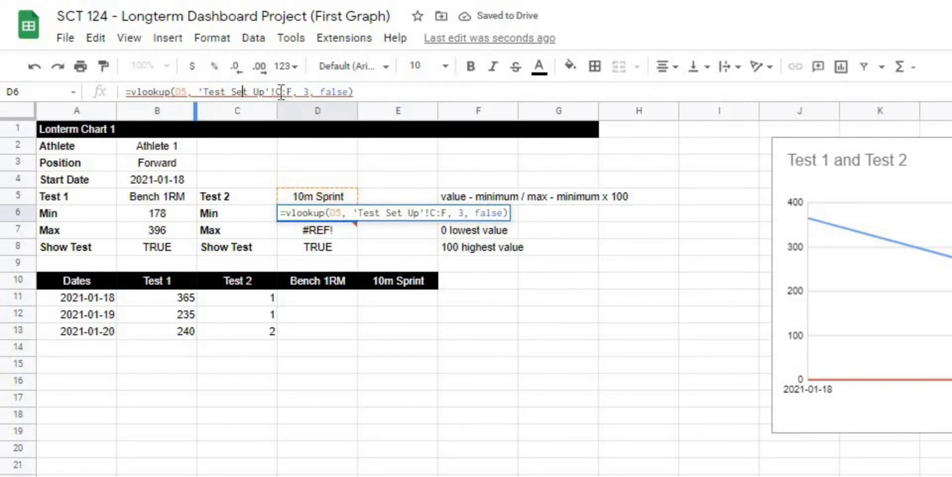
Lock the vlookup range in B6 and B7 as the absolute columns 'Test Set Up'!$A:$D.
{"action": "left_click", "coordinate": [175, 215]}
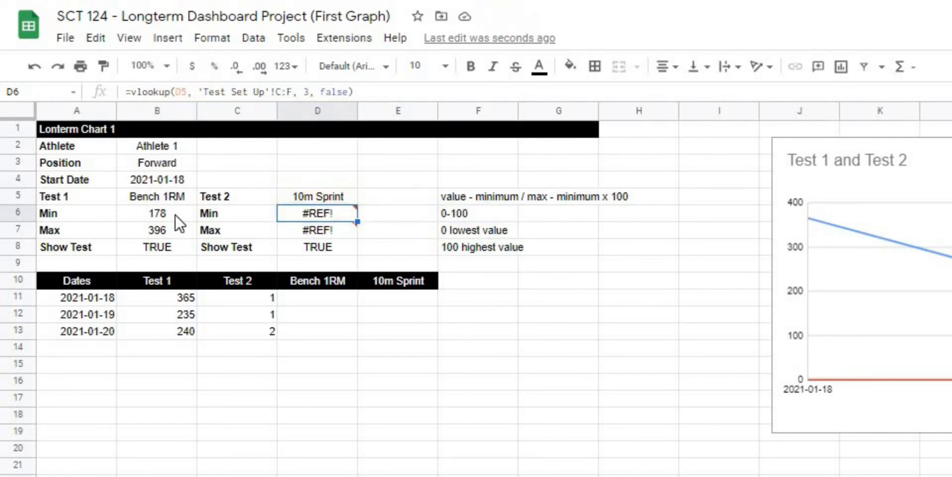
{"action": "left_click", "coordinate": [285, 92]}
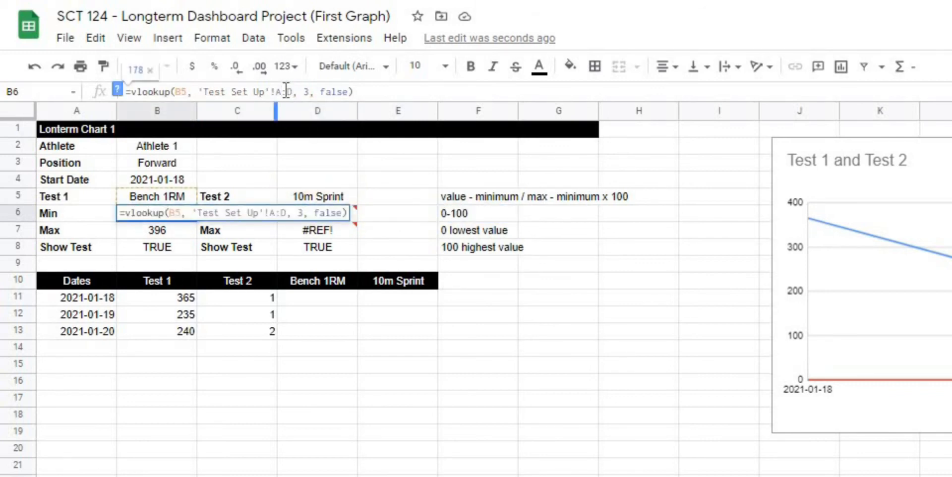
{"action": "key", "text": "F4"}
{"action": "key", "text": "Return"}
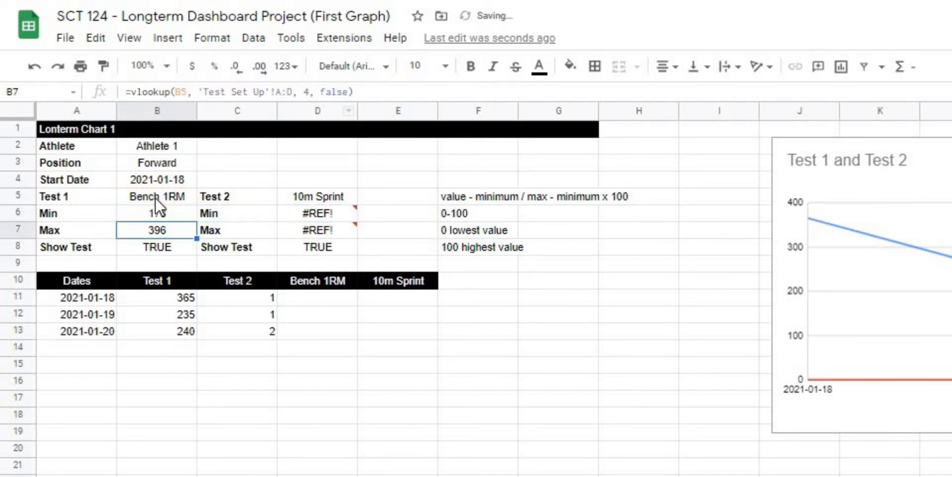
{"action": "left_click", "coordinate": [293, 92]}
{"action": "key", "text": "F4"}
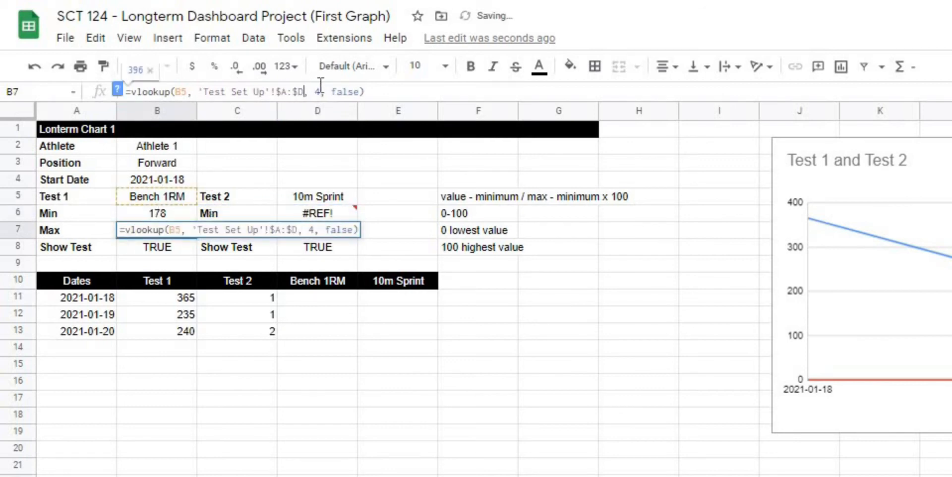
{"action": "key", "text": "Return"}
Copy the corrected Min and Max formulas from B6:B7 over Test 2's cells D6:D7.
{"action": "left_click_drag", "start_coordinate": [171, 214], "coordinate": [176, 225]}
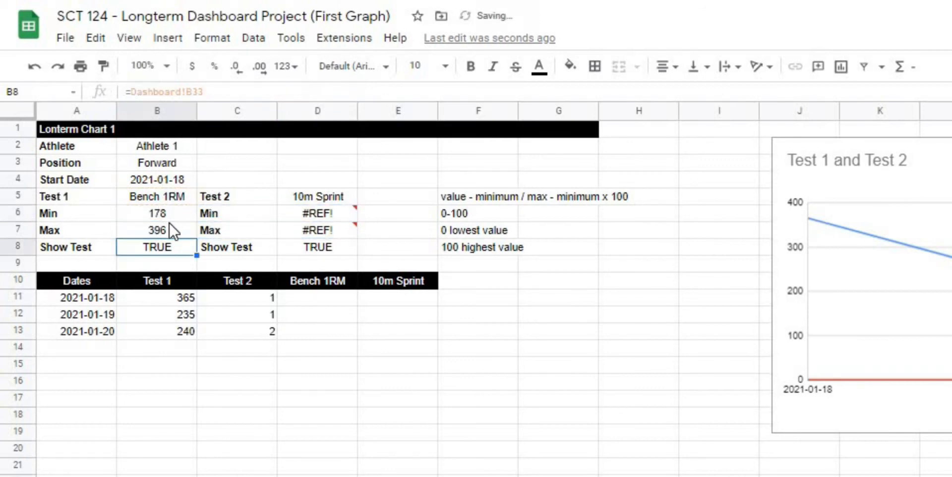
{"action": "left_click", "coordinate": [341, 212]}
{"action": "key", "text": "ctrl+v"}
{"action": "left_click", "coordinate": [372, 350]}
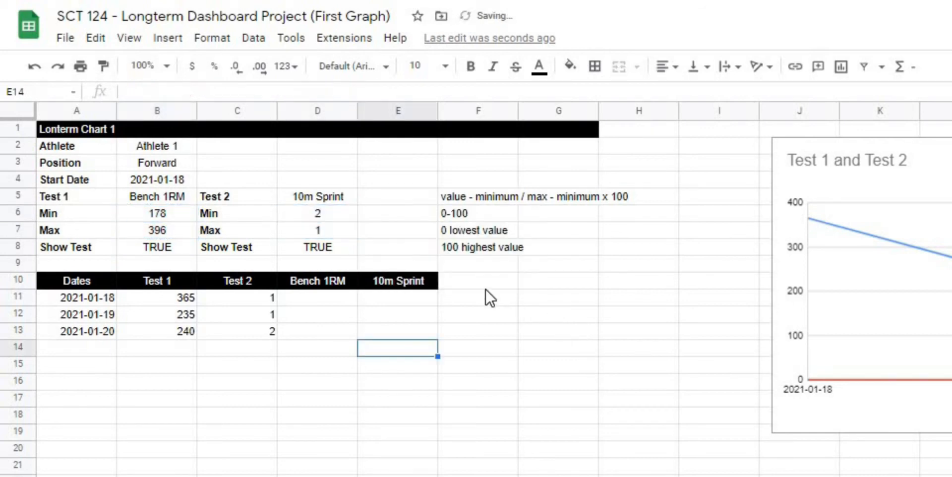
Review Test 1's Min and Max cells and the arguments of the vlookup formula in B6.
{"action": "left_click", "coordinate": [529, 420]}
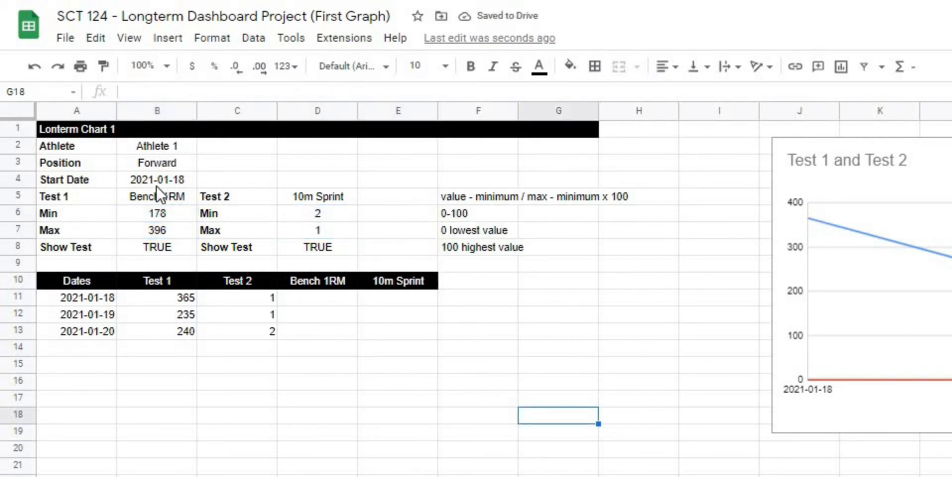
{"action": "left_click_drag", "start_coordinate": [159, 213], "coordinate": [166, 231]}
{"action": "left_click", "coordinate": [378, 367]}
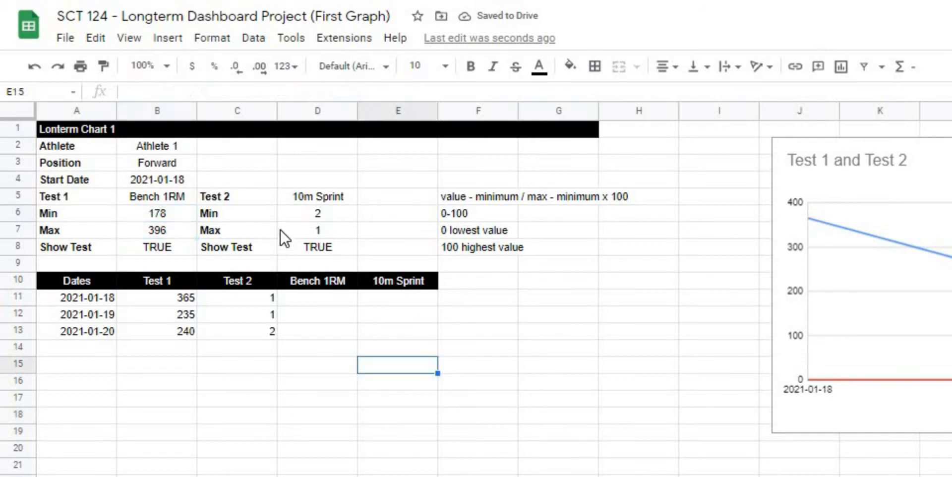
{"action": "left_click", "coordinate": [159, 218]}
{"action": "left_click", "coordinate": [175, 92]}
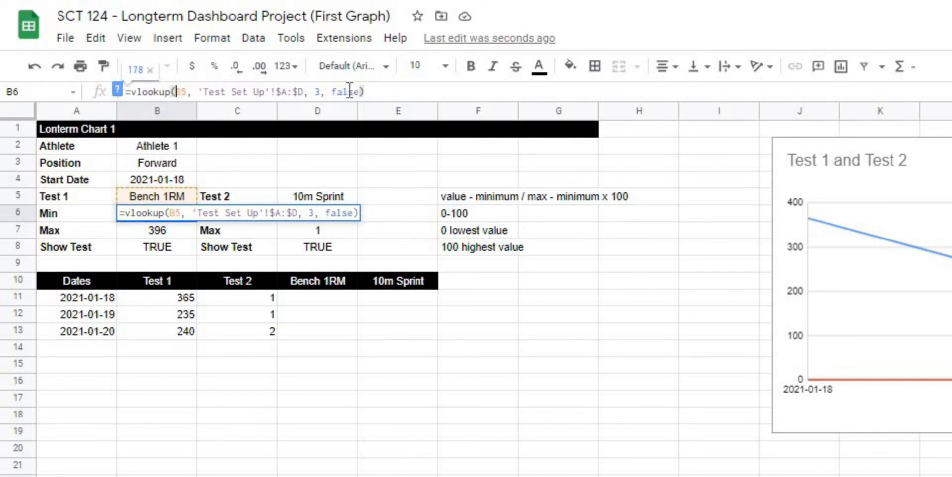
{"action": "left_click", "coordinate": [380, 90]}
{"action": "key", "text": "Return"}
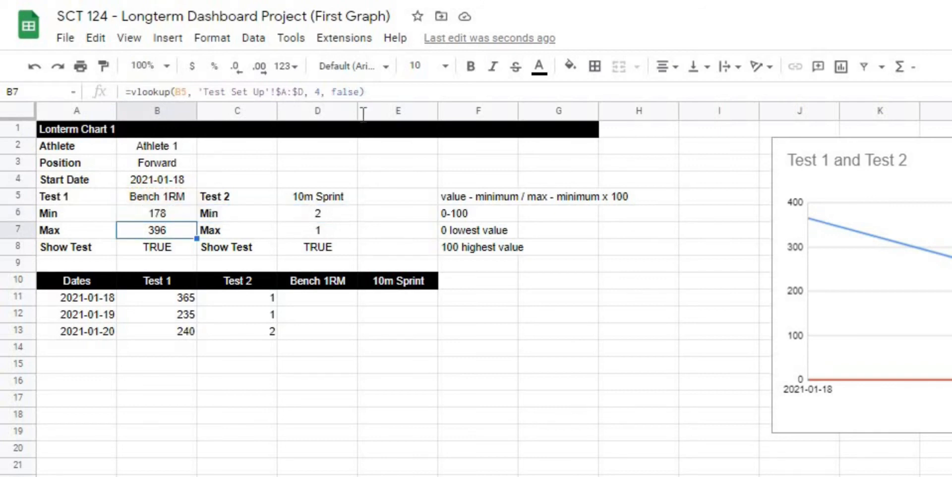
{"action": "left_click", "coordinate": [371, 369]}
Center-align the Test 1 and Test 2 values in B11:C13.
{"action": "left_click", "coordinate": [302, 300]}
{"action": "left_click_drag", "start_coordinate": [165, 298], "coordinate": [240, 332]}
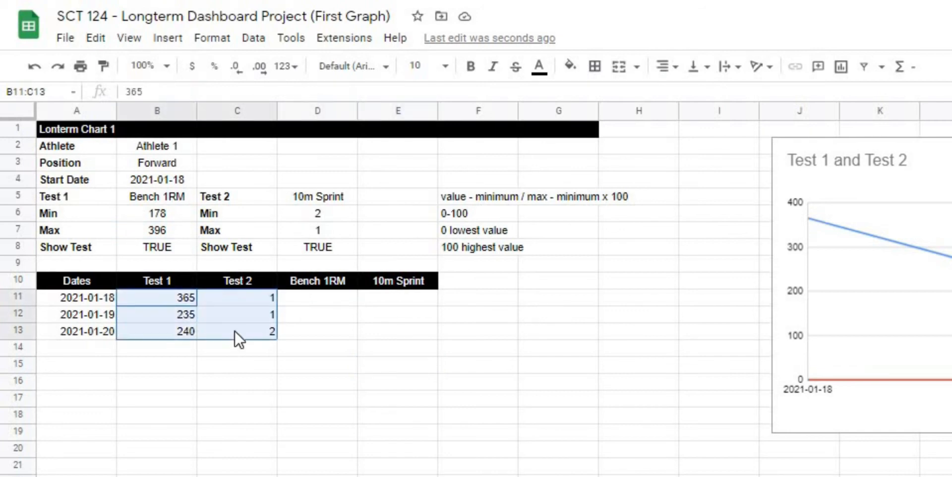
{"action": "left_click", "coordinate": [674, 66]}
{"action": "left_click", "coordinate": [684, 93]}
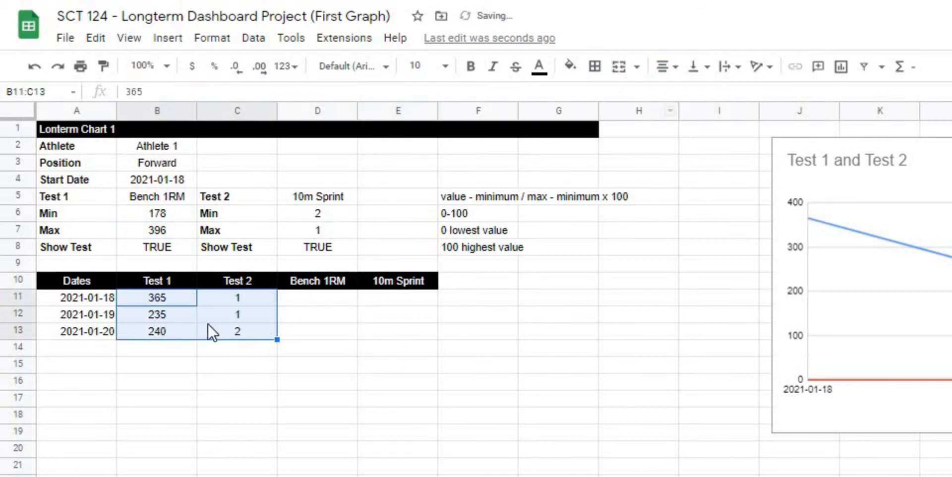
Start a scaling formula in D11 that subtracts Test 1's minimum from its first value: =(B11-B6).
{"action": "left_click", "coordinate": [171, 303]}
{"action": "left_click", "coordinate": [322, 300]}
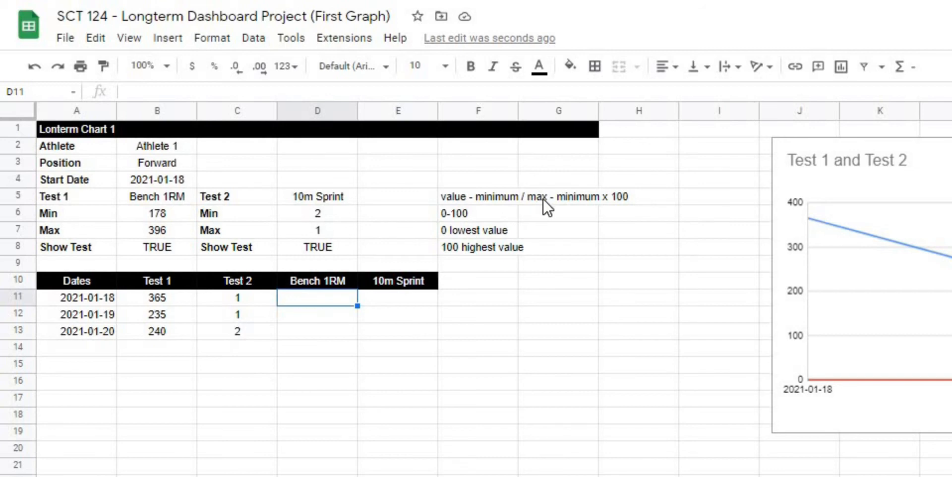
{"action": "left_click", "coordinate": [351, 367]}
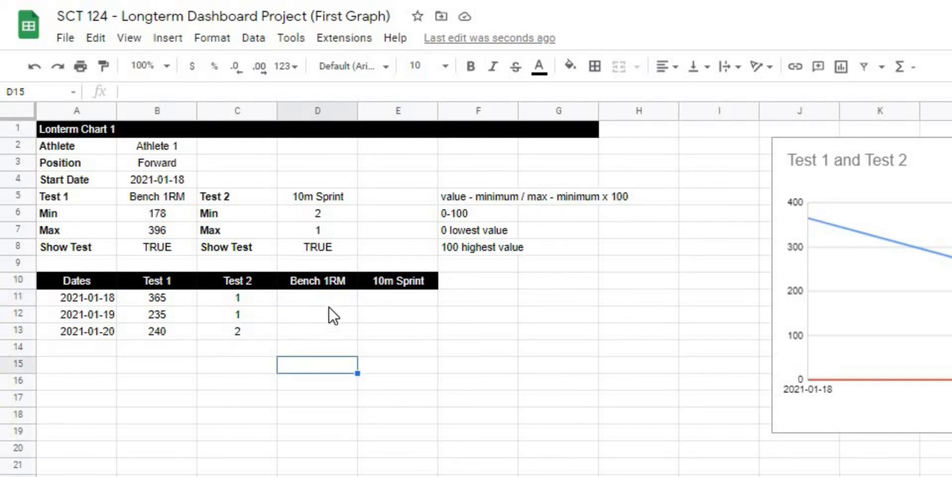
{"action": "left_click", "coordinate": [325, 298]}
{"action": "left_click", "coordinate": [216, 90]}
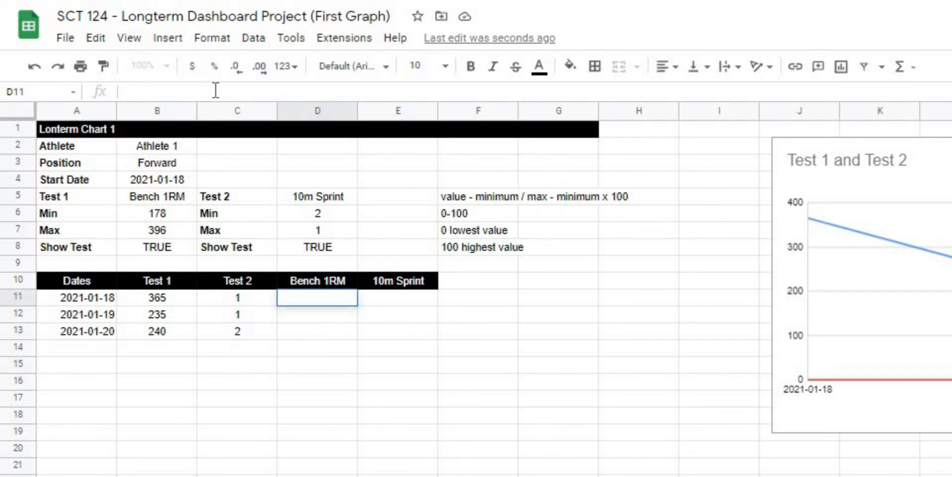
{"action": "type", "text": "=("}
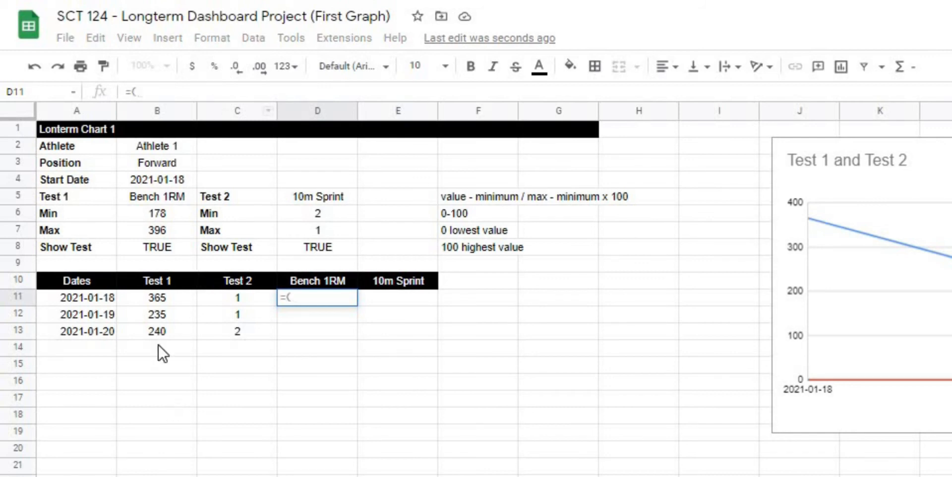
{"action": "left_click", "coordinate": [166, 301]}
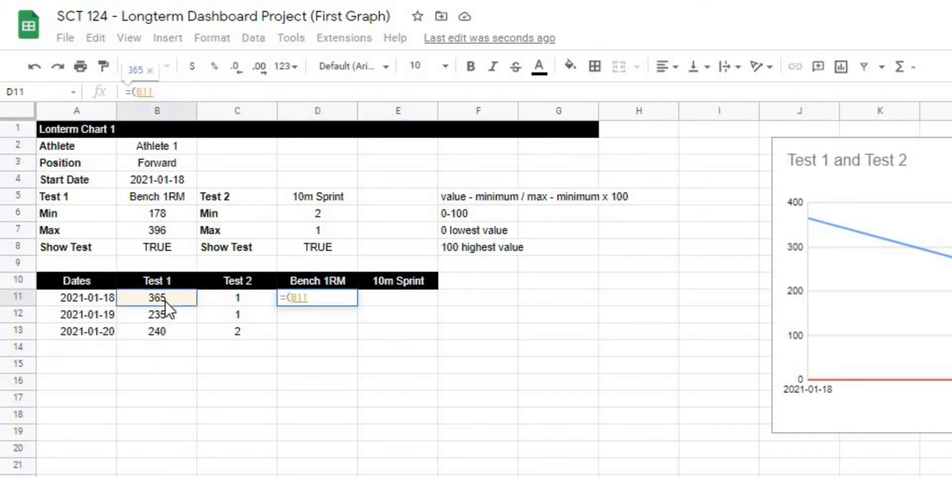
{"action": "type", "text": "-"}
{"action": "left_click", "coordinate": [170, 222]}
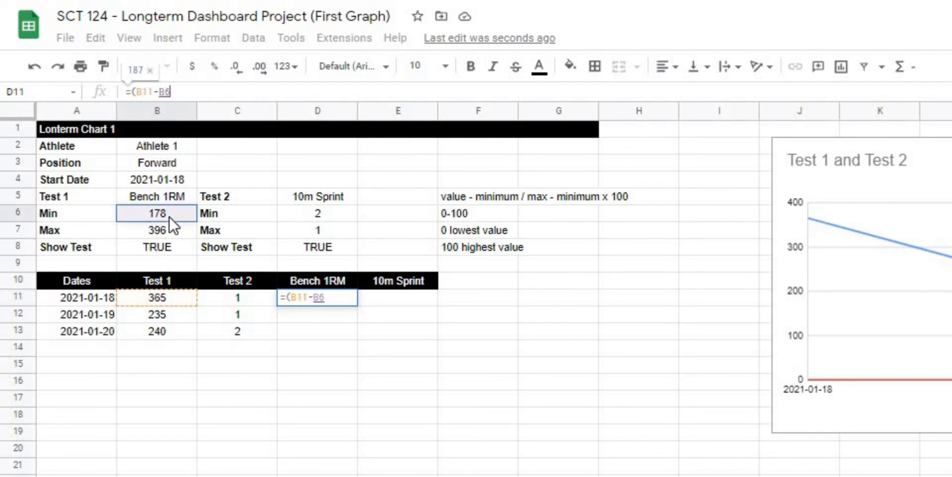
{"action": "type", "text": ")"}
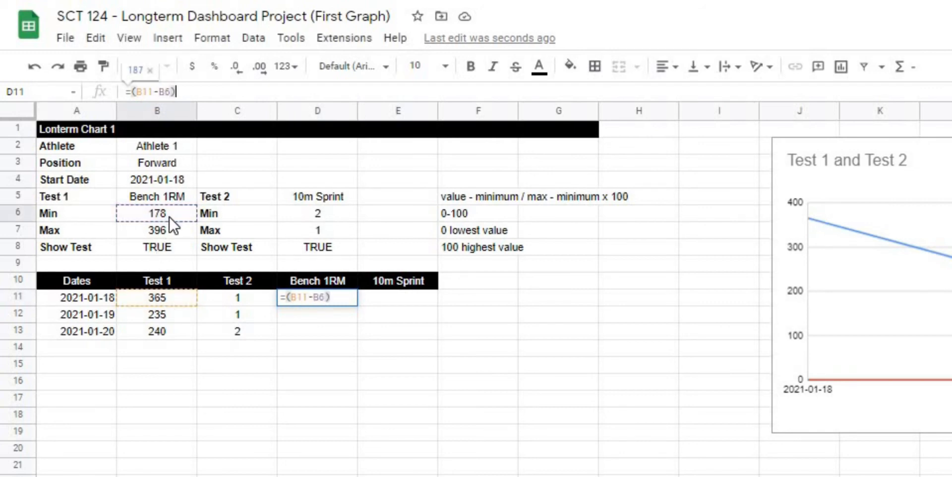
Extend the D11 formula to divide by the max-minus-min term (B7-B6) and append ^ 100.
{"action": "type", "text": "/"}
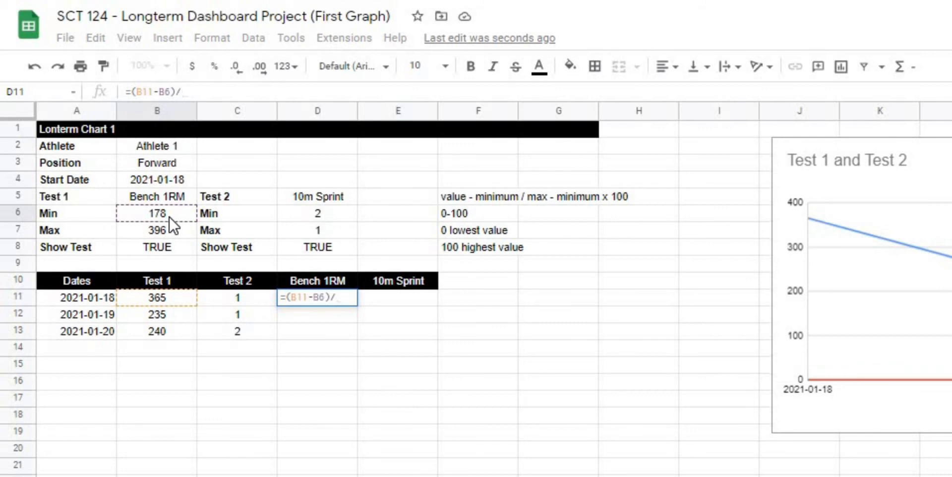
{"action": "type", "text": "("}
{"action": "left_click", "coordinate": [175, 230]}
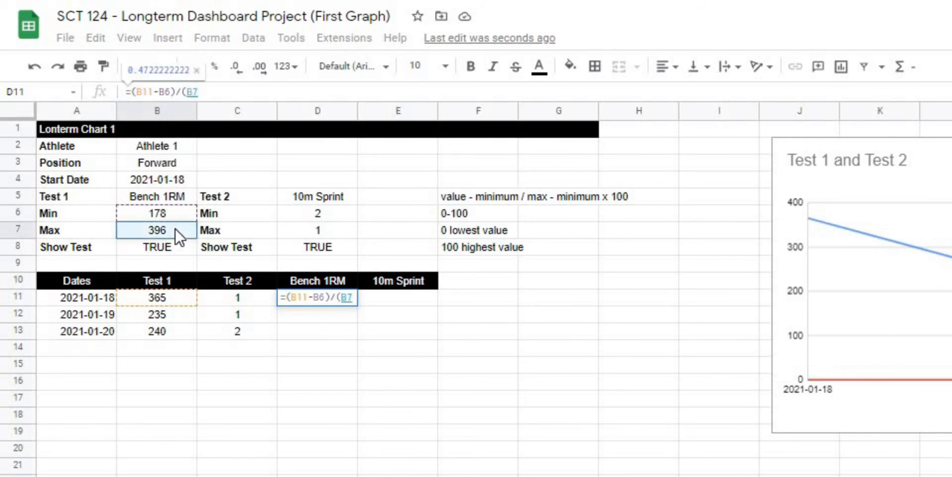
{"action": "type", "text": "-"}
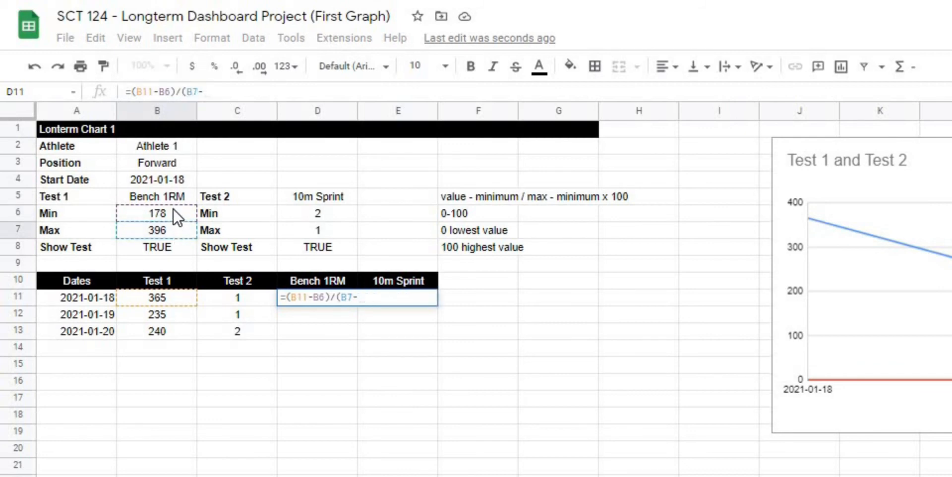
{"action": "left_click", "coordinate": [176, 216]}
{"action": "type", "text": ") &"}
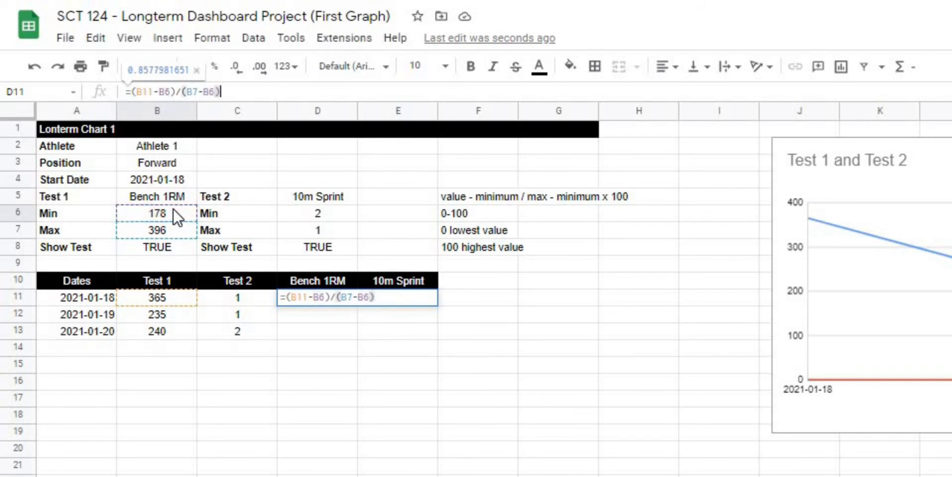
{"action": "key", "text": "BackSpace"}
{"action": "type", "text": "^ "}
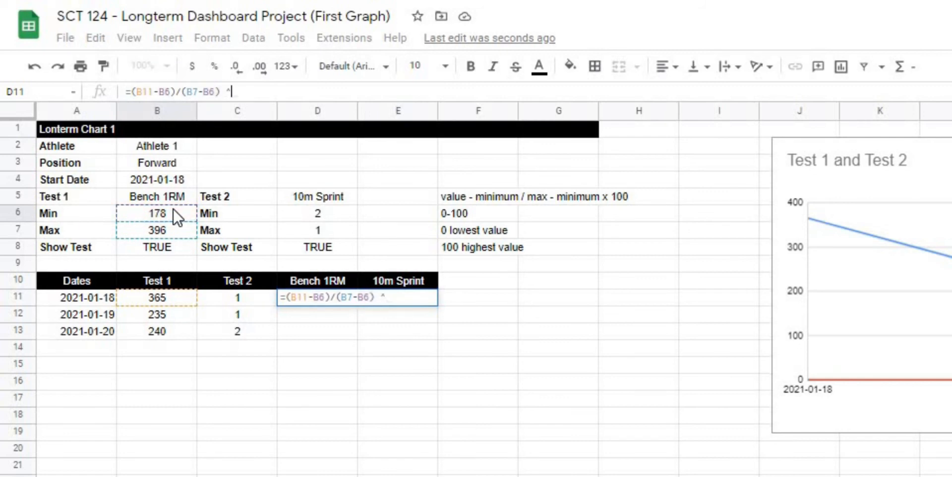
{"action": "type", "text": "100"}
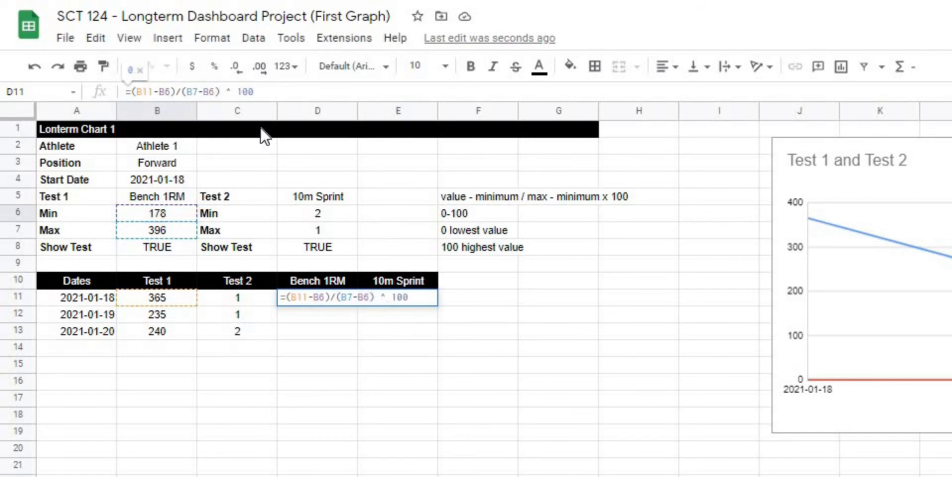
Wrap D11's division in outer parentheses and replace ^ with *, entering =((B11-B6)/(B7-B6)) * 100.
{"action": "left_click", "coordinate": [221, 92]}
{"action": "type", "text": ")"}
{"action": "left_click", "coordinate": [130, 92]}
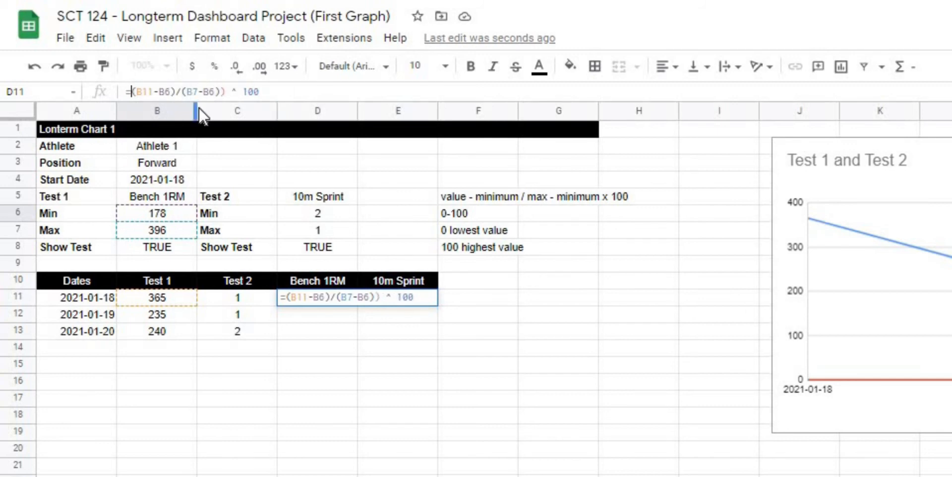
{"action": "type", "text": "("}
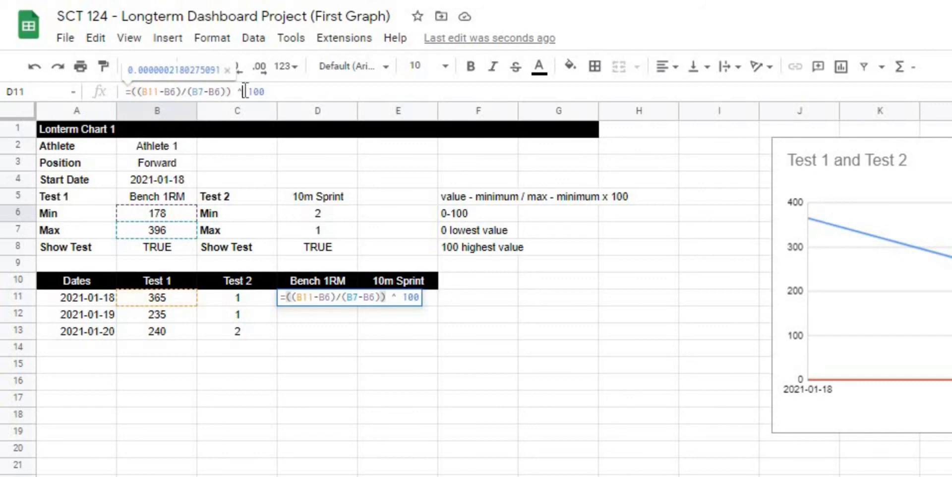
{"action": "key", "text": "BackSpace"}
{"action": "type", "text": "*"}
{"action": "key", "text": "Return"}
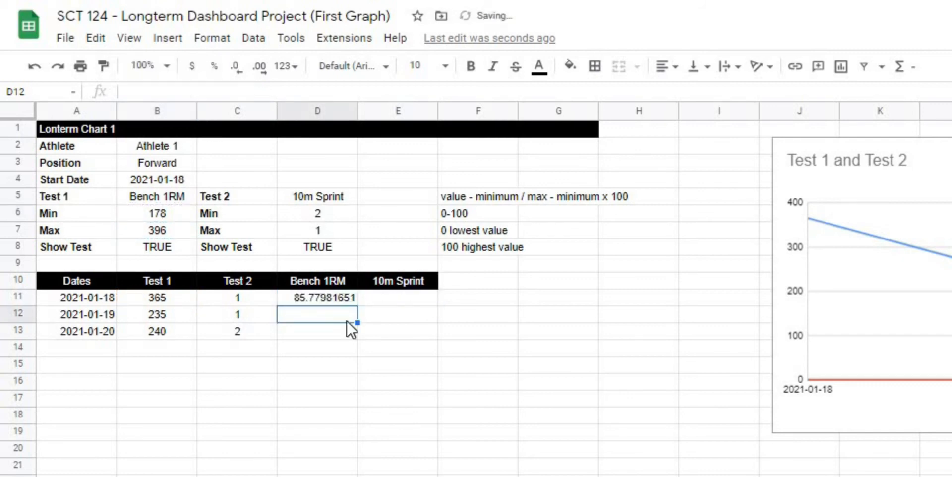
Lock the min and max references in D11's formula as absolute: =((B11-$B$6)/($B$7-$B$6)) * 100.
{"action": "left_click", "coordinate": [340, 302]}
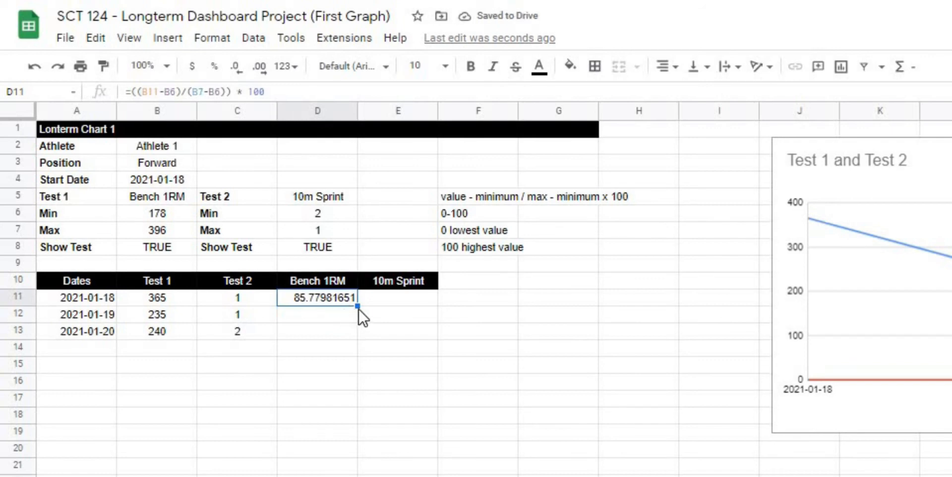
{"action": "left_click", "coordinate": [166, 91]}
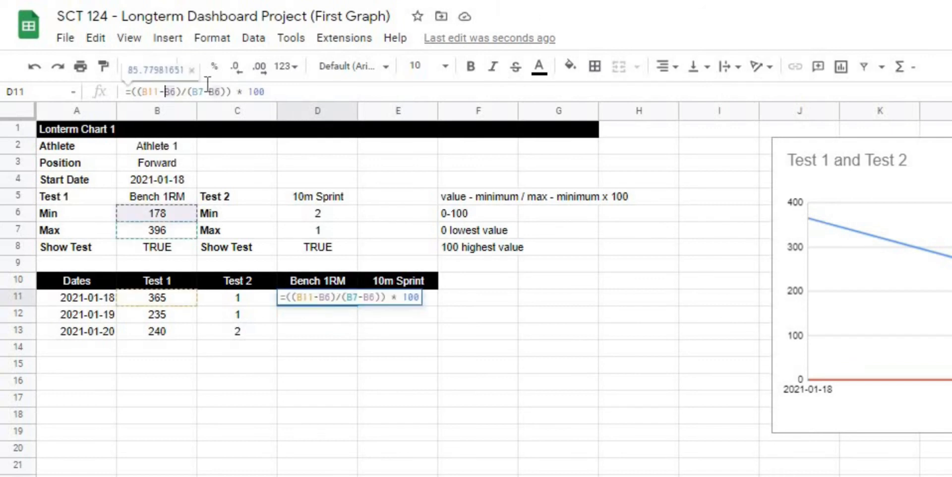
{"action": "key", "text": "F4"}
{"action": "left_click", "coordinate": [204, 89]}
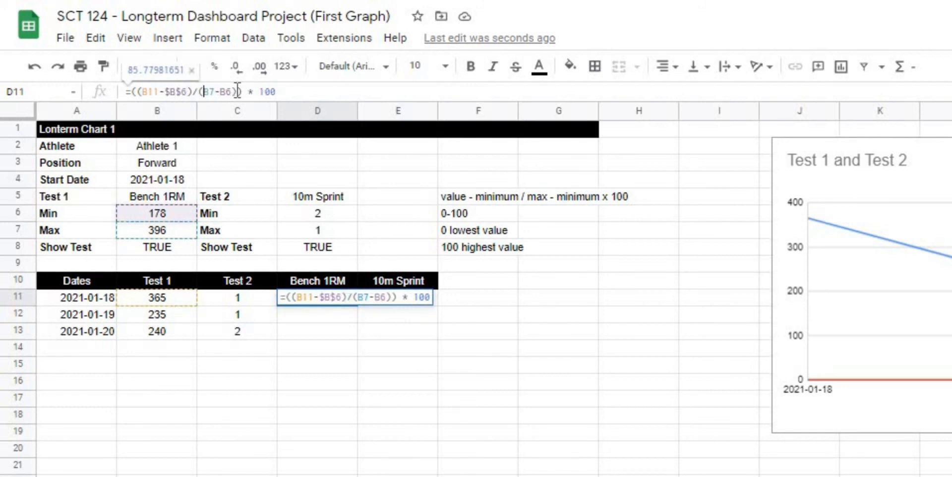
{"action": "key", "text": "F4"}
{"action": "left_click", "coordinate": [245, 91]}
{"action": "key", "text": "F4"}
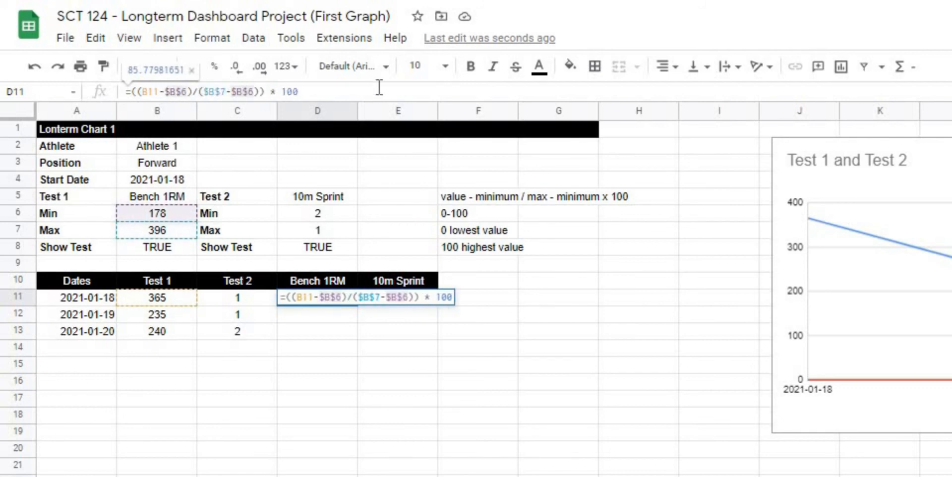
{"action": "key", "text": "Return"}
Fill the scaling formula from D11 down through D13.
{"action": "key", "text": "Up"}
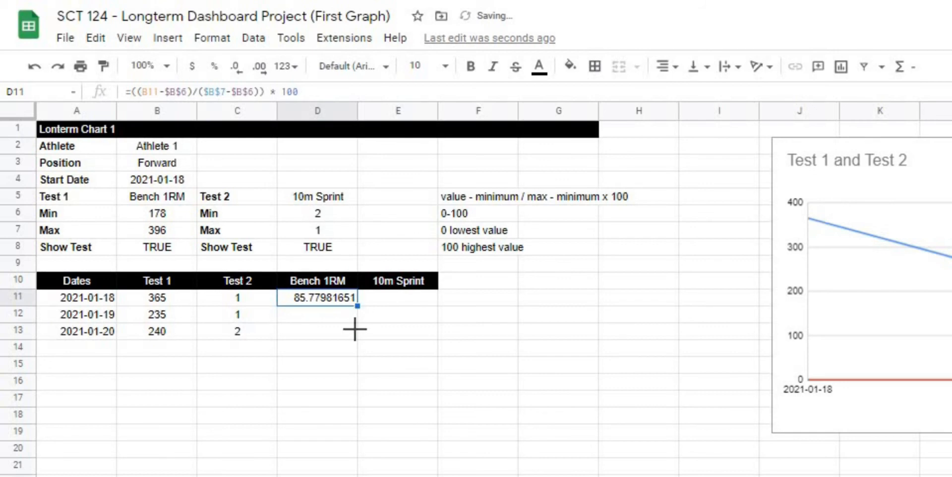
{"action": "left_click_drag", "start_coordinate": [355, 329], "coordinate": [356, 333]}
{"action": "left_click", "coordinate": [364, 456]}
{"action": "left_click", "coordinate": [377, 340]}
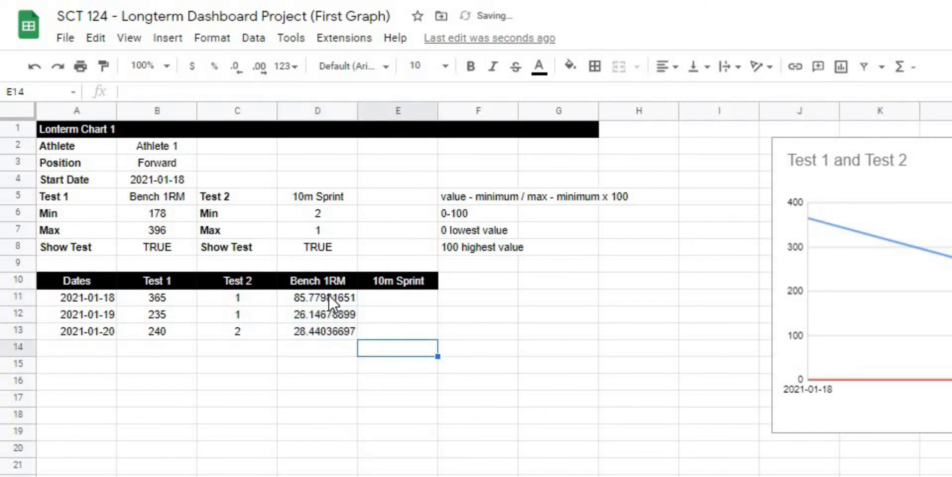
Copy the D11 formula without its equals sign and store it as plain text in G11.
{"action": "left_click", "coordinate": [329, 295]}
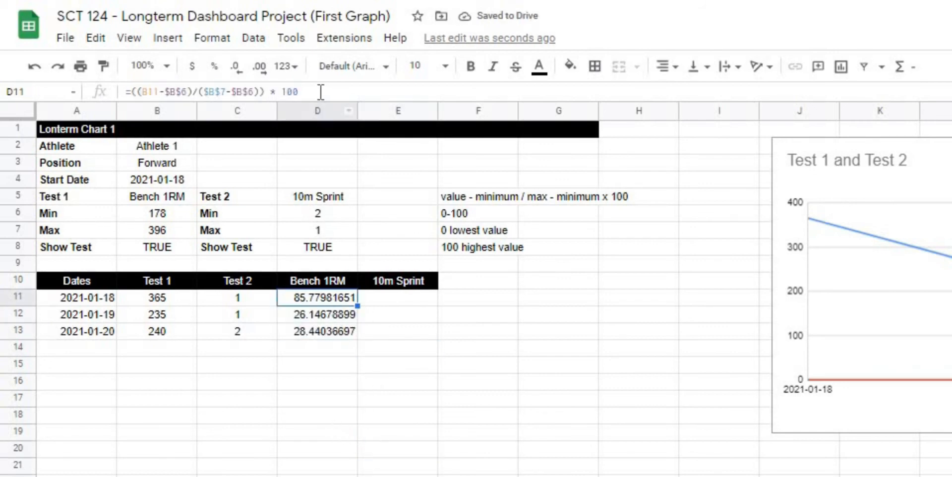
{"action": "left_click_drag", "start_coordinate": [321, 91], "coordinate": [139, 95]}
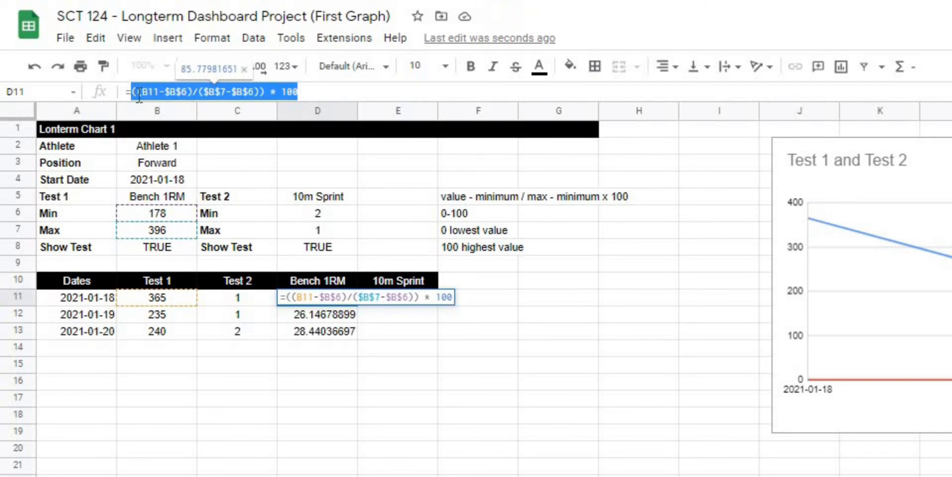
{"action": "key", "text": "ctrl+c"}
{"action": "key", "text": "Escape"}
{"action": "left_click", "coordinate": [526, 297]}
{"action": "left_click", "coordinate": [496, 94]}
{"action": "key", "text": "ctrl+v"}
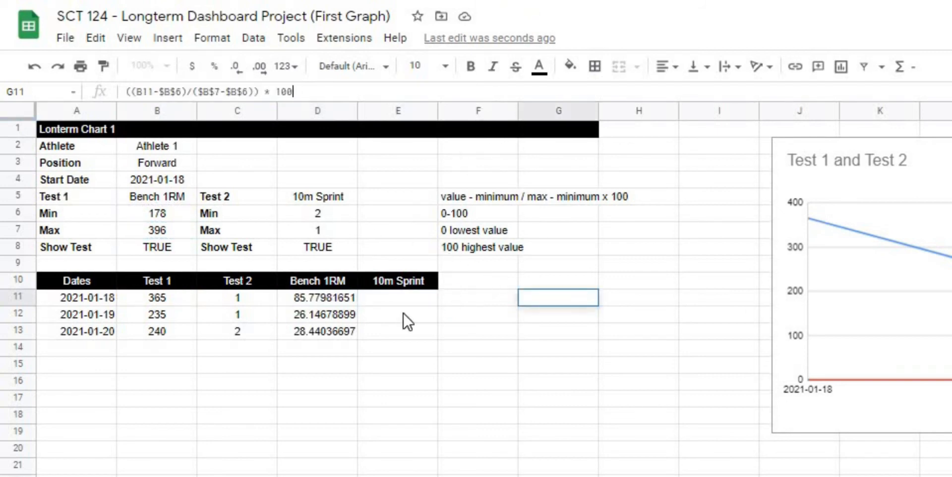
{"action": "left_click", "coordinate": [408, 323]}
Clear the Bench 1RM formulas from D11:D13.
{"action": "left_click_drag", "start_coordinate": [350, 299], "coordinate": [350, 342]}
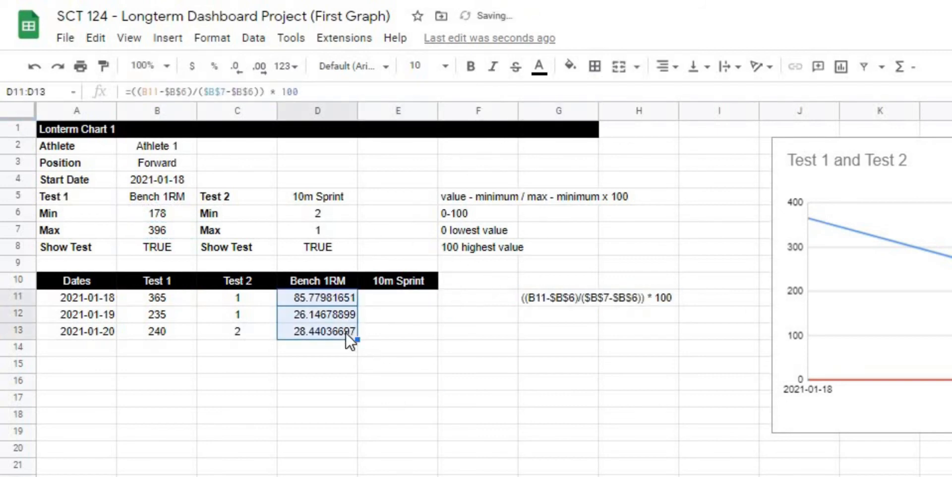
{"action": "key", "text": "Delete"}
{"action": "left_click", "coordinate": [421, 353]}
{"action": "left_click", "coordinate": [322, 286]}
{"action": "left_click", "coordinate": [320, 299]}
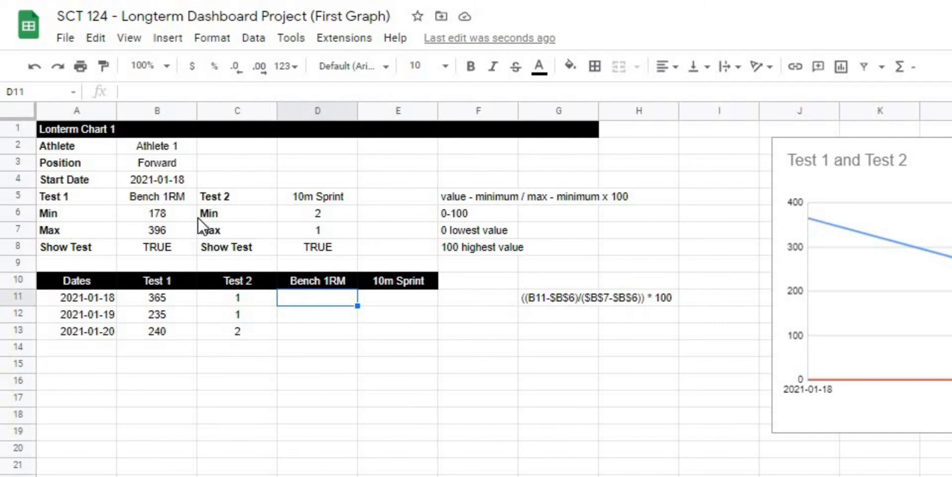
{"action": "left_click", "coordinate": [367, 318]}
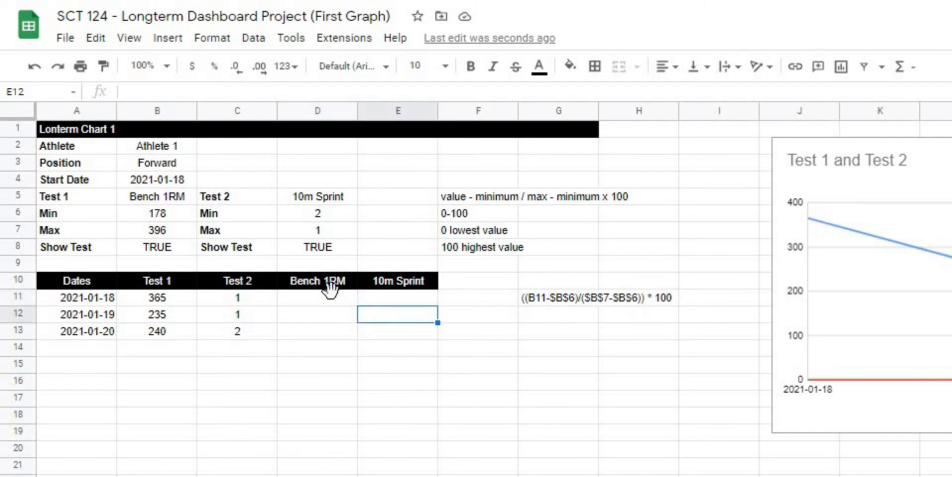
{"action": "left_click", "coordinate": [327, 297]}
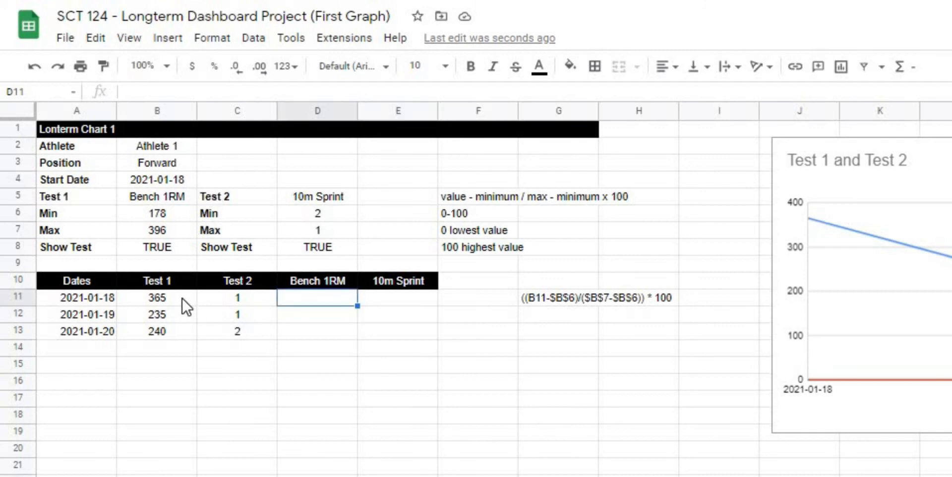
Begin D11's formula with an IF that checks whether Test 1's Show Test setting is on: =if(B8=true,.
{"action": "left_click", "coordinate": [342, 351]}
{"action": "left_click", "coordinate": [321, 301]}
{"action": "left_click", "coordinate": [152, 88]}
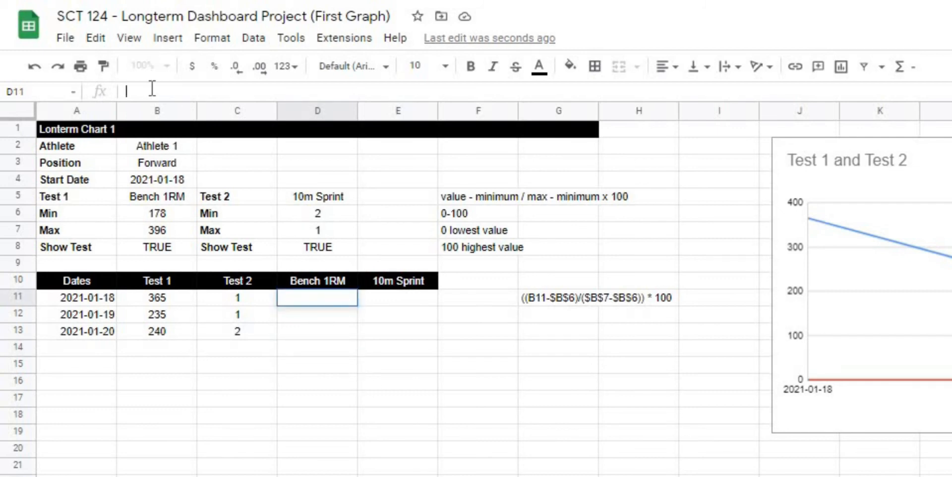
{"action": "type", "text": "="}
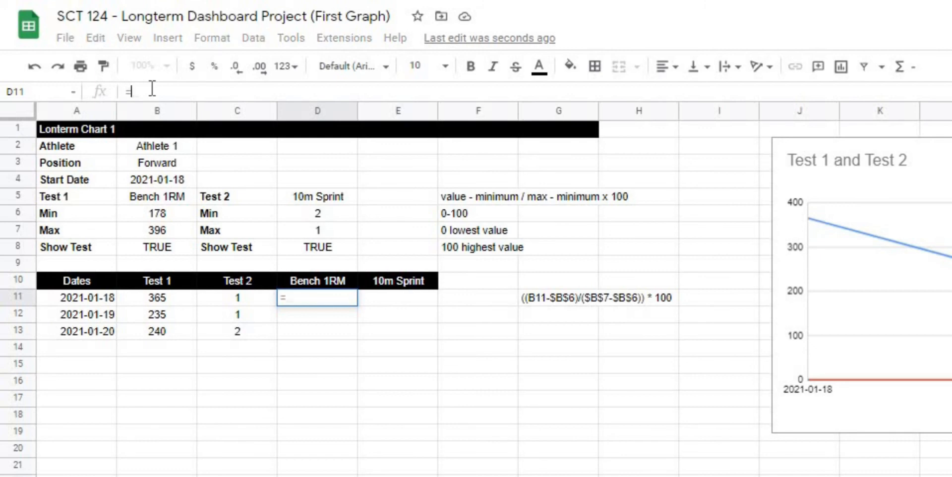
{"action": "type", "text": "if("}
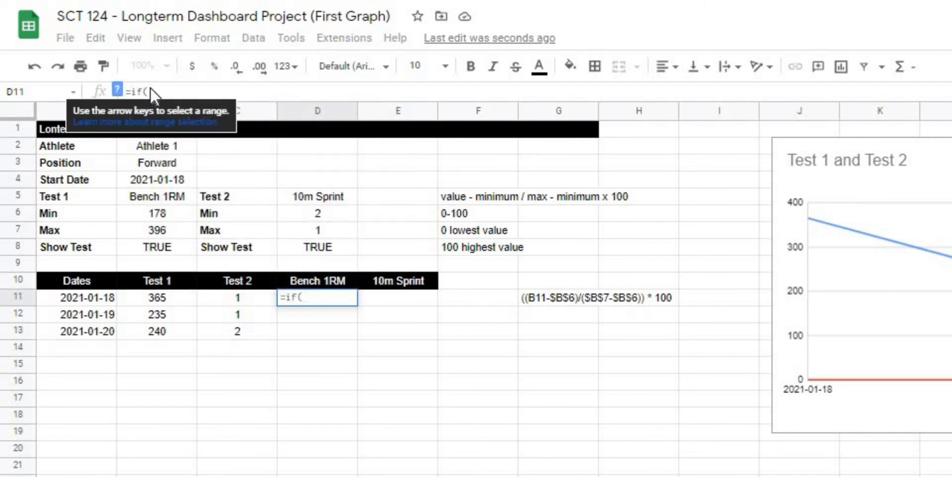
{"action": "type", "text": "c8="}
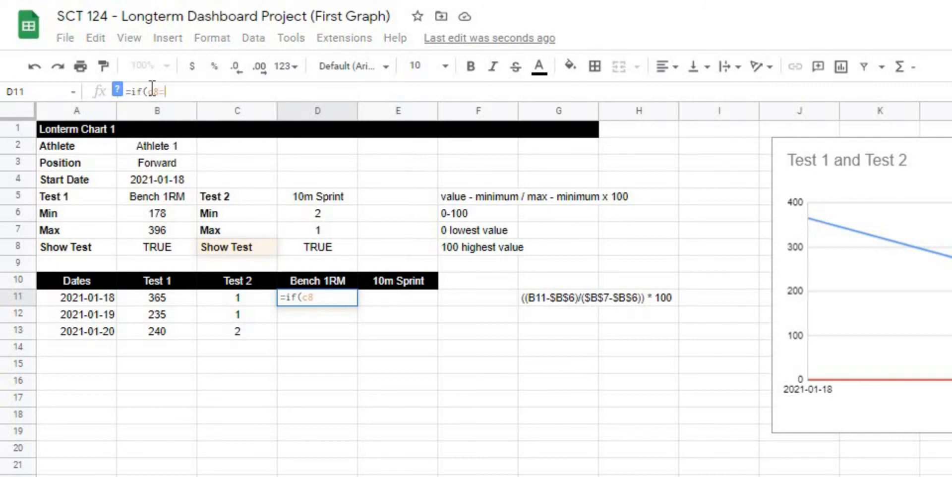
{"action": "type", "text": "6"}
{"action": "type", "text": "true"}
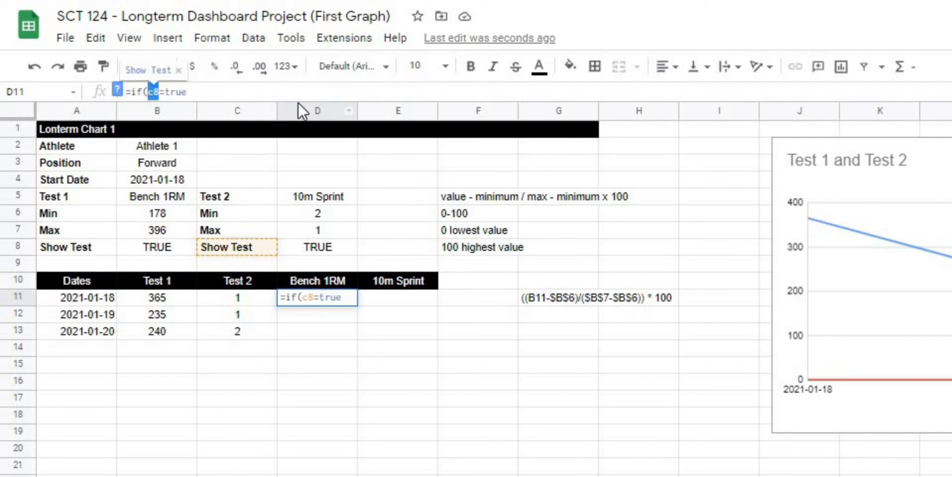
{"action": "type", "text": "B8"}
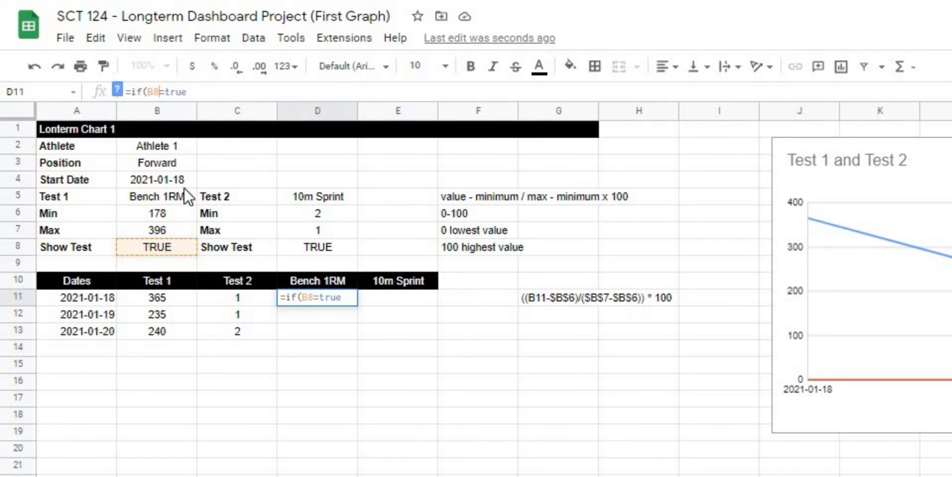
{"action": "left_click", "coordinate": [203, 91]}
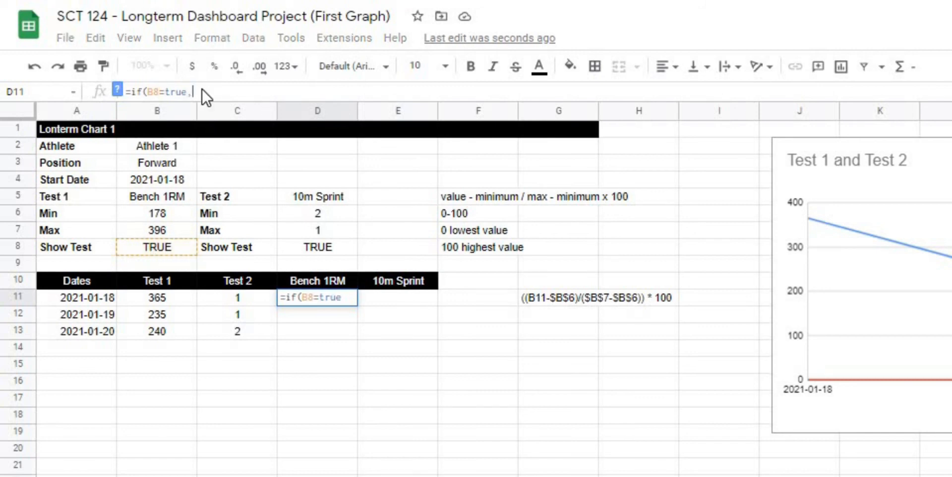
{"action": "type", "text": ","}
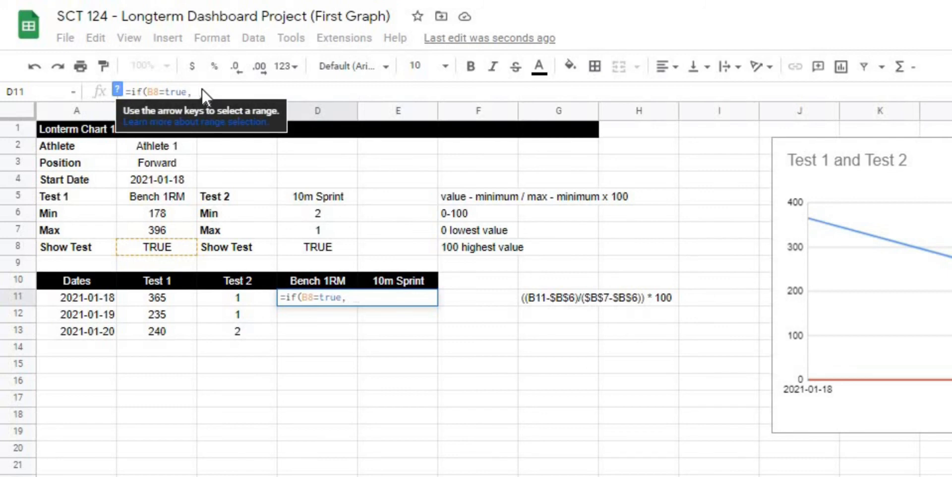
Add an array formula with a nested IF for non-empty Test 1 values to D11: arrayformula(if(B11:B <> "",.
{"action": "type", "text": "arrayf"}
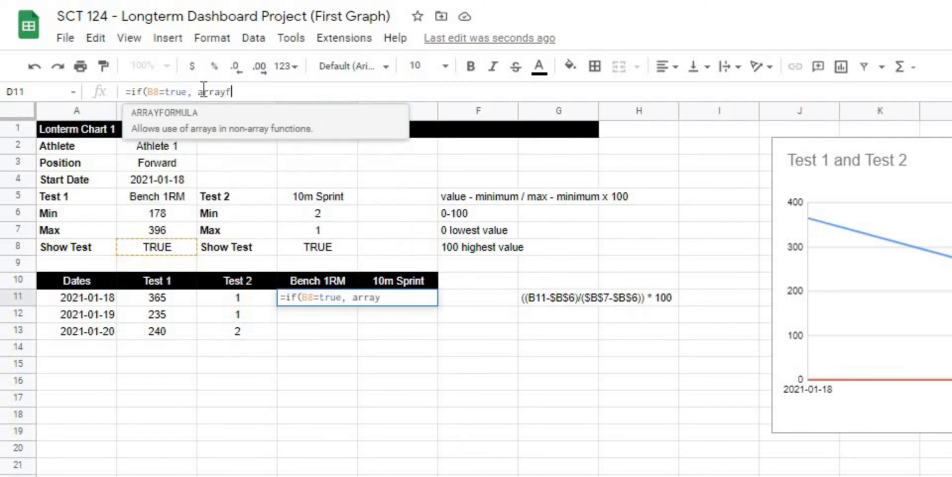
{"action": "type", "text": "ormula("}
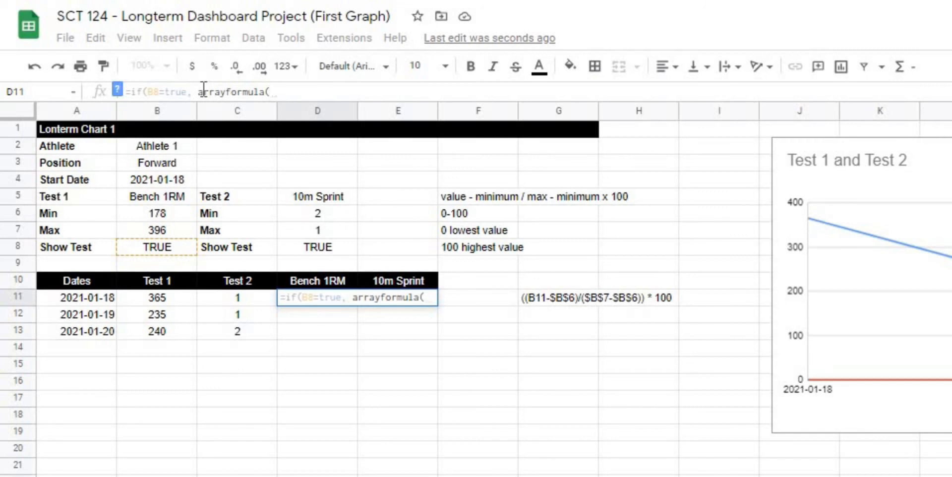
{"action": "type", "text": "if("}
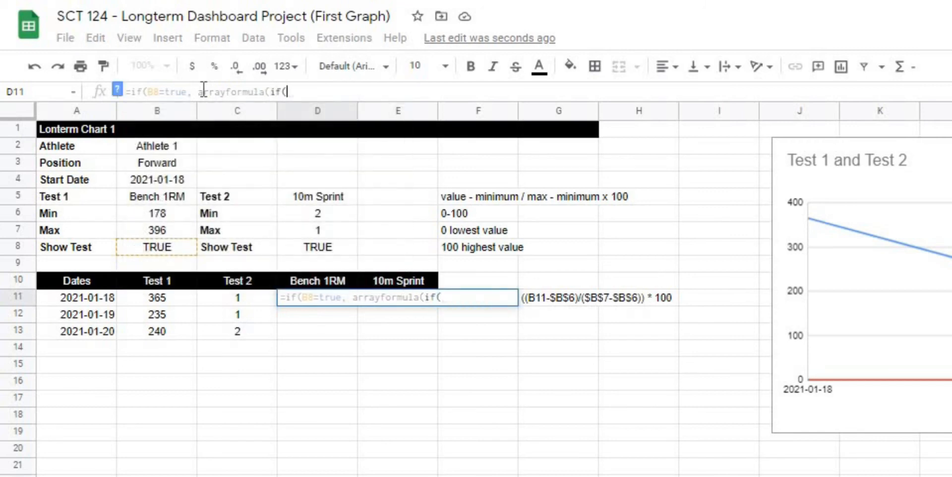
{"action": "left_click", "coordinate": [186, 298]}
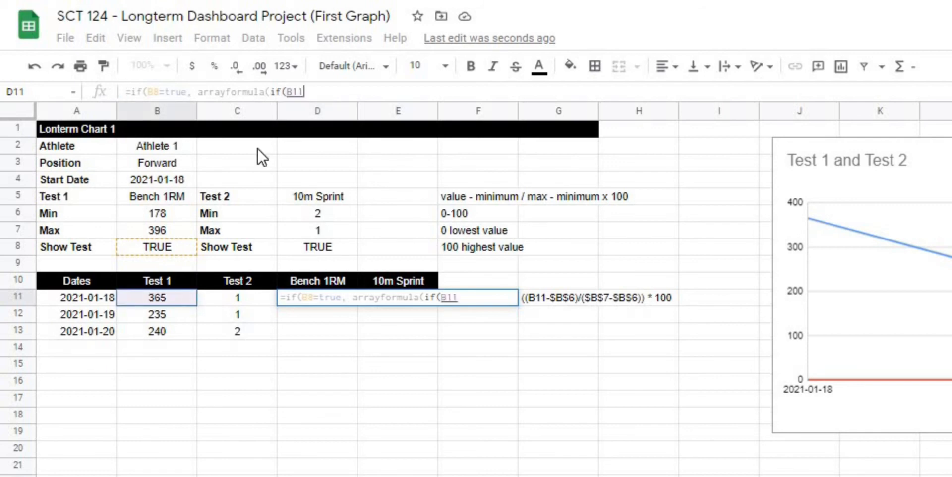
{"action": "type", "text": ":"}
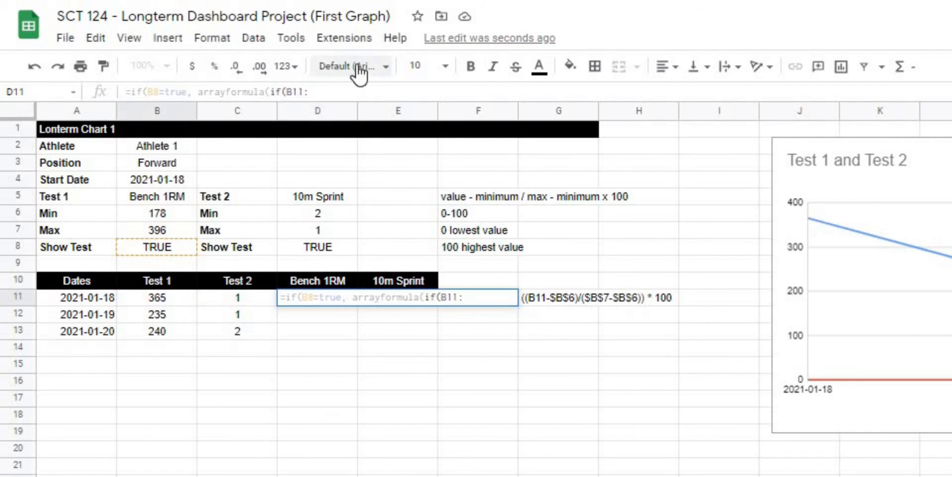
{"action": "type", "text": "B"}
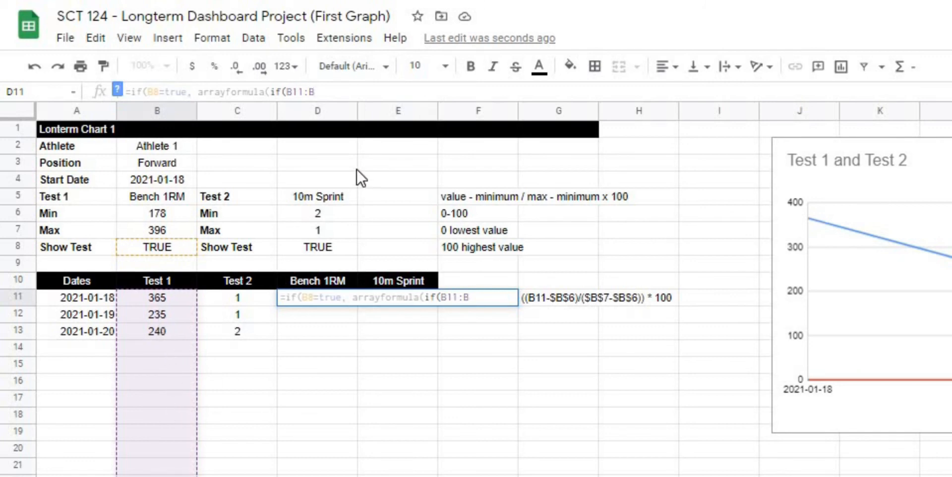
{"action": "type", "text": "<> \"\""}
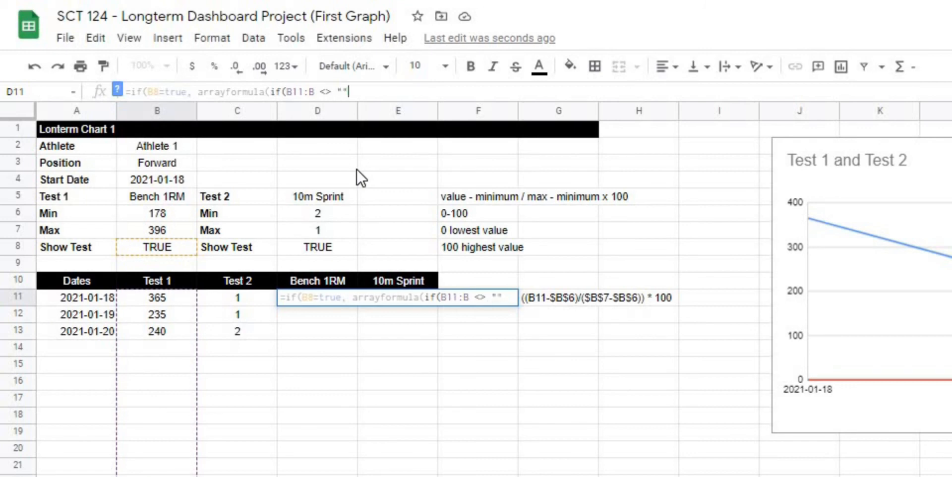
{"action": "type", "text": ", "}
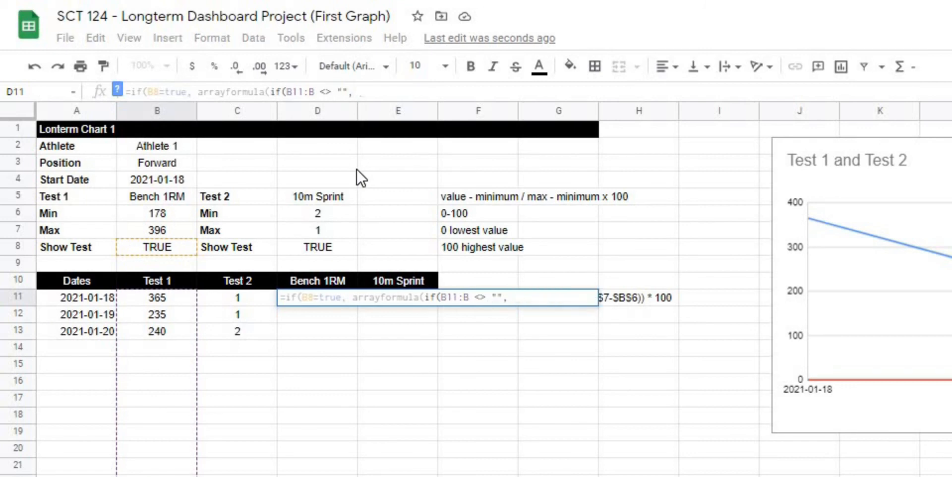
Continue D11's formula with an inner array formula subtracting the absolute minimum from the Test 1 values: arrayformula((B11:B - $B$6).
{"action": "type", "text": "arrayfor"}
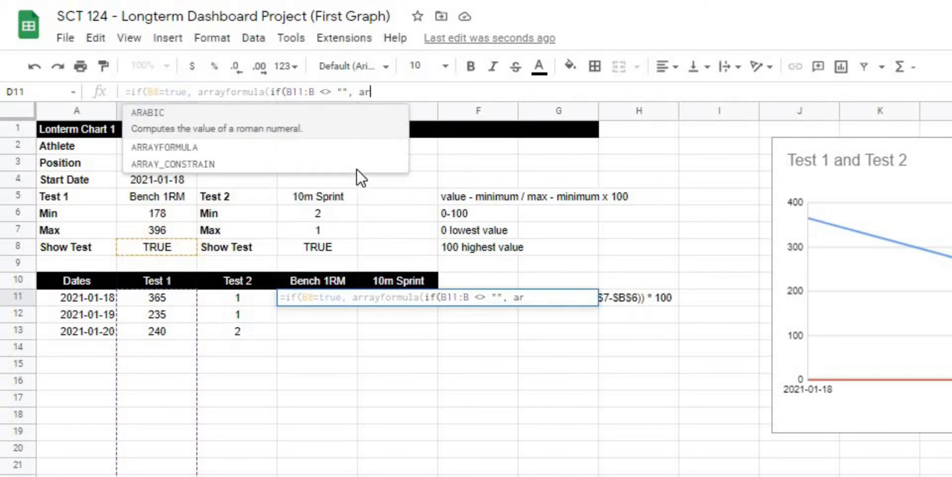
{"action": "type", "text": "mula("}
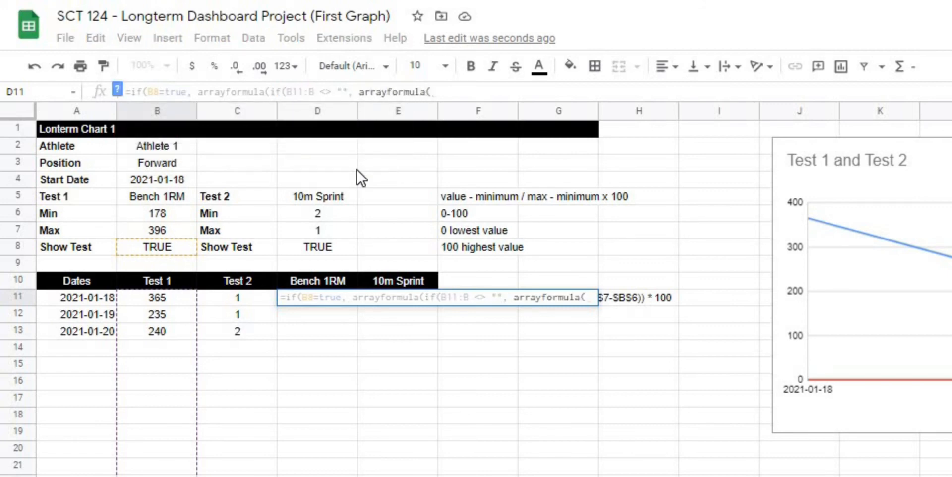
{"action": "type", "text": "("}
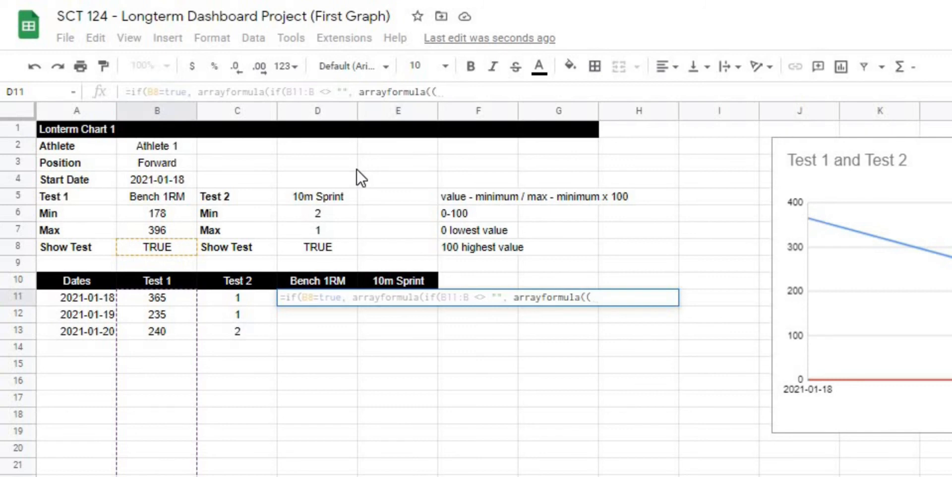
{"action": "type", "text": "B"}
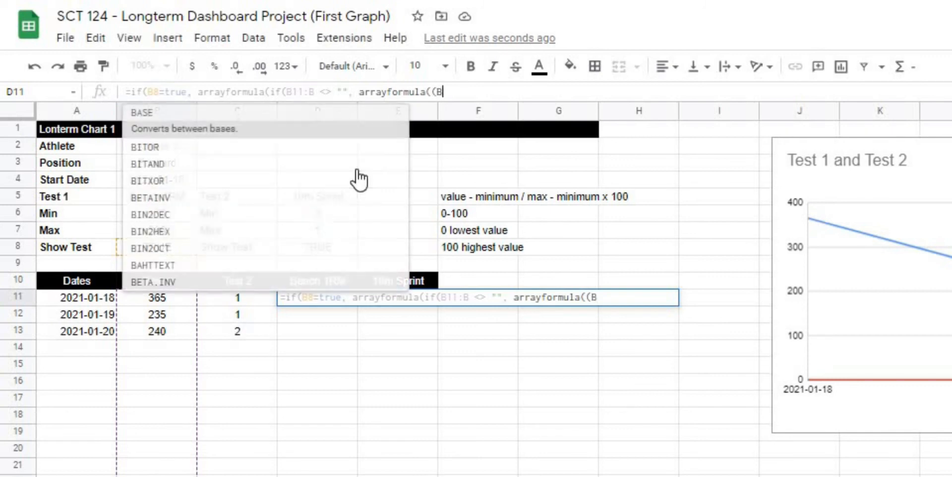
{"action": "type", "text": "11:B "}
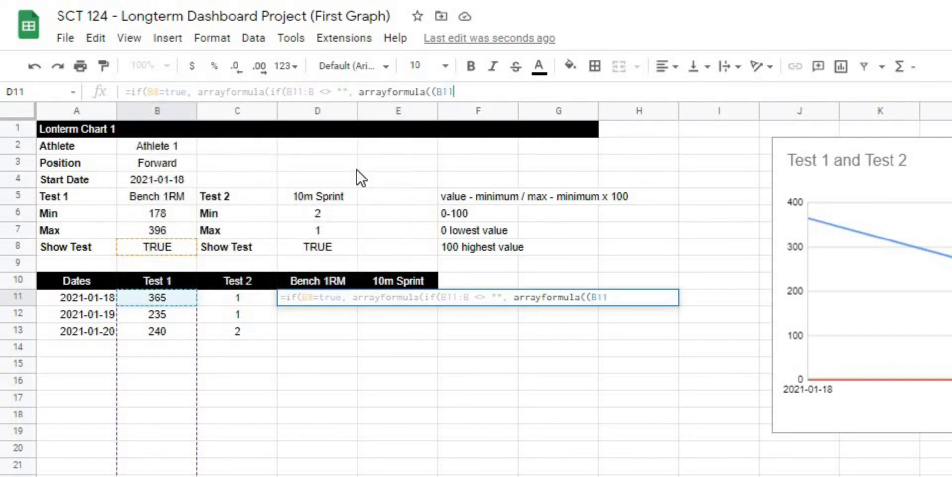
{"action": "type", "text": "-"}
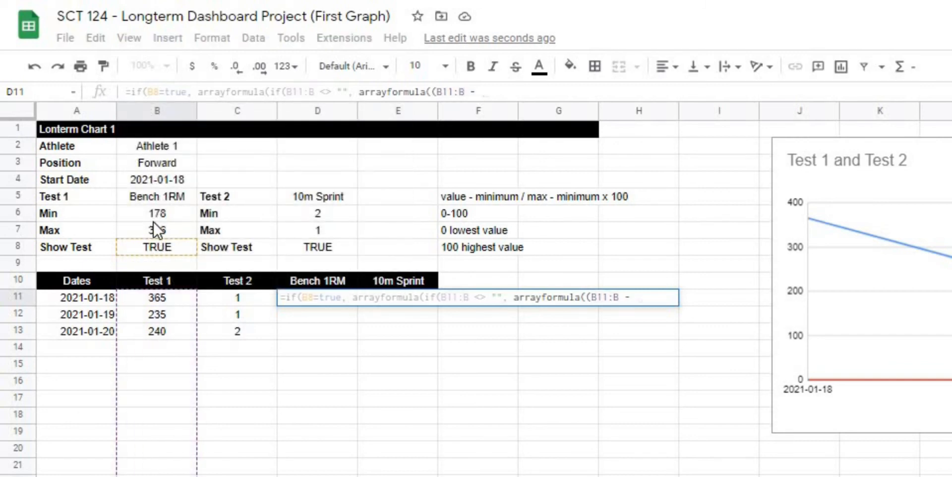
{"action": "left_click", "coordinate": [165, 220]}
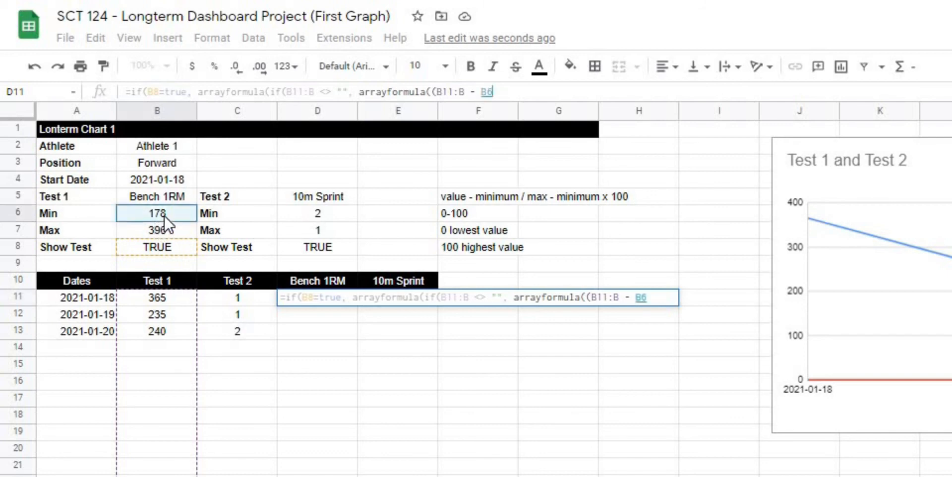
{"action": "key", "text": "F4"}
{"action": "type", "text": ")"}
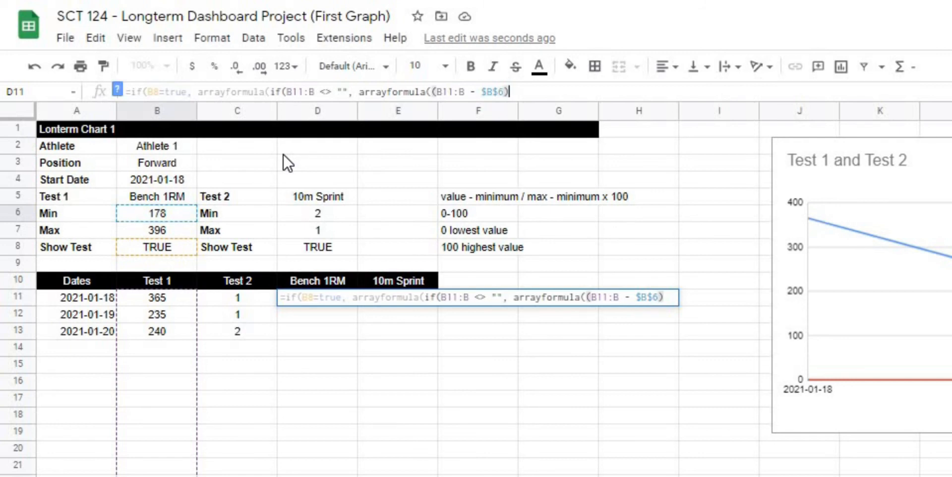
Divide by the max-minus-min range with absolute references in D11's formula: / ($B$7-$B$6)).
{"action": "type", "text": " / "}
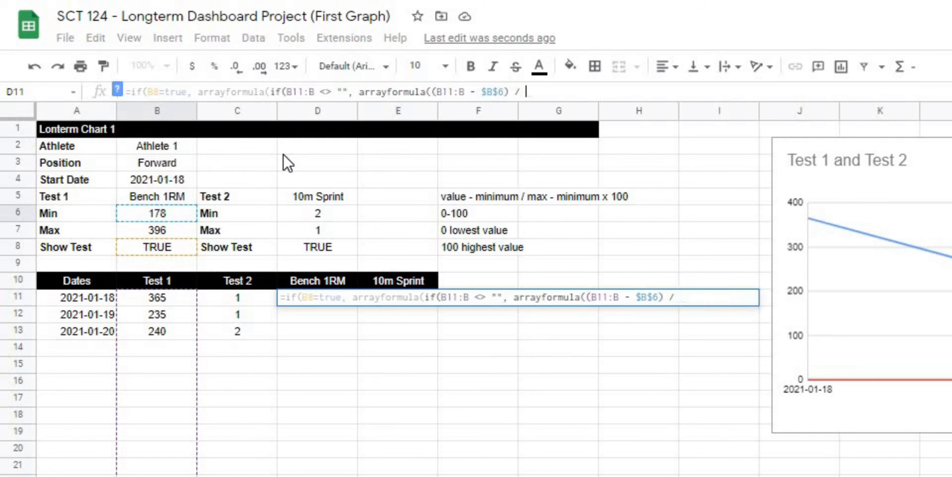
{"action": "type", "text": "("}
{"action": "left_click", "coordinate": [161, 231]}
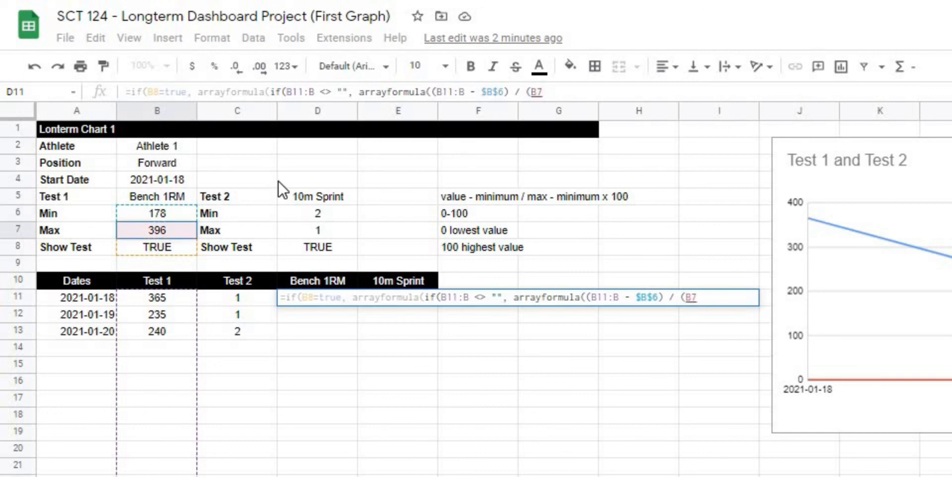
{"action": "key", "text": "F4"}
{"action": "type", "text": "-"}
{"action": "left_click", "coordinate": [138, 215]}
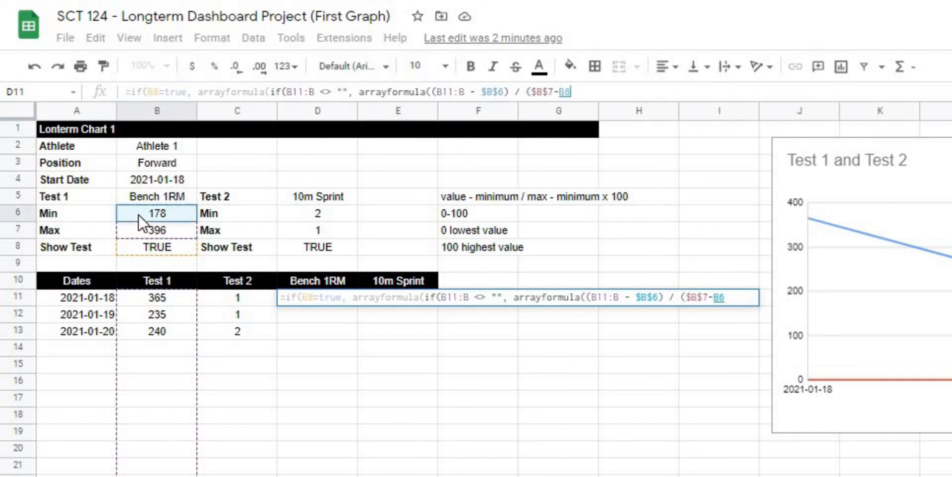
{"action": "key", "text": "F4"}
{"action": "type", "text": ")"}
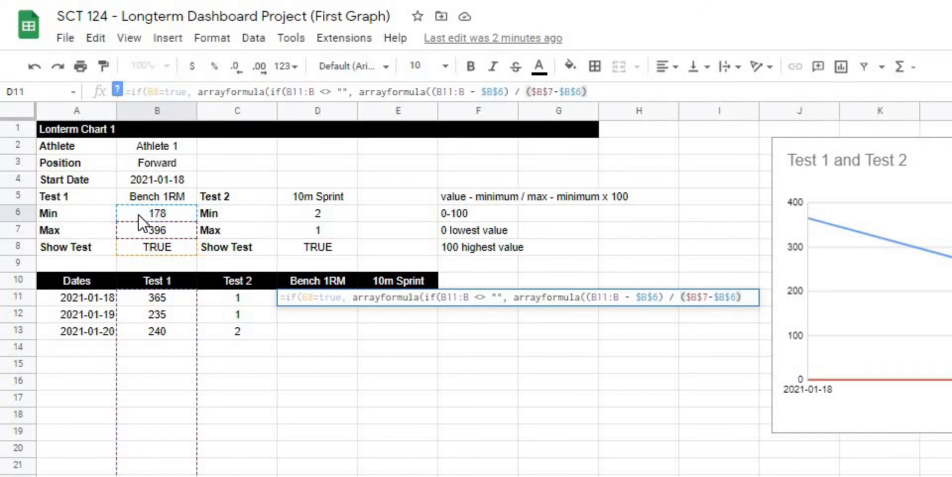
{"action": "type", "text": ")"}
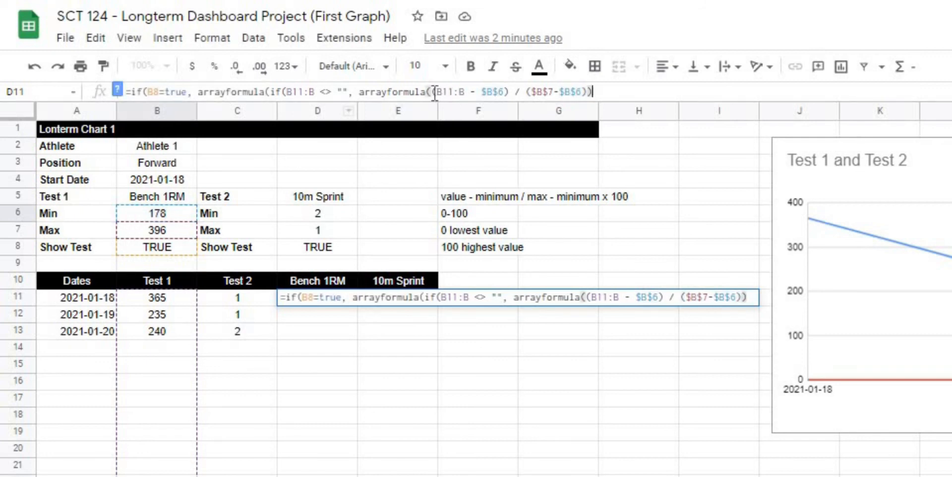
Wrap the division in D11's formula in an extra pair of parentheses and multiply it by 100, closing the inner array formula.
{"action": "left_click", "coordinate": [434, 93]}
{"action": "type", "text": "("}
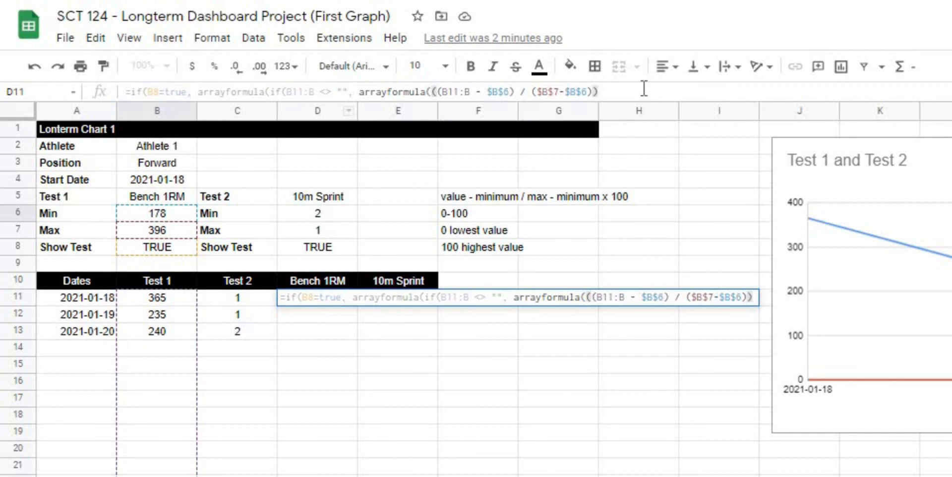
{"action": "left_click", "coordinate": [644, 90]}
{"action": "type", "text": "*10"}
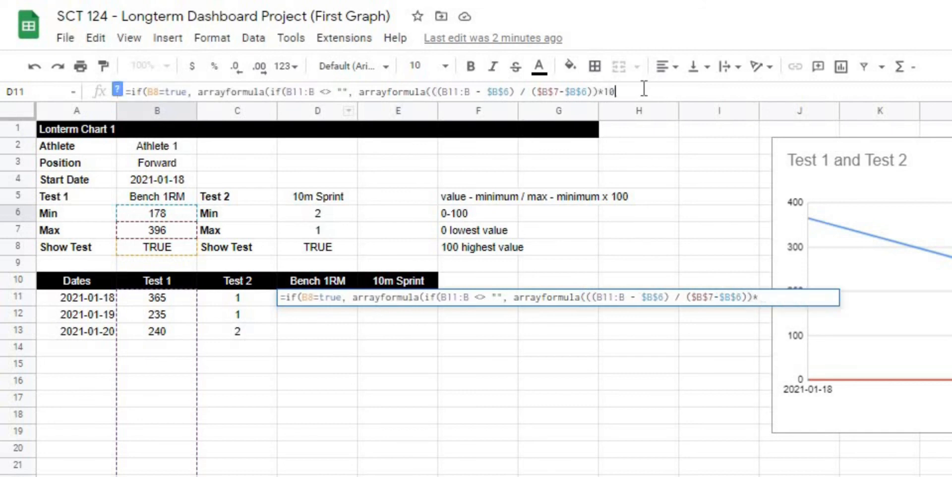
{"action": "type", "text": "0)"}
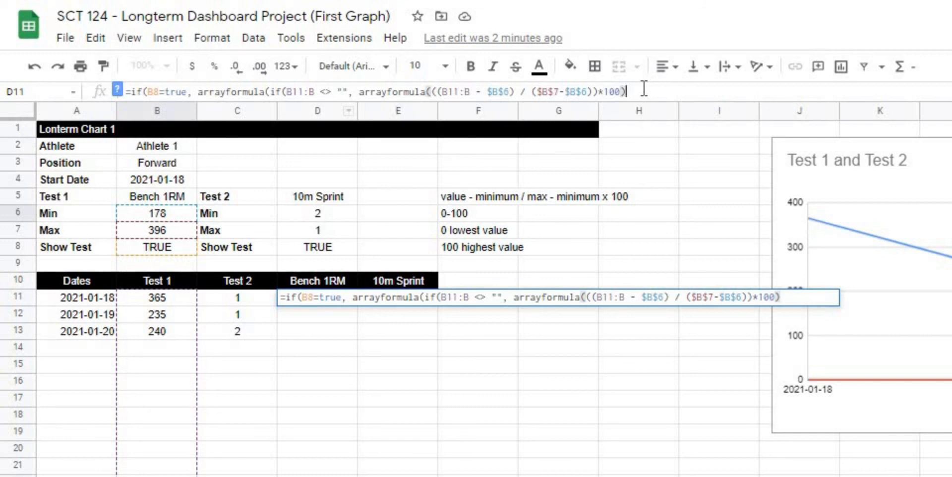
Complete D11's formula with an empty string "" for blank Test 1 rows, close all remaining parentheses and enter it.
{"action": "type", "text": ","}
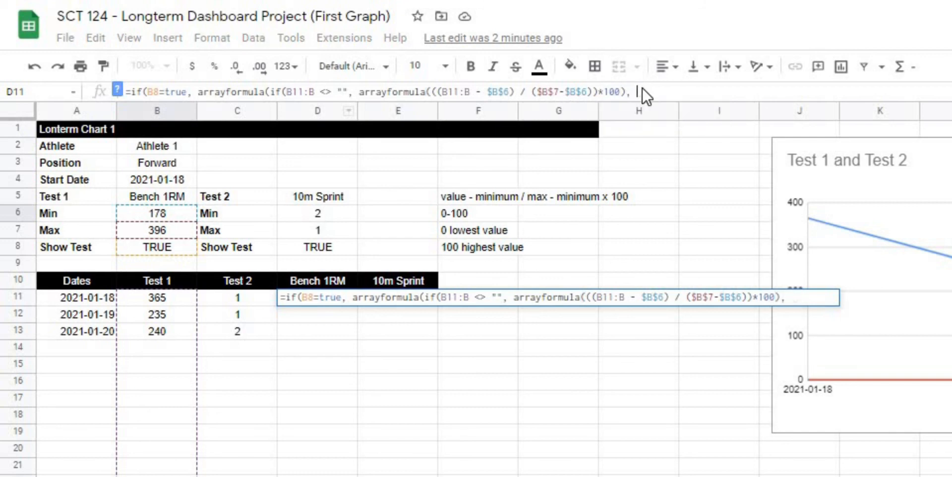
{"action": "type", "text": " \"\")"}
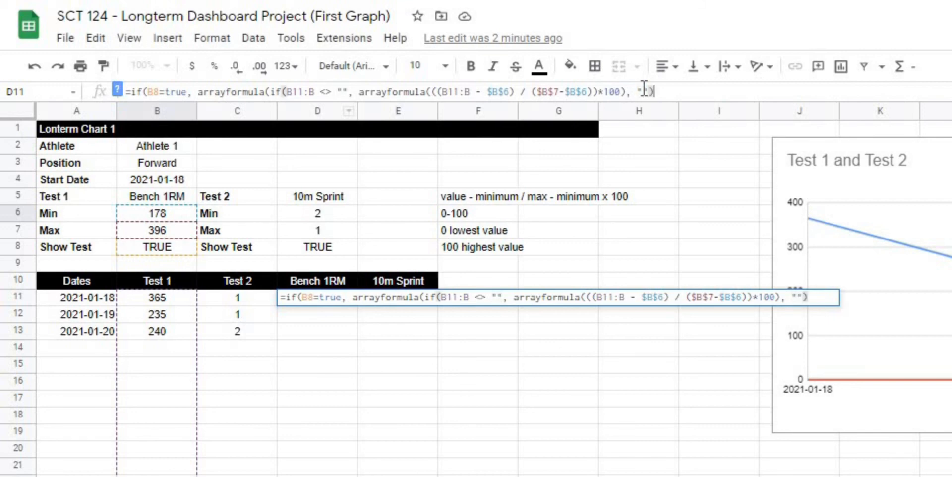
{"action": "type", "text": "))"}
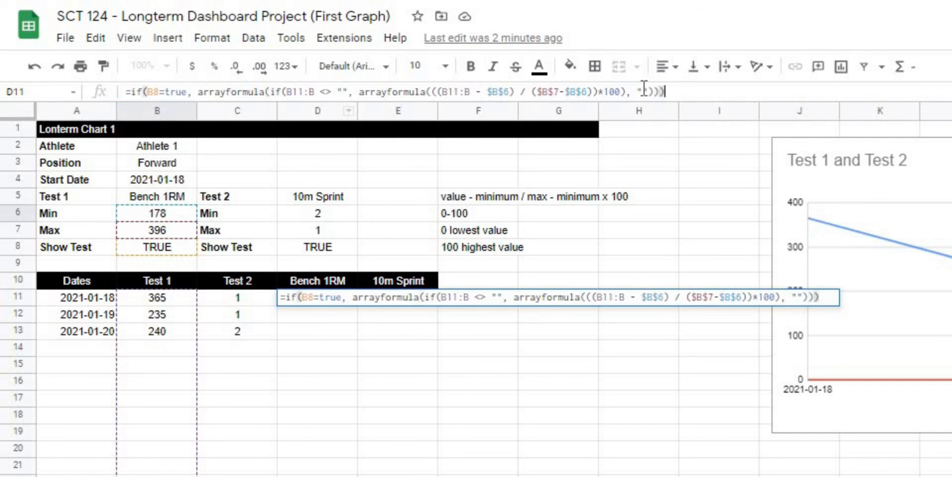
{"action": "key", "text": "Return"}
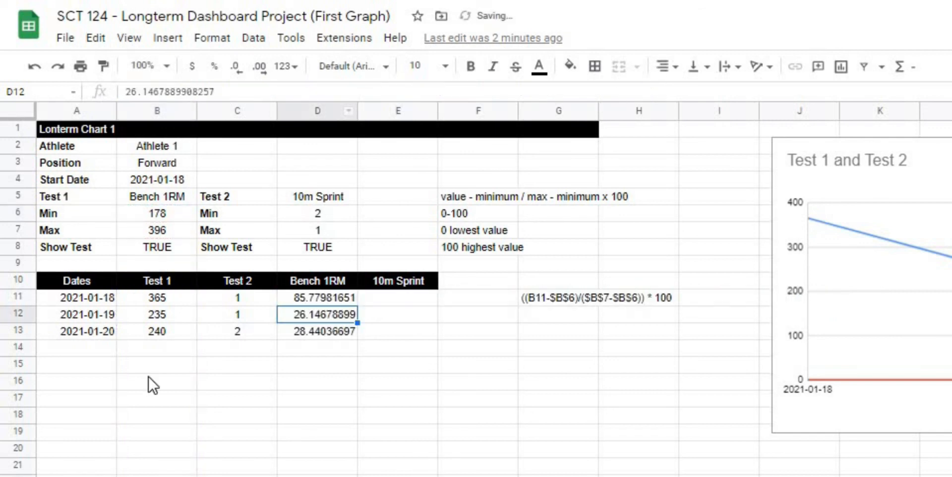
Examine the scaled Bench 1RM values in D11:D13 and review each part of D11's formula, from the B8=true condition to the scaling calculation.
{"action": "left_click", "coordinate": [368, 414]}
{"action": "left_click", "coordinate": [320, 300]}
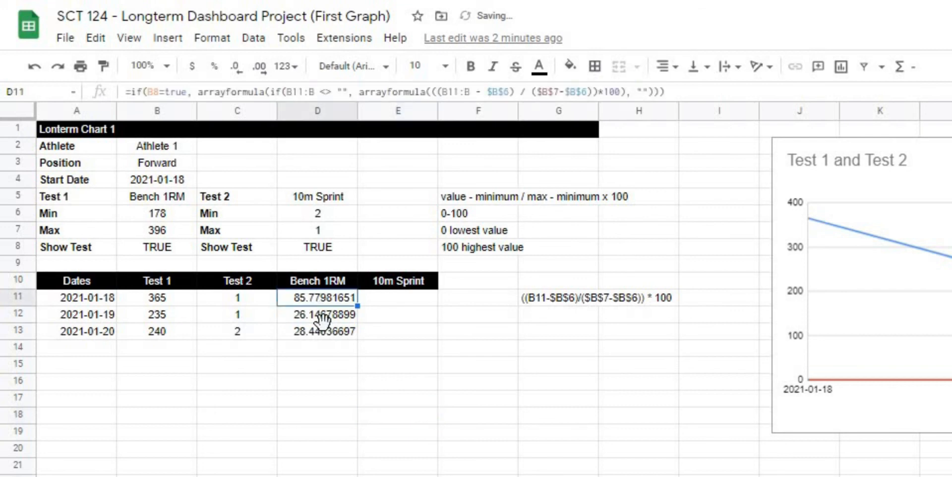
{"action": "left_click", "coordinate": [323, 317]}
{"action": "left_click", "coordinate": [324, 334]}
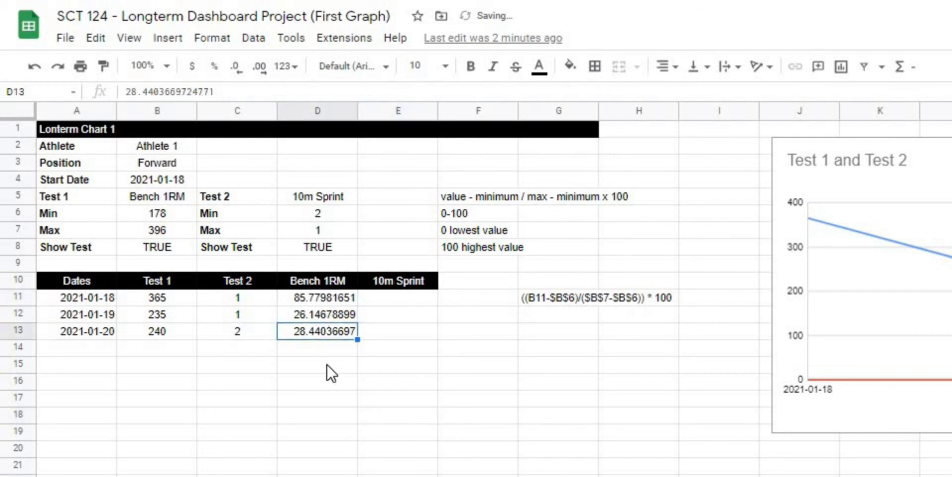
{"action": "left_click", "coordinate": [350, 304]}
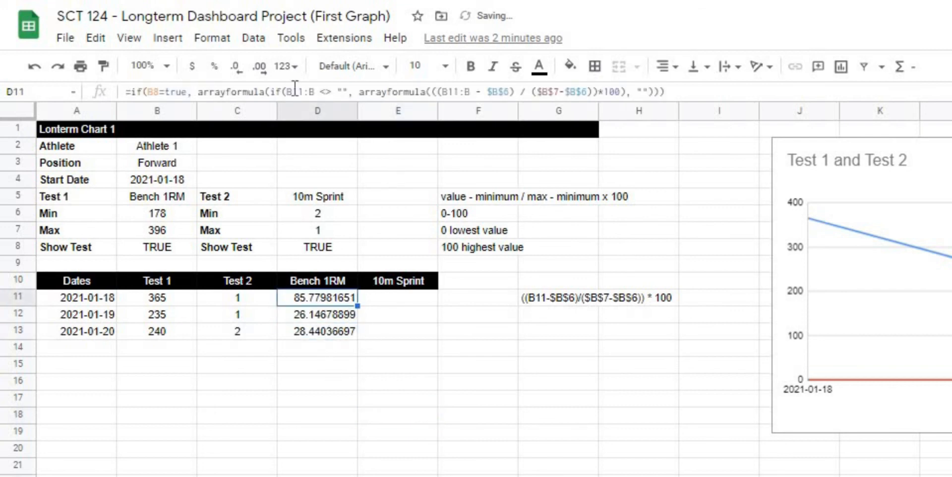
{"action": "left_click", "coordinate": [192, 92]}
{"action": "left_click_drag", "start_coordinate": [187, 92], "coordinate": [148, 92]}
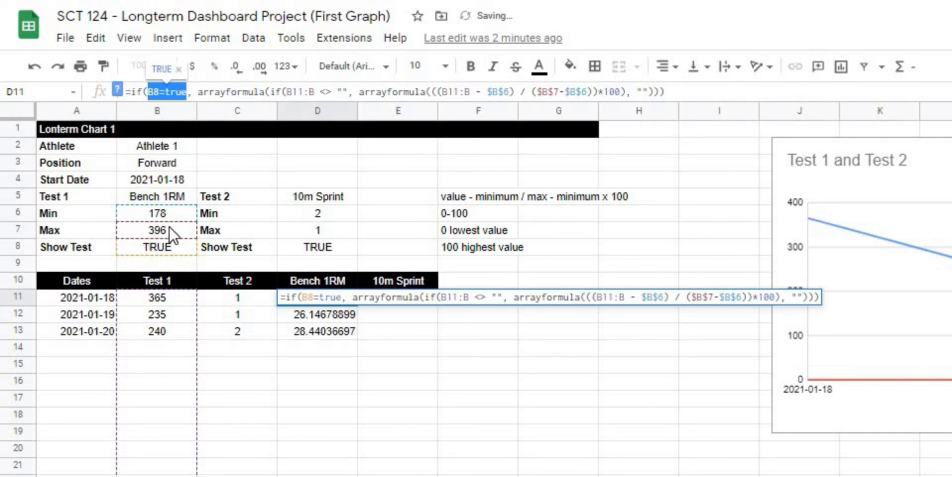
{"action": "left_click", "coordinate": [198, 92]}
{"action": "left_click_drag", "start_coordinate": [198, 92], "coordinate": [254, 87]}
{"action": "left_click", "coordinate": [250, 91]}
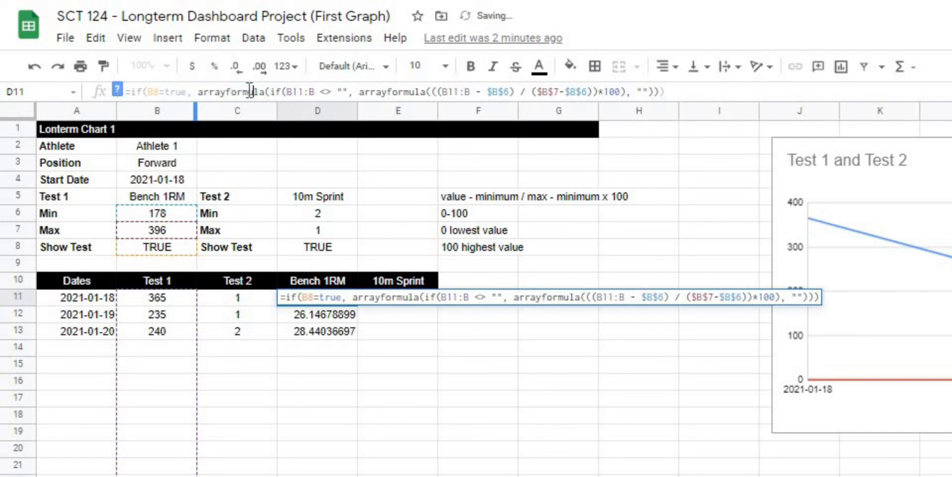
{"action": "left_click", "coordinate": [272, 91]}
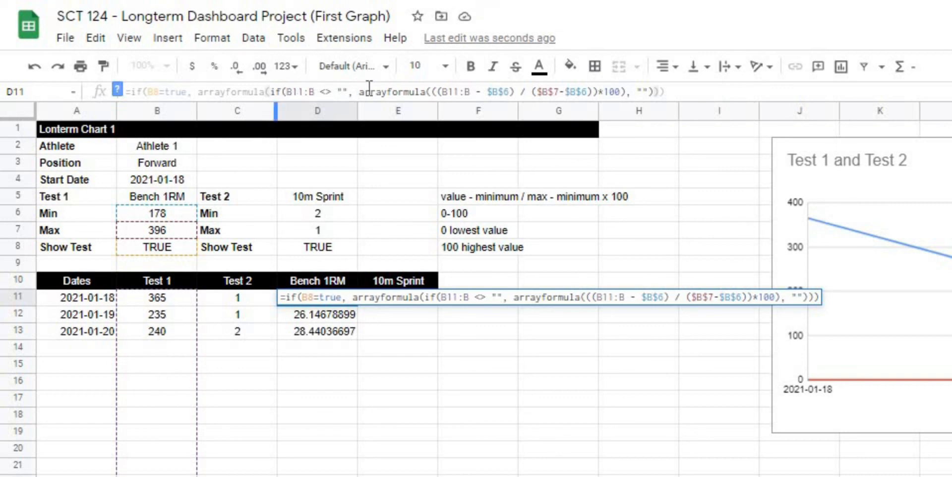
{"action": "left_click", "coordinate": [449, 90]}
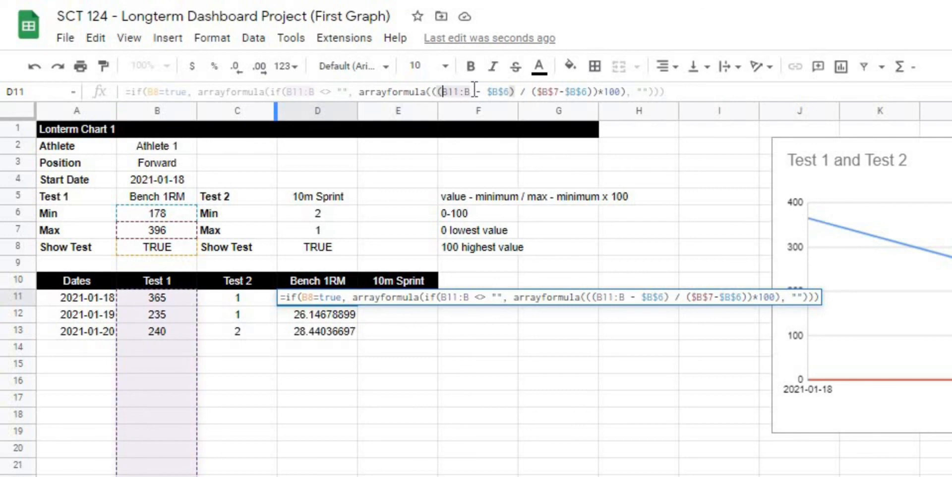
{"action": "left_click", "coordinate": [631, 92]}
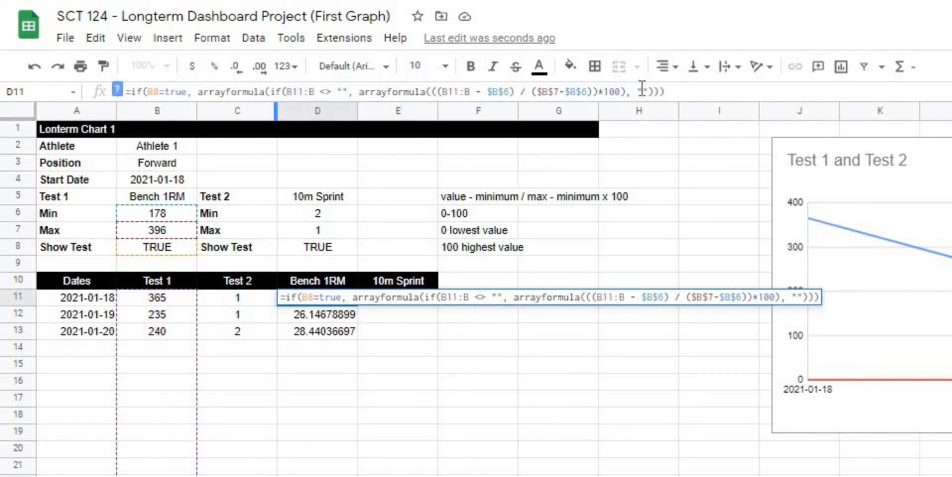
Add an empty string "" as the outer IF's false value at the end of D11's formula.
{"action": "left_click", "coordinate": [642, 92]}
{"action": "left_click", "coordinate": [656, 91]}
{"action": "left_click", "coordinate": [677, 87]}
{"action": "type", "text": ",\"\""}
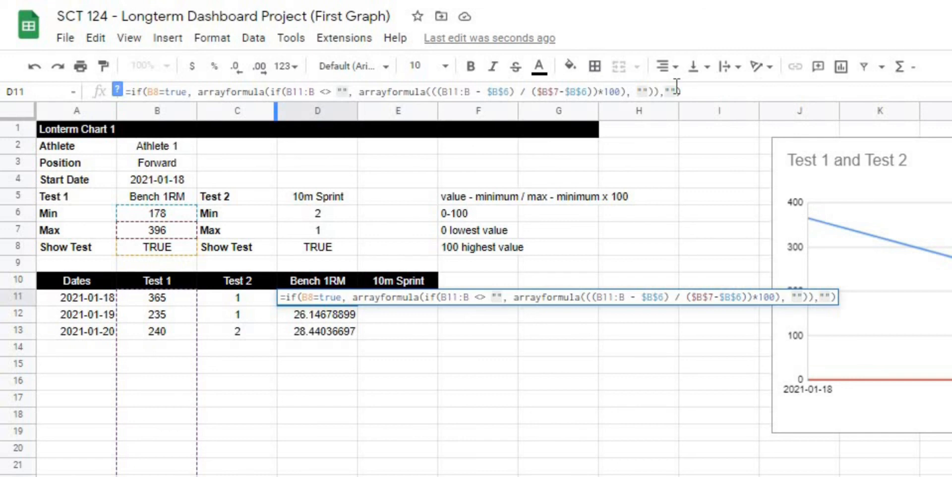
{"action": "key", "text": "Return"}
{"action": "key", "text": "Up"}
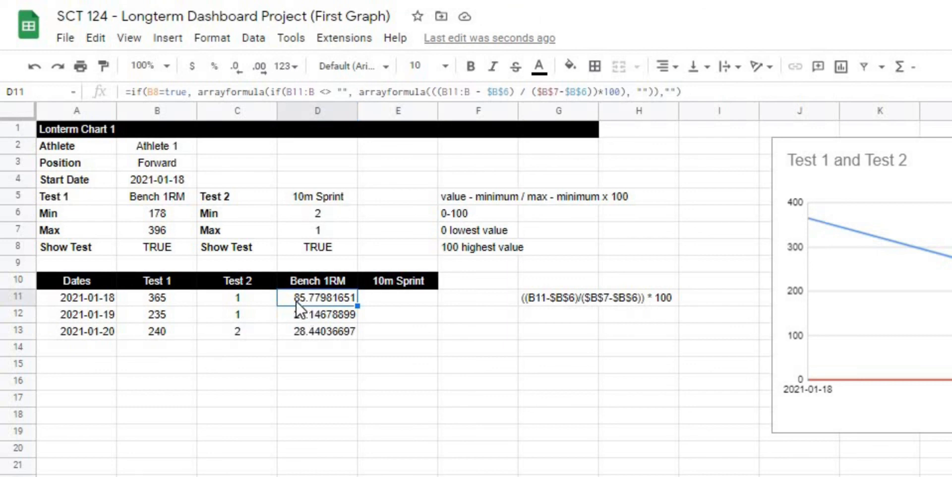
Wrap the inner array formula in D11 with MROUND, rounding to multiples of 0.5.
{"action": "left_click", "coordinate": [360, 90]}
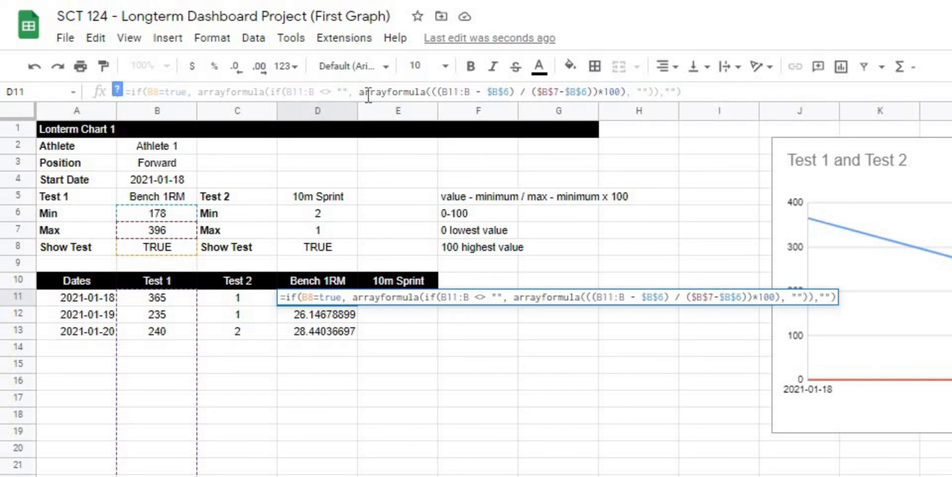
{"action": "type", "text": "mround("}
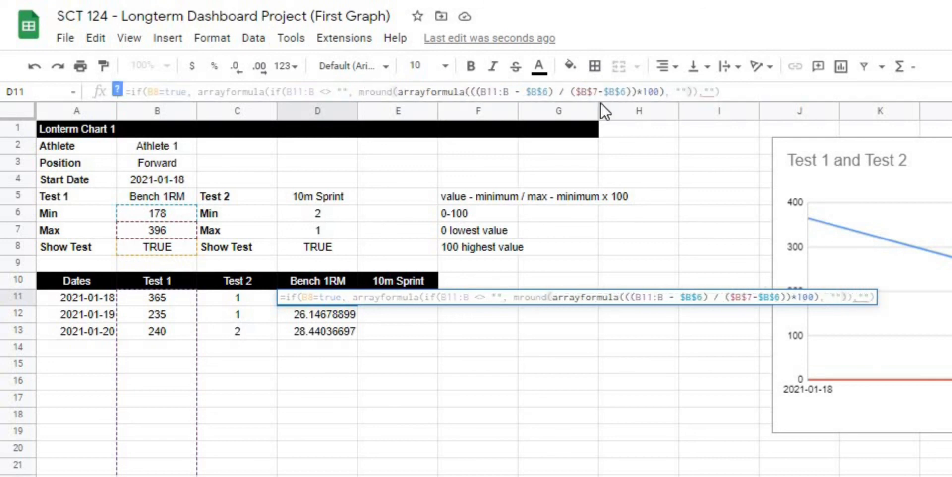
{"action": "left_click", "coordinate": [665, 92]}
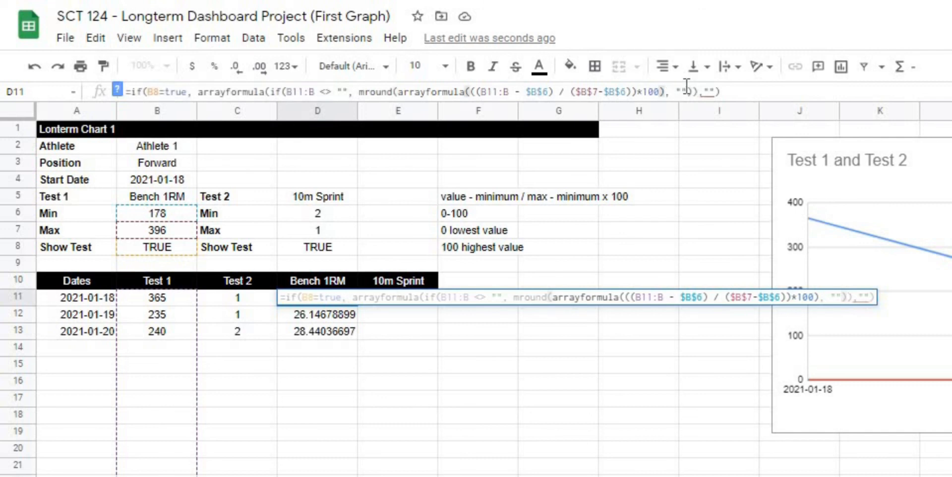
{"action": "type", "text": ", "}
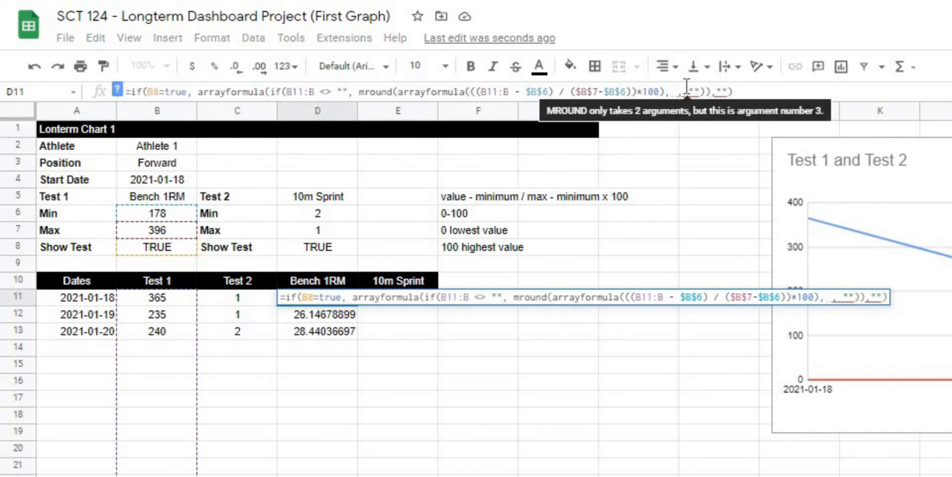
{"action": "type", "text": "0.5"}
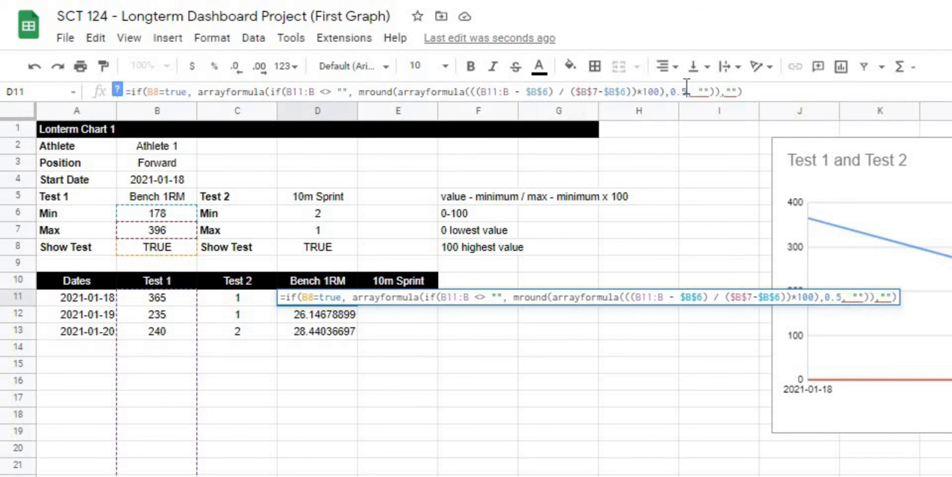
{"action": "type", "text": ")"}
{"action": "key", "text": "Return"}
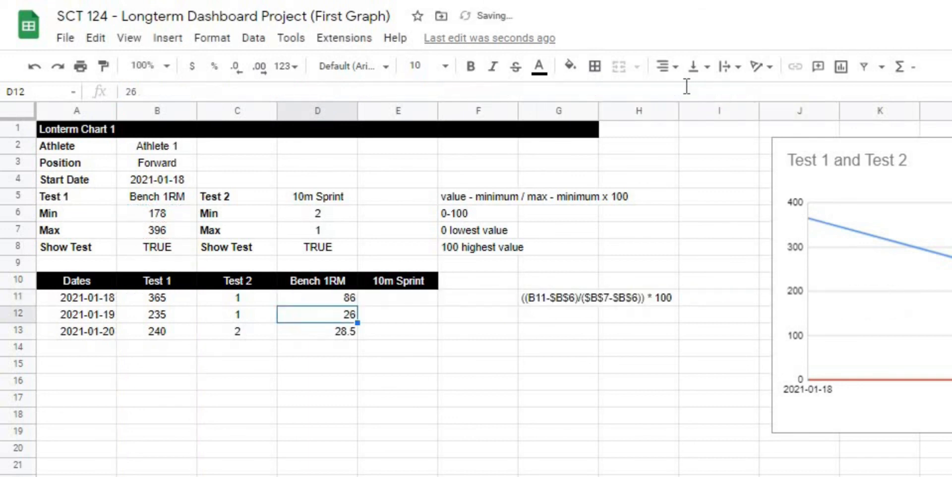
Center-align the scaled Bench 1RM values in D11:D13.
{"action": "key", "text": "ctrl+c"}
{"action": "left_click", "coordinate": [389, 334]}
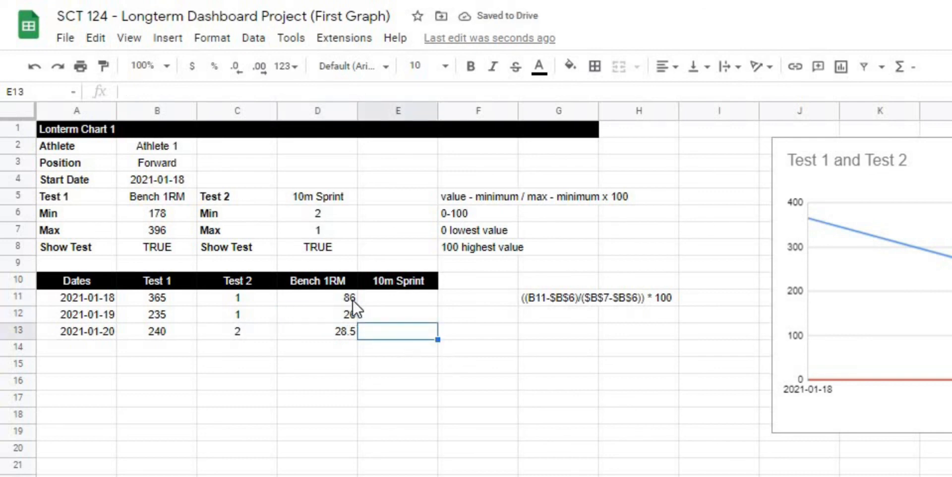
{"action": "left_click_drag", "start_coordinate": [349, 299], "coordinate": [347, 334]}
{"action": "left_click", "coordinate": [667, 66]}
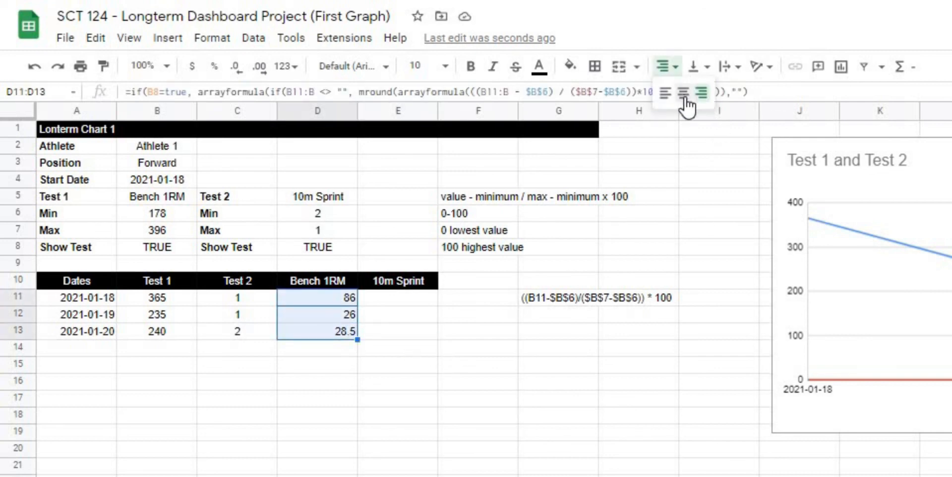
{"action": "left_click", "coordinate": [685, 94]}
{"action": "left_click", "coordinate": [463, 476]}
{"action": "left_click", "coordinate": [422, 467]}
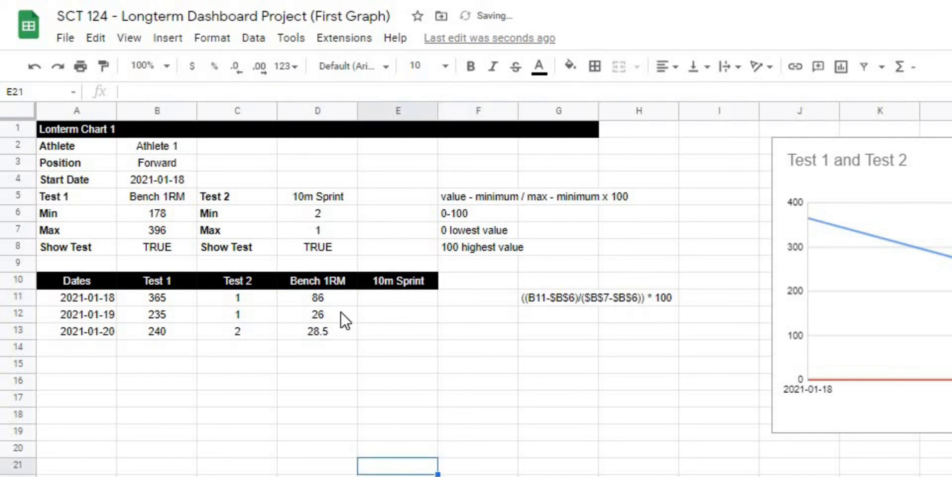
{"action": "left_click_drag", "start_coordinate": [341, 300], "coordinate": [340, 341]}
{"action": "left_click", "coordinate": [441, 351]}
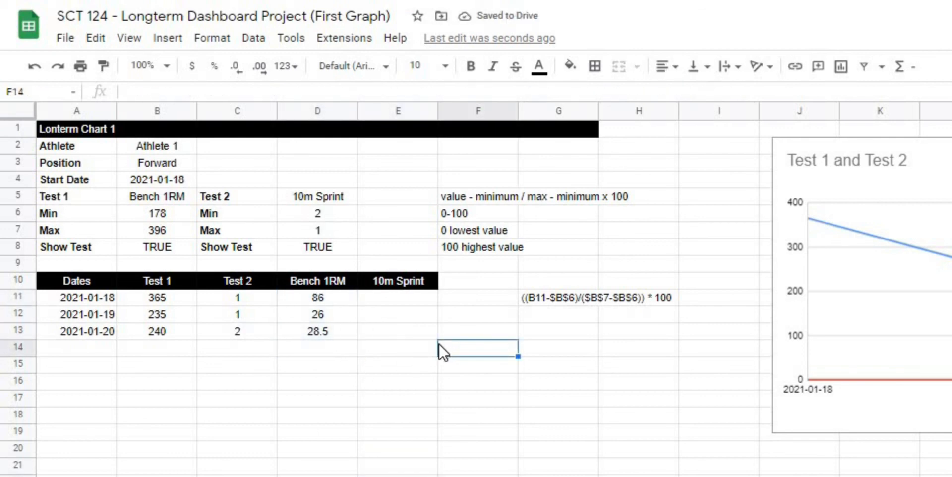
{"action": "left_click", "coordinate": [380, 372]}
{"action": "left_click_drag", "start_coordinate": [325, 301], "coordinate": [327, 317]}
{"action": "left_click", "coordinate": [328, 332]}
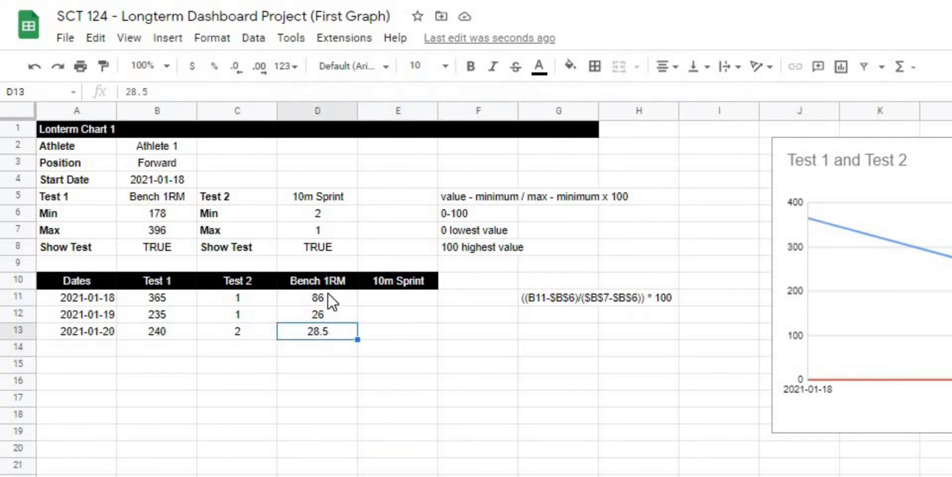
{"action": "left_click", "coordinate": [328, 298]}
{"action": "left_click", "coordinate": [479, 347]}
Copy the full formula text from D11 and paste it unchanged into E11 under 10m Sprint.
{"action": "left_click", "coordinate": [415, 299]}
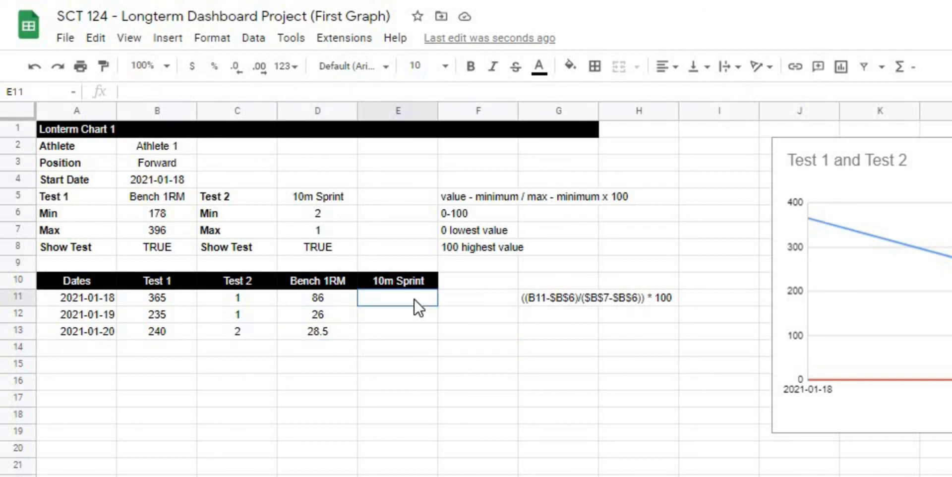
{"action": "left_click", "coordinate": [328, 300]}
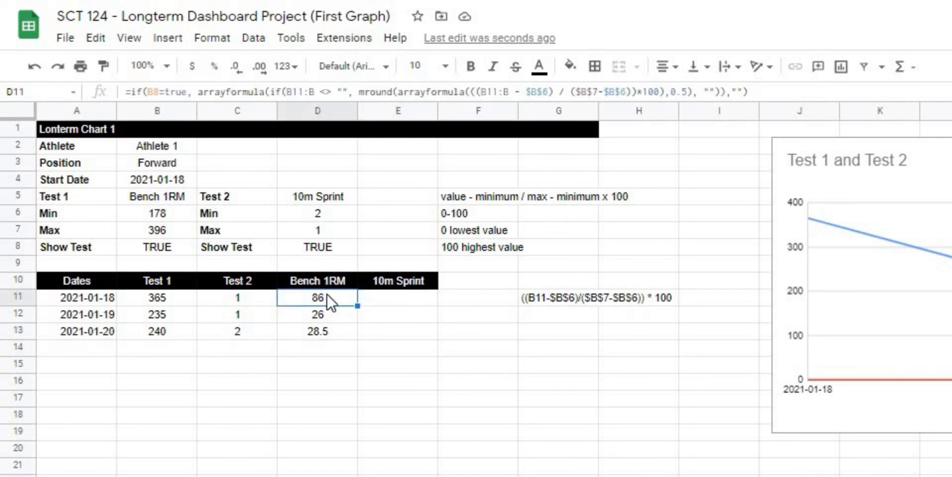
{"action": "left_click_drag", "start_coordinate": [759, 93], "coordinate": [65, 93]}
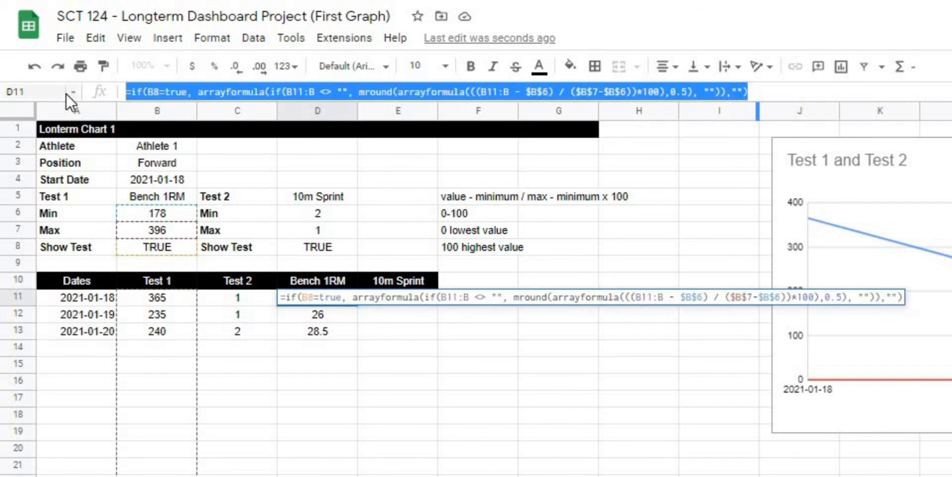
{"action": "key", "text": "Escape"}
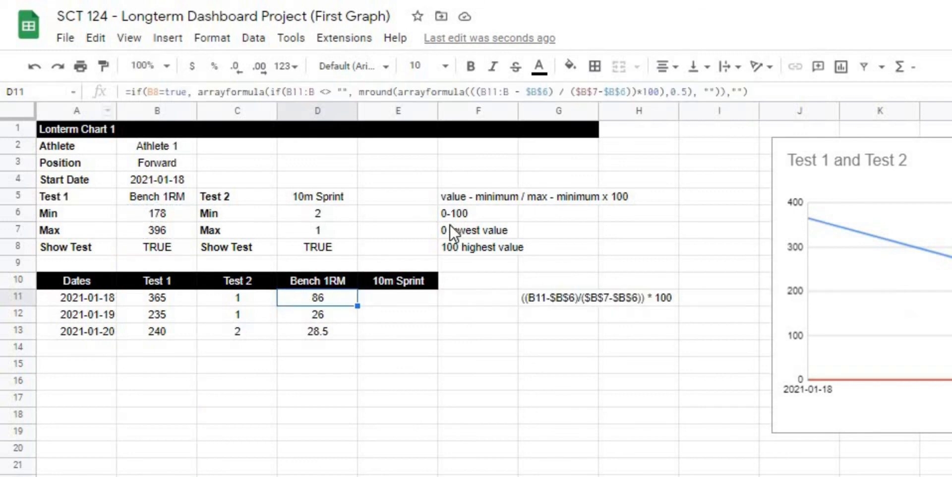
{"action": "left_click", "coordinate": [403, 294]}
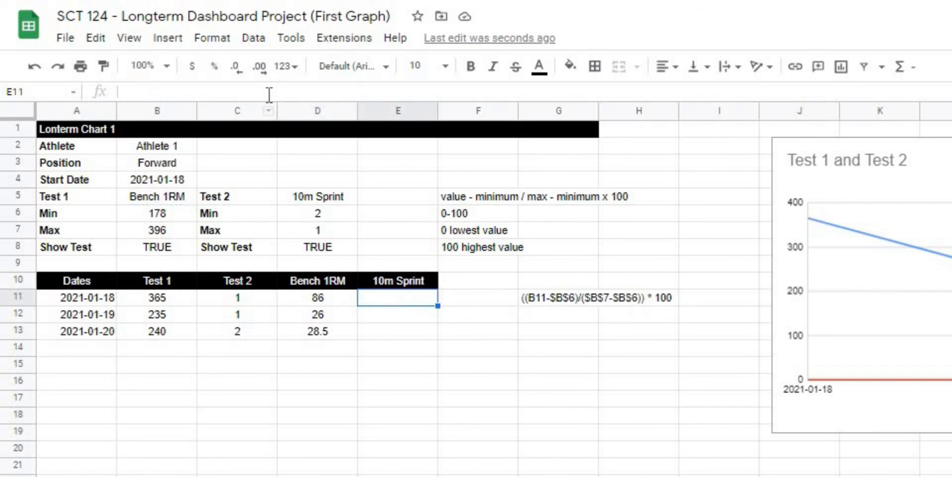
{"action": "key", "text": "ctrl+v"}
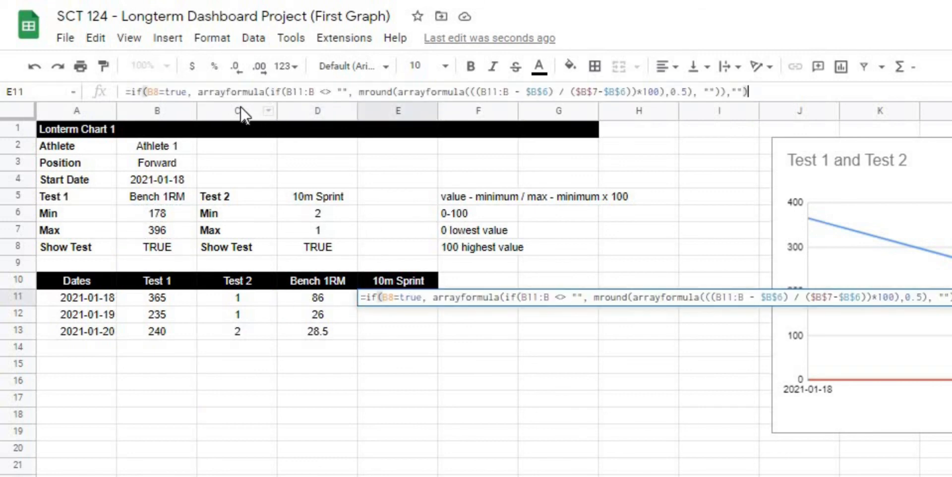
In E11's formula, point the Show Test condition to D8 and the non-blank check to C11:C.
{"action": "double_click", "coordinate": [155, 91]}
{"action": "type", "text": "D8"}
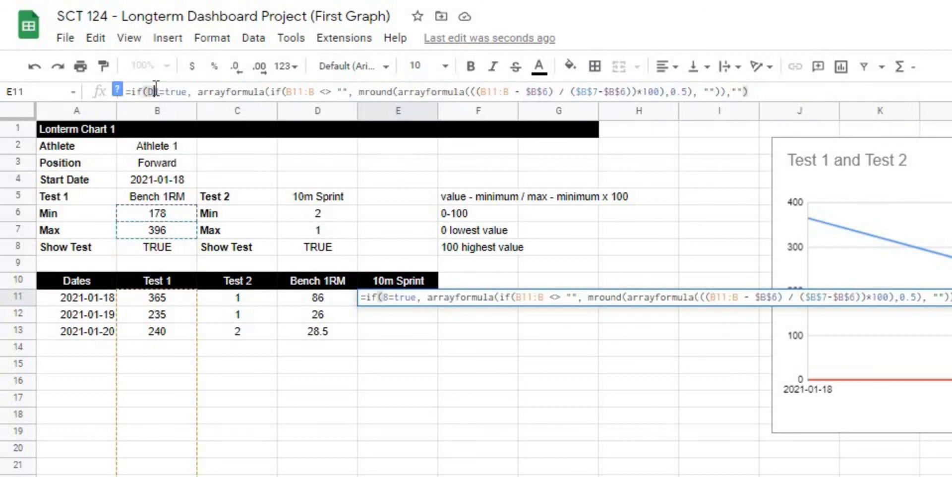
{"action": "left_click_drag", "start_coordinate": [293, 92], "coordinate": [289, 93]}
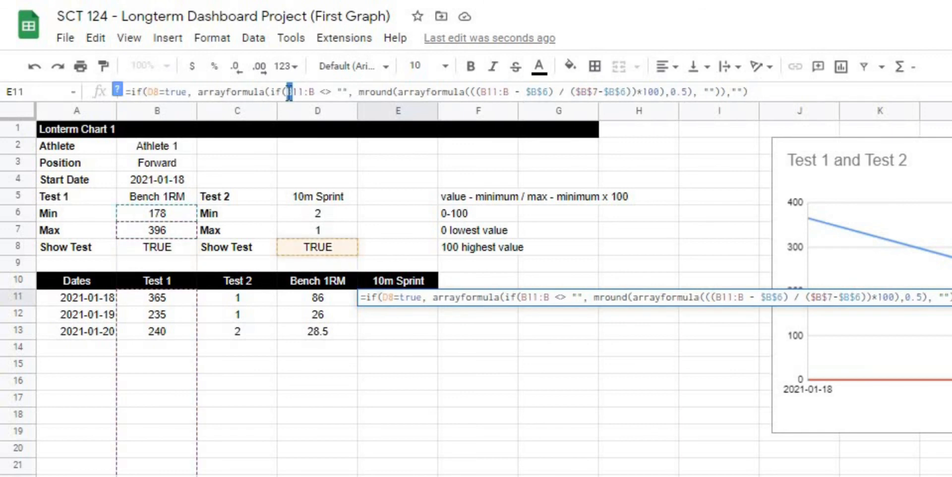
{"action": "type", "text": "C"}
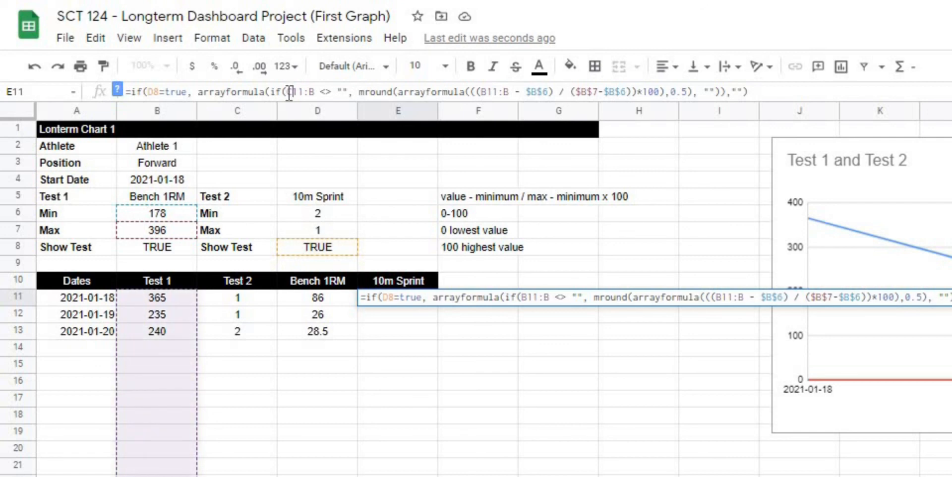
{"action": "key", "text": "Right"}
{"action": "key", "text": "Right"}
{"action": "key", "text": "Right"}
{"action": "key", "text": "Right"}
{"action": "key", "text": "Delete"}
{"action": "key", "text": "BackSpace"}
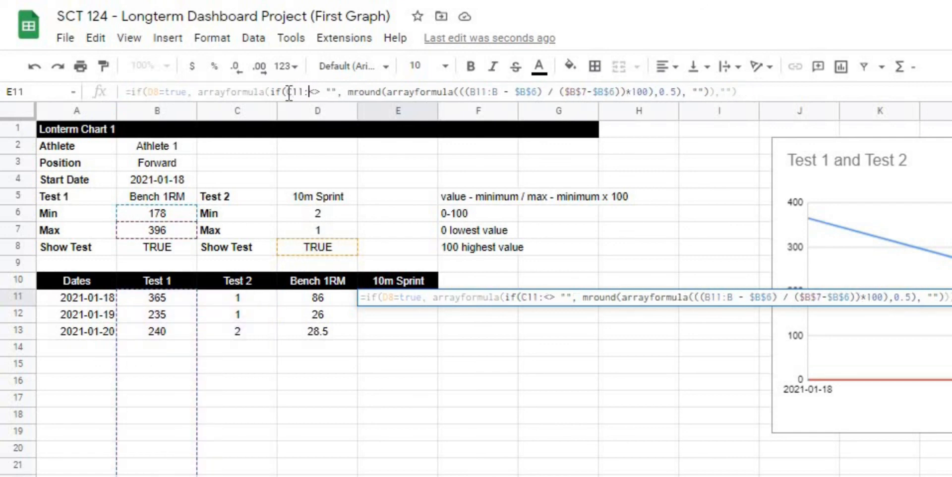
{"action": "type", "text": "C"}
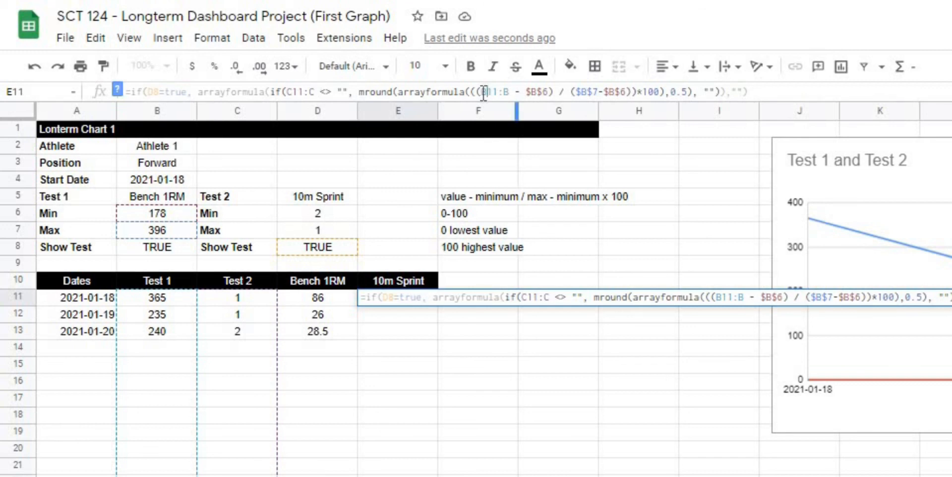
Replace the value range inside E11's MROUND calculation with C11:C.
{"action": "left_click_drag", "start_coordinate": [481, 92], "coordinate": [489, 93]}
{"action": "type", "text": "C"}
{"action": "key", "text": "Right"}
{"action": "key", "text": "Right"}
{"action": "key", "text": "Right"}
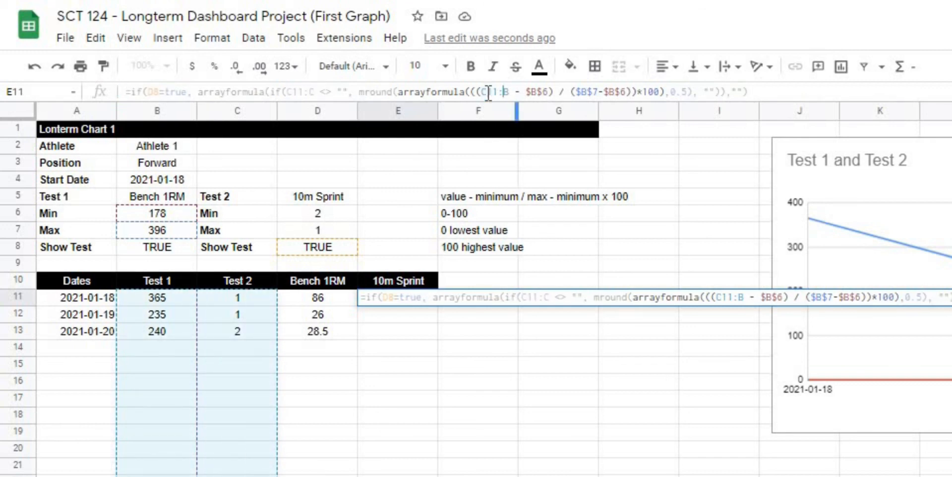
{"action": "key", "text": "Delete"}
{"action": "type", "text": "C"}
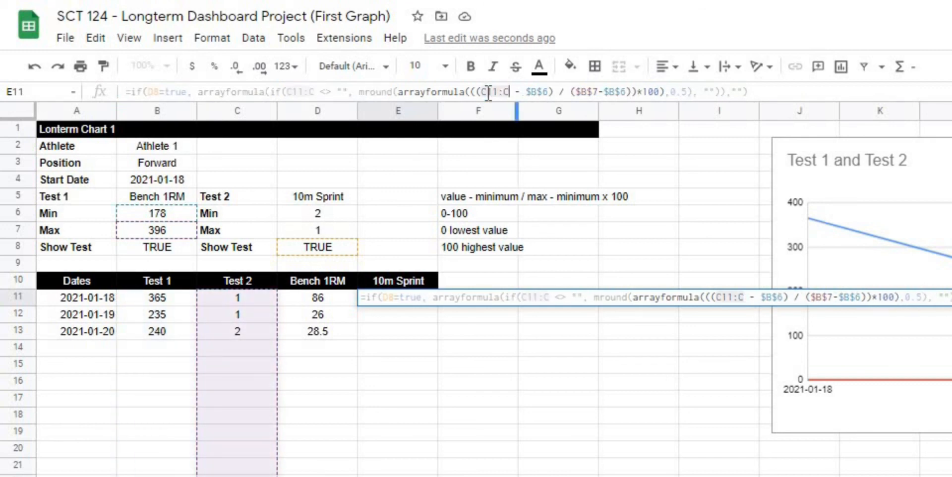
Repoint the min and max references in E11's scaling calculation to $D$6 and $D$7, and commit the formula.
{"action": "key", "text": "Right"}
{"action": "key", "text": "Right"}
{"action": "key", "text": "Right"}
{"action": "key", "text": "Right"}
{"action": "key", "text": "Right"}
{"action": "key", "text": "BackSpace"}
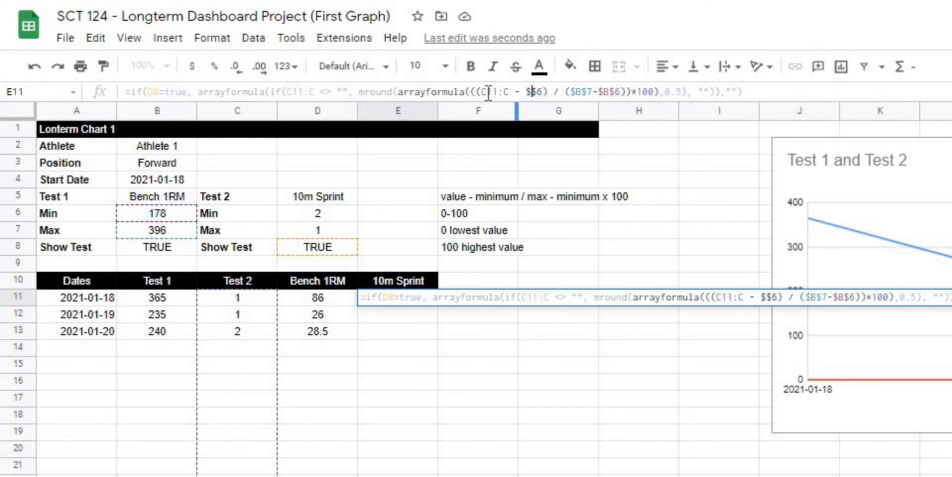
{"action": "type", "text": "D"}
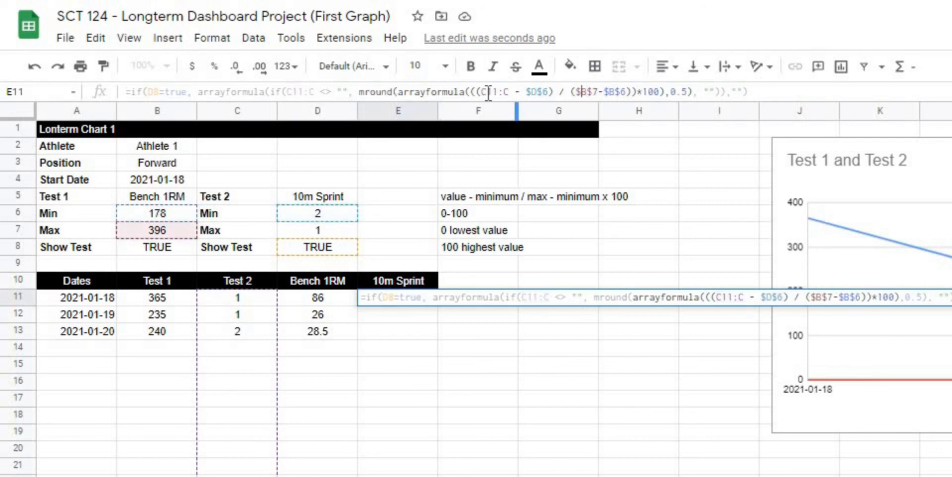
{"action": "key", "text": "Delete"}
{"action": "type", "text": "D"}
{"action": "key", "text": "Right"}
{"action": "key", "text": "Right"}
{"action": "key", "text": "Right"}
{"action": "key", "text": "Right"}
{"action": "key", "text": "Delete"}
{"action": "type", "text": "D"}
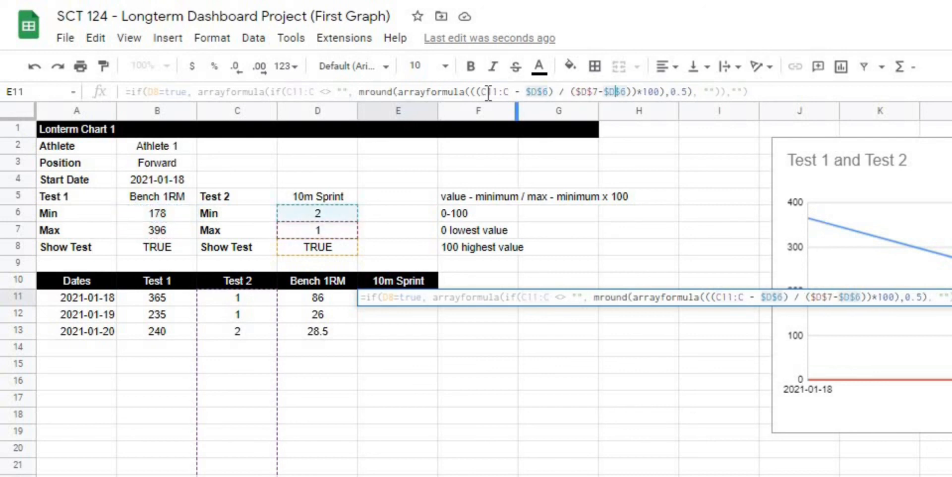
{"action": "key", "text": "Return"}
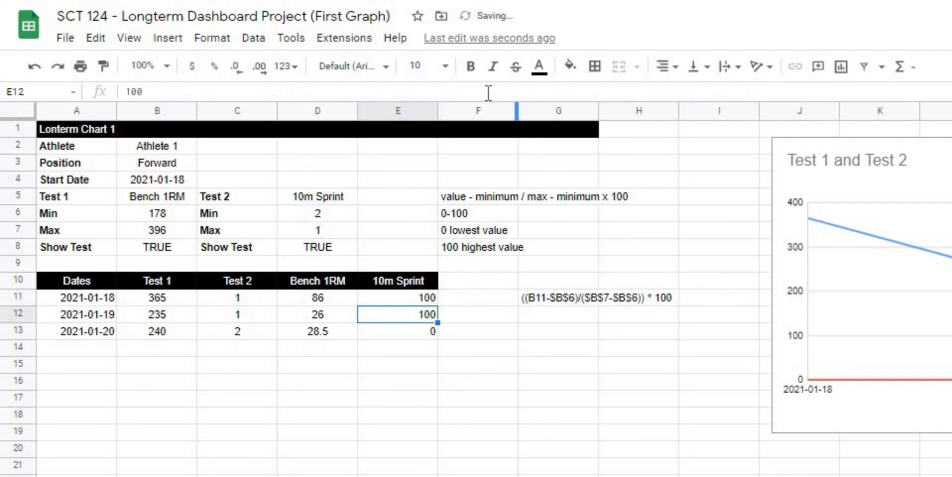
{"action": "left_click", "coordinate": [440, 302]}
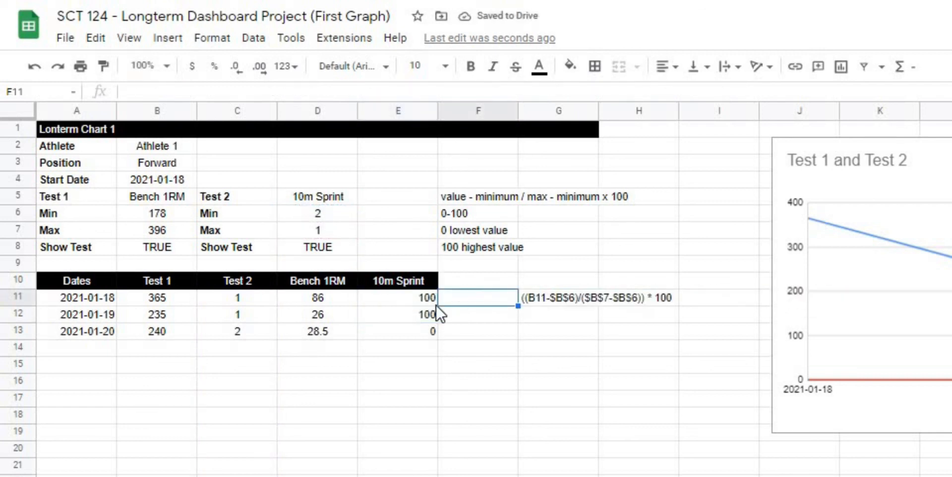
{"action": "left_click_drag", "start_coordinate": [435, 302], "coordinate": [436, 318]}
{"action": "left_click", "coordinate": [496, 368]}
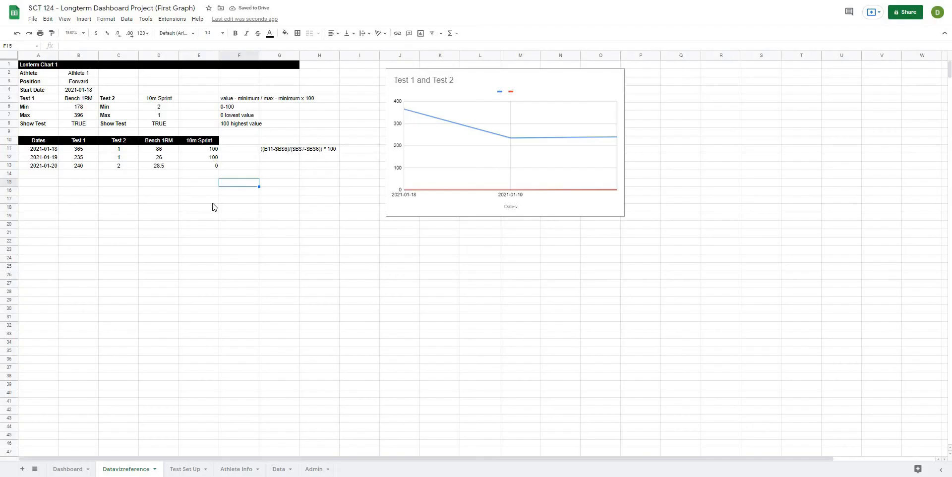
{"action": "left_click", "coordinate": [424, 399]}
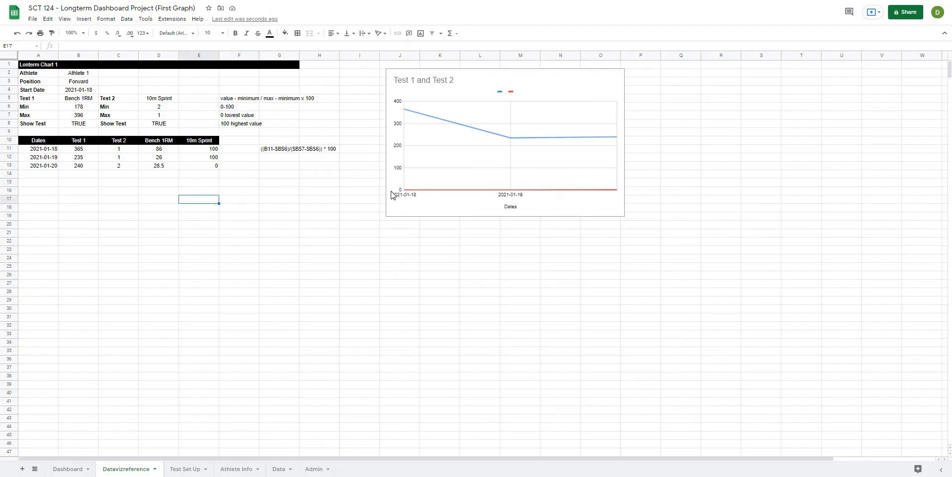
{"action": "left_click", "coordinate": [342, 206]}
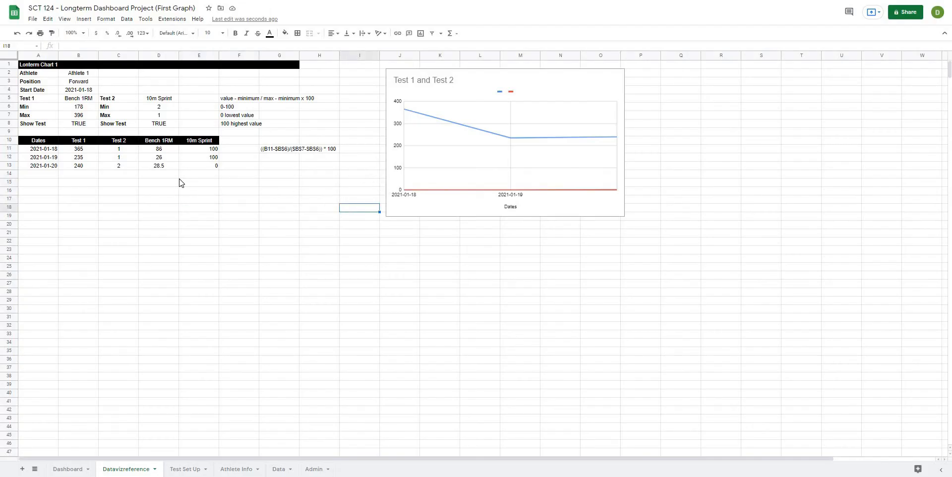
Move the Test 1 and Test 2 chart away from the data to about columns O to T at row 1.
{"action": "left_click", "coordinate": [462, 96]}
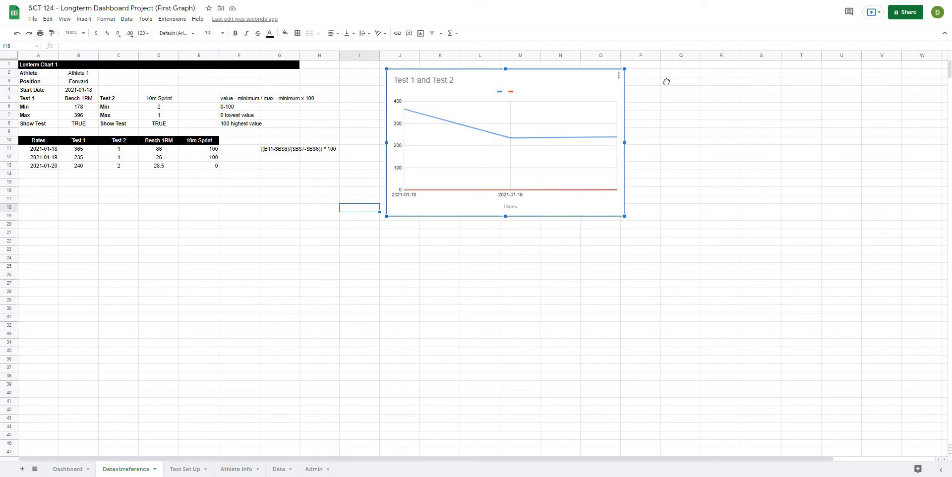
{"action": "left_click_drag", "start_coordinate": [667, 81], "coordinate": [667, 81]}
Insert a combo chart from the Dates in A10:A26 and the scaled Bench 1RM and 10m Sprint columns in D10:E26.
{"action": "left_click", "coordinate": [160, 143]}
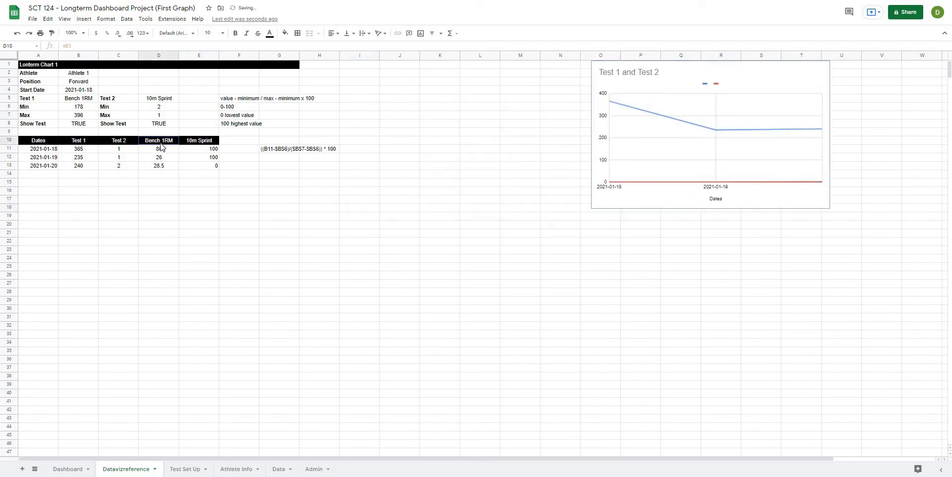
{"action": "left_click_drag", "start_coordinate": [160, 144], "coordinate": [169, 231]}
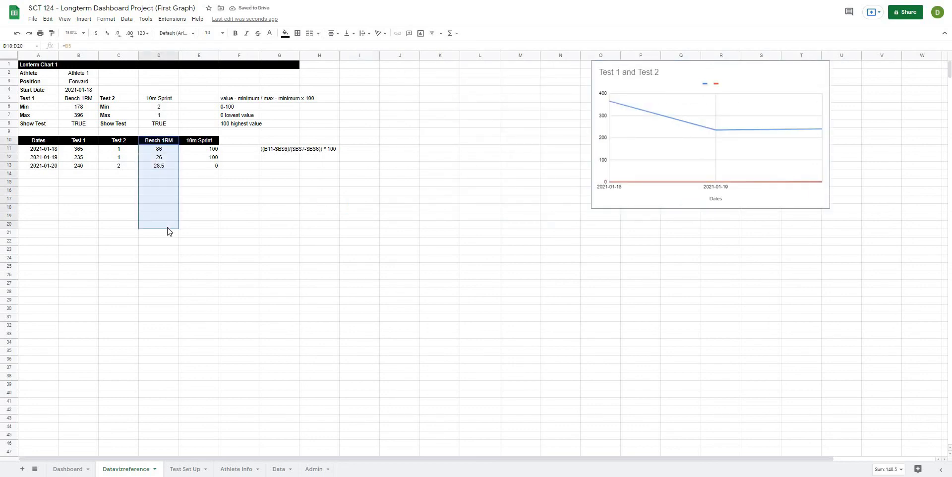
{"action": "left_click_drag", "start_coordinate": [40, 142], "coordinate": [36, 279]}
{"action": "left_click_drag", "start_coordinate": [167, 143], "coordinate": [161, 278]}
{"action": "left_click_drag", "start_coordinate": [199, 141], "coordinate": [201, 278]}
{"action": "left_click", "coordinate": [83, 19]}
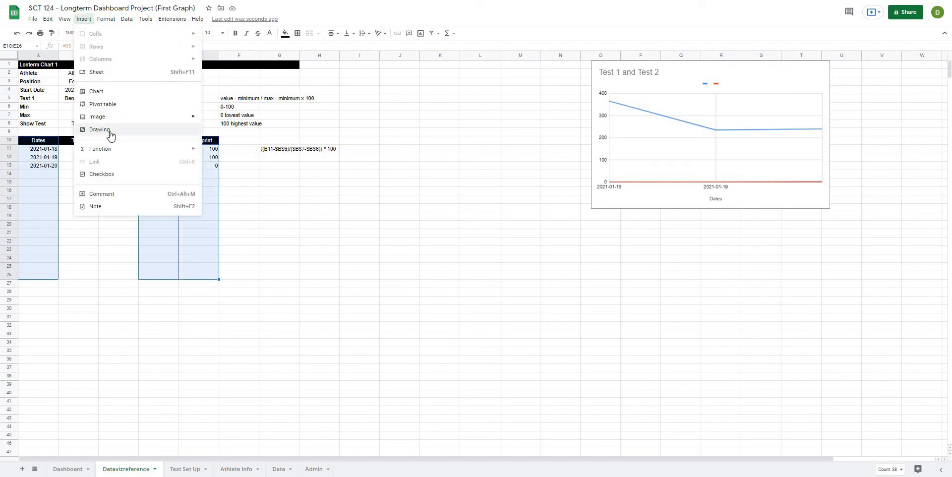
{"action": "left_click", "coordinate": [189, 92]}
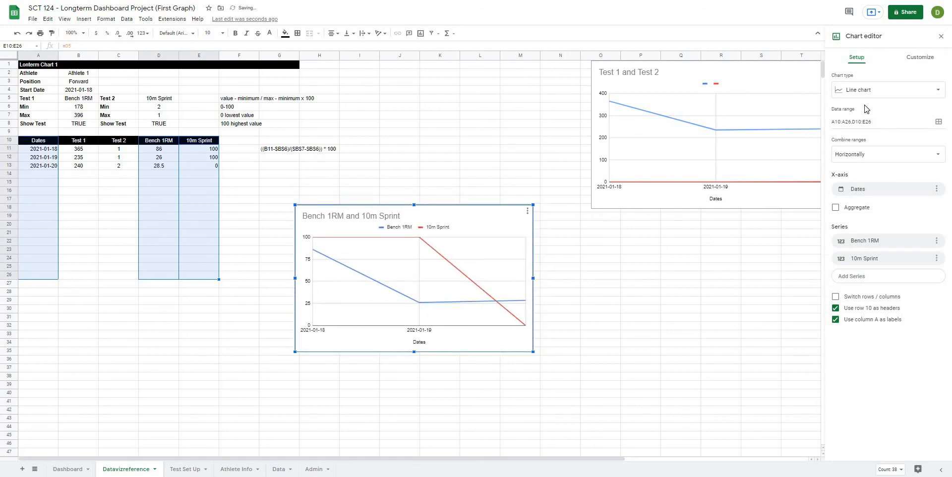
{"action": "left_click", "coordinate": [872, 91]}
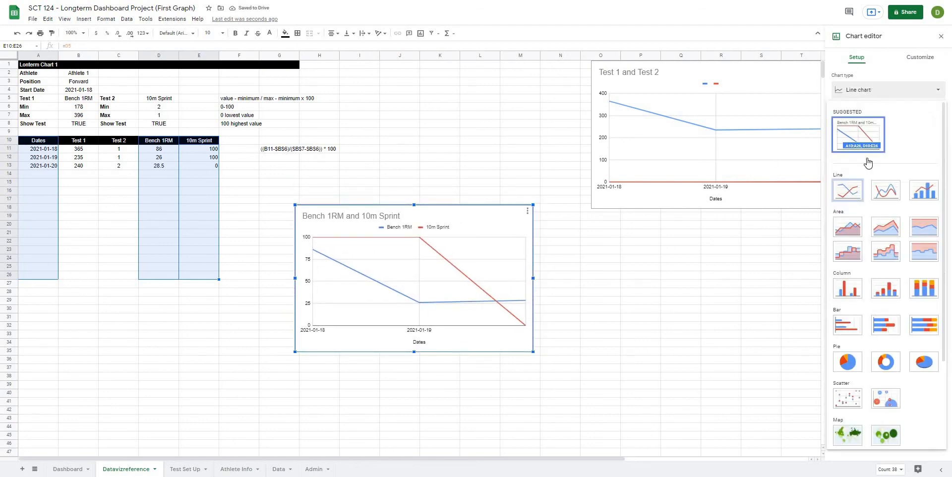
{"action": "left_click", "coordinate": [923, 197]}
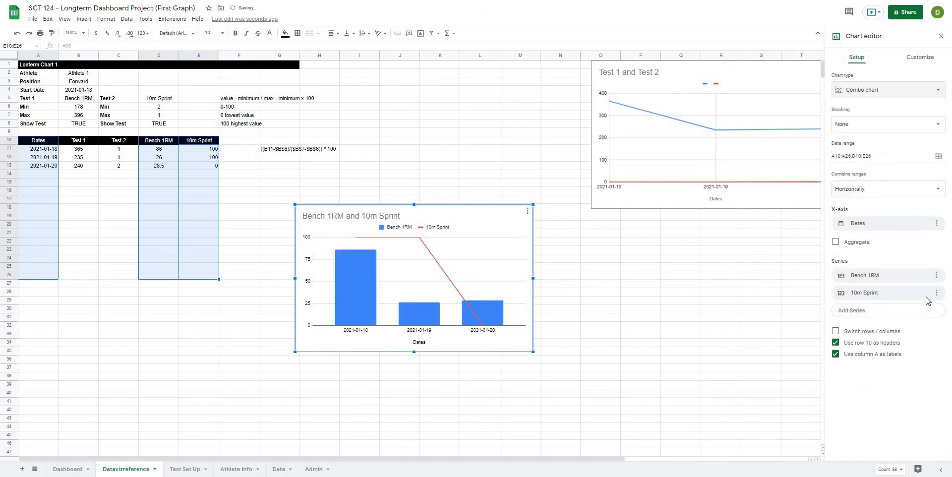
Set the combo chart's 10m Sprint series type to Columns and move the chart up to about cell I12.
{"action": "left_click", "coordinate": [920, 58]}
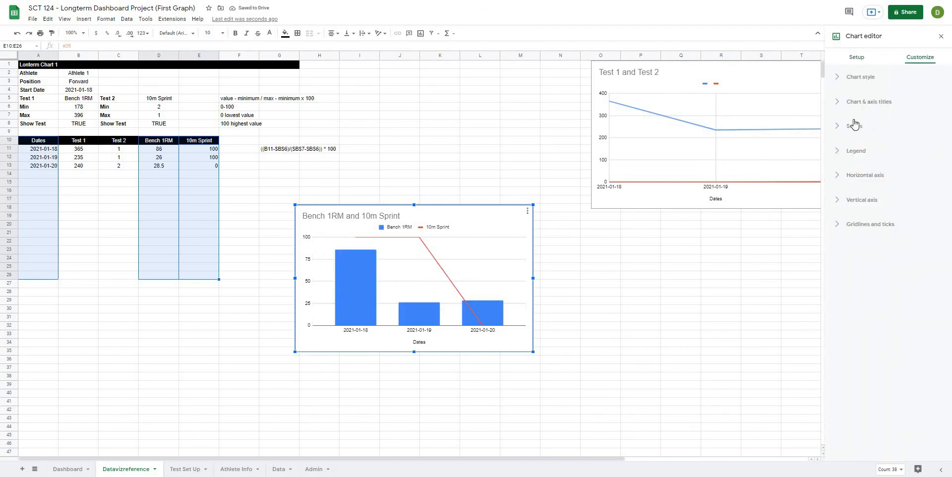
{"action": "left_click", "coordinate": [848, 127]}
{"action": "left_click", "coordinate": [872, 149]}
{"action": "left_click", "coordinate": [863, 174]}
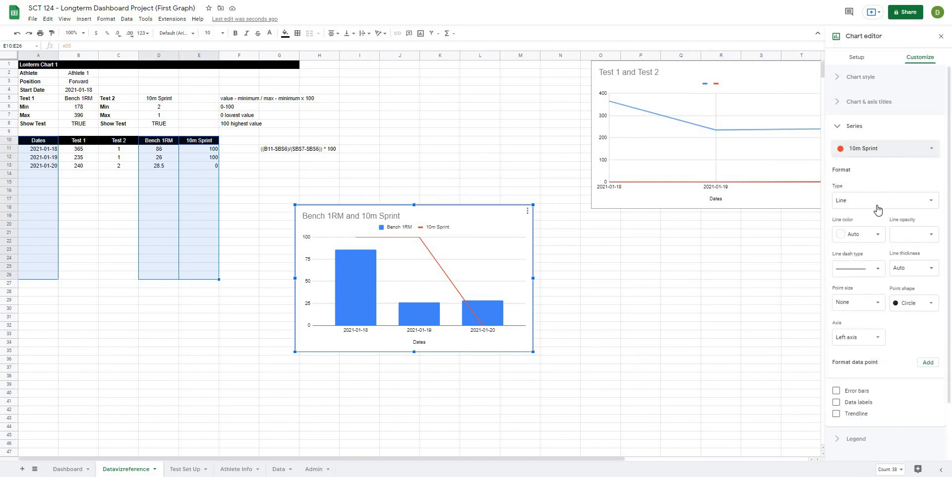
{"action": "left_click", "coordinate": [876, 203]}
{"action": "left_click", "coordinate": [864, 187]}
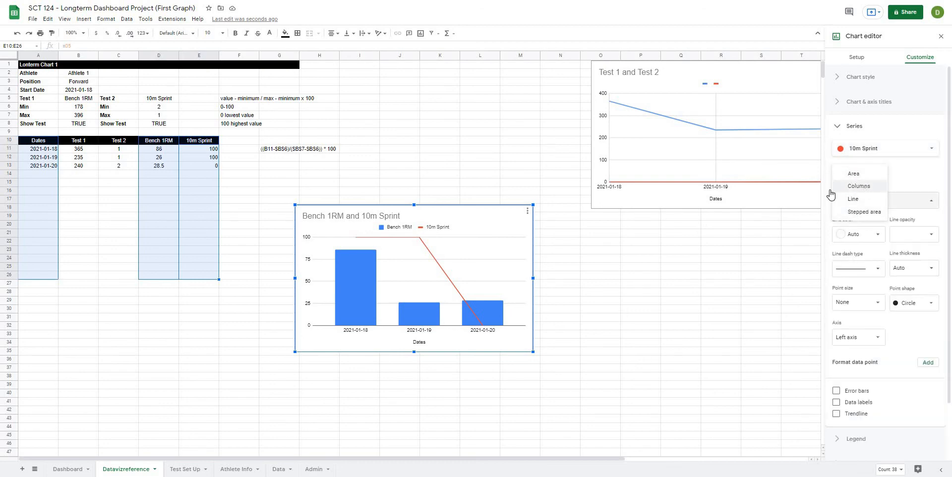
{"action": "left_click", "coordinate": [664, 283]}
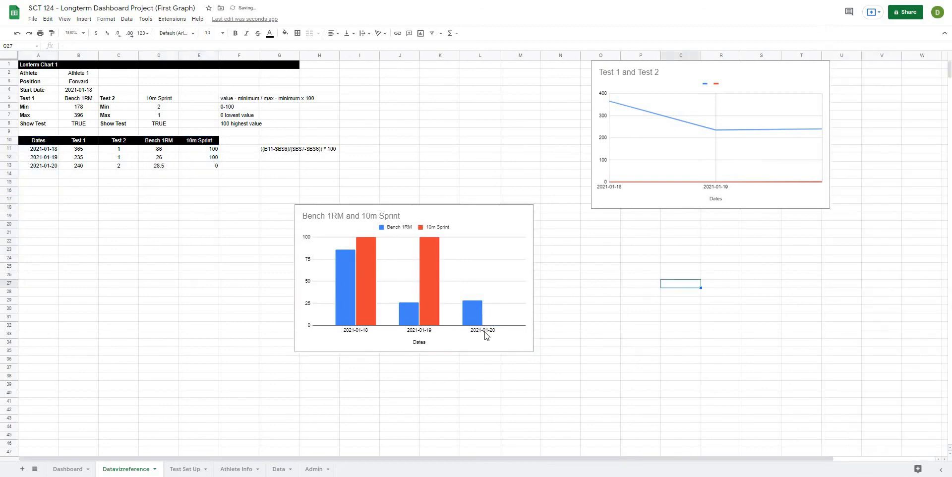
{"action": "left_click_drag", "start_coordinate": [472, 184], "coordinate": [526, 184]}
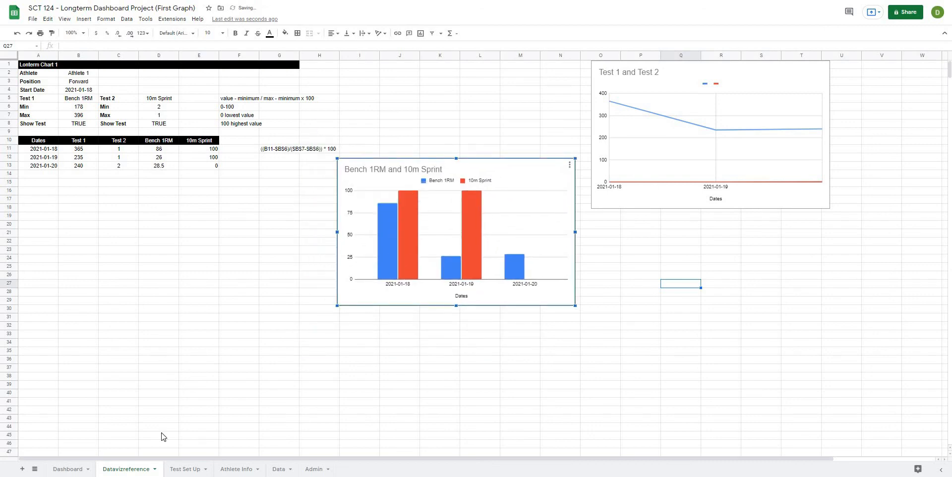
Expand the Dashboard's hidden filter columns, set Longterm Chart 1's Metric 2 to Pro Agility, and check the chart on Datavizreference.
{"action": "key", "text": "ctrl+shift+Page_Up"}
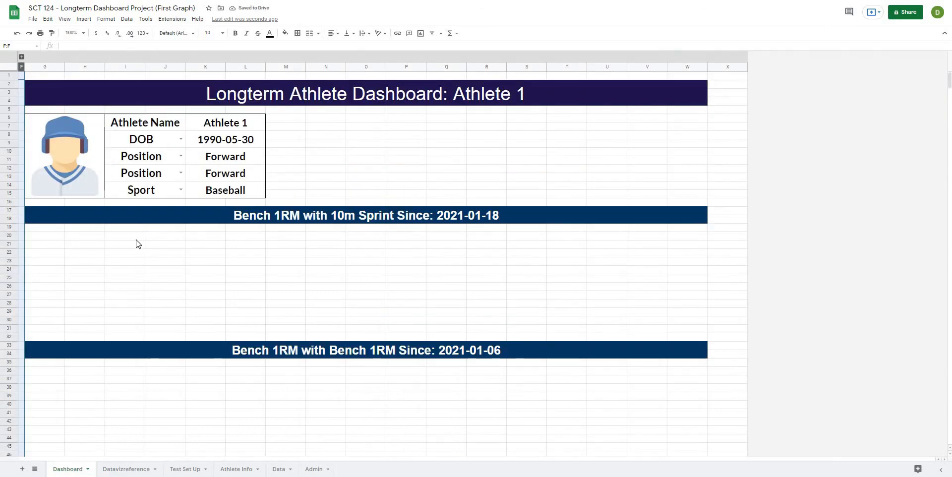
{"action": "left_click", "coordinate": [21, 57]}
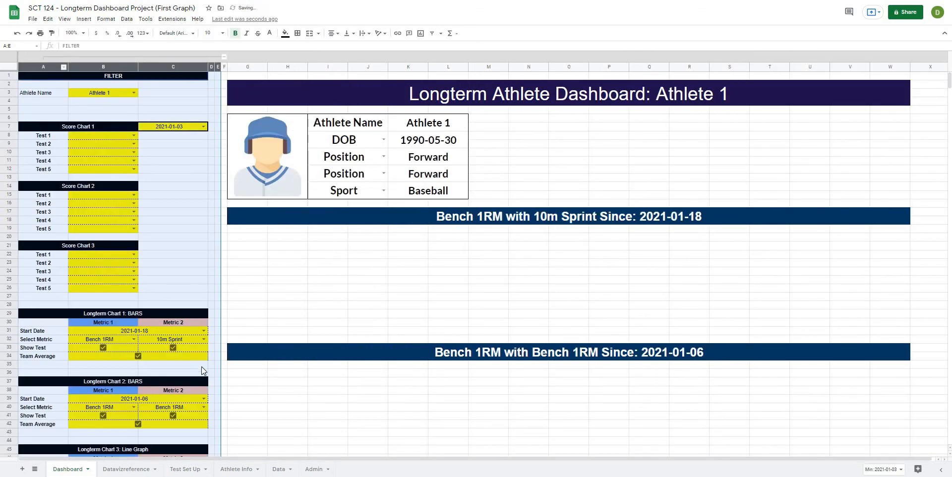
{"action": "left_click", "coordinate": [203, 340]}
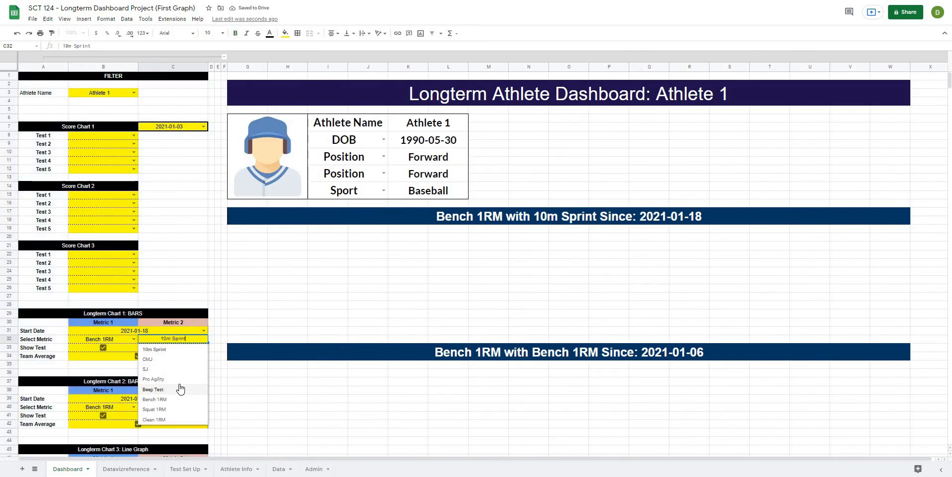
{"action": "left_click", "coordinate": [178, 382]}
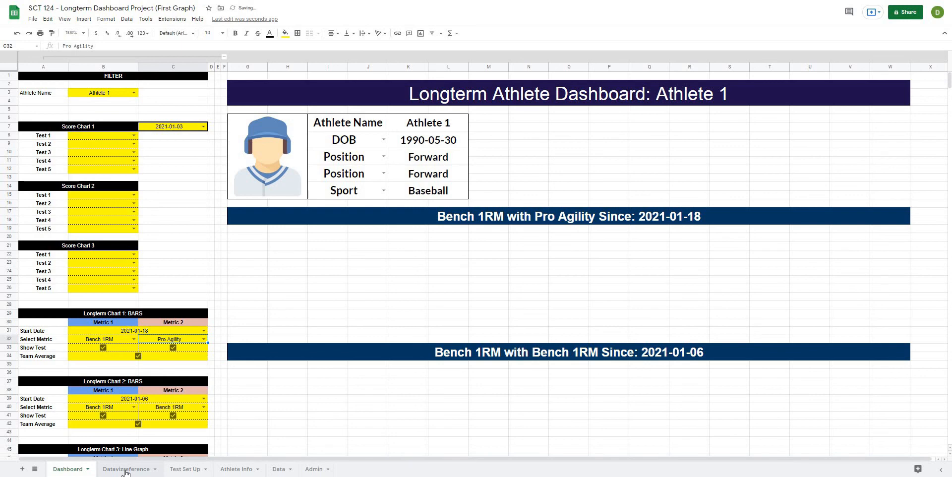
{"action": "left_click", "coordinate": [126, 469]}
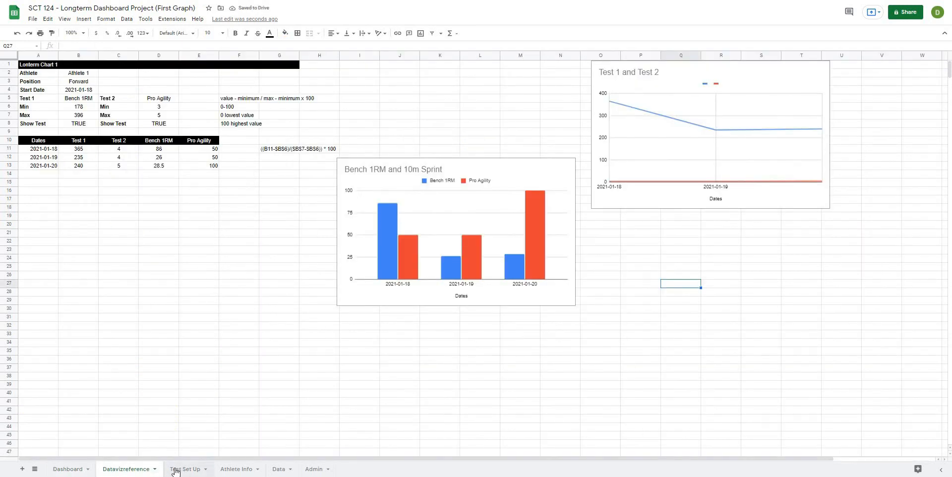
Mark Pro Agility as Min Better on the Test Set Up sheet and return to the Datavizreference chart.
{"action": "left_click", "coordinate": [181, 470]}
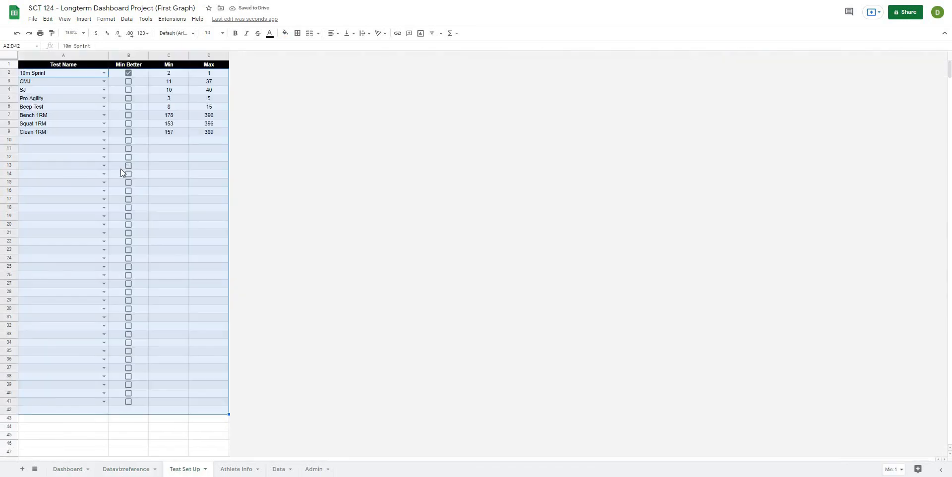
{"action": "left_click", "coordinate": [128, 99]}
{"action": "left_click", "coordinate": [63, 472]}
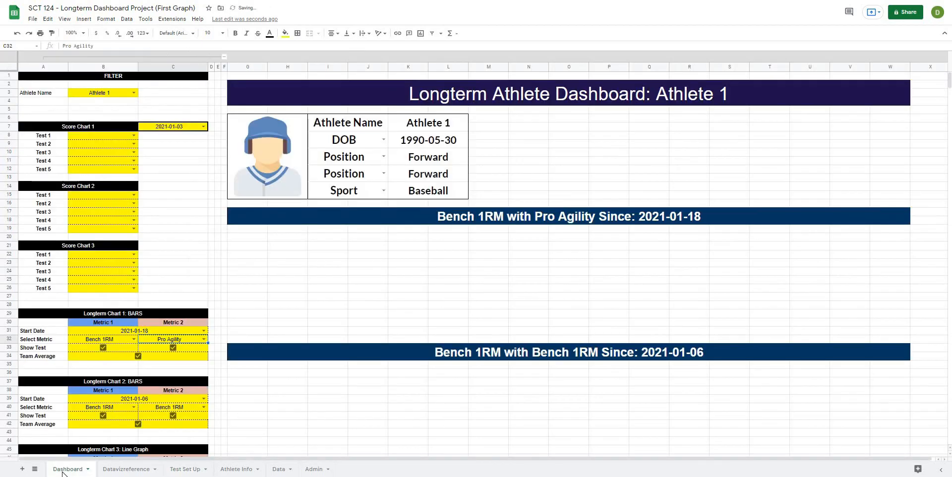
{"action": "left_click", "coordinate": [103, 470]}
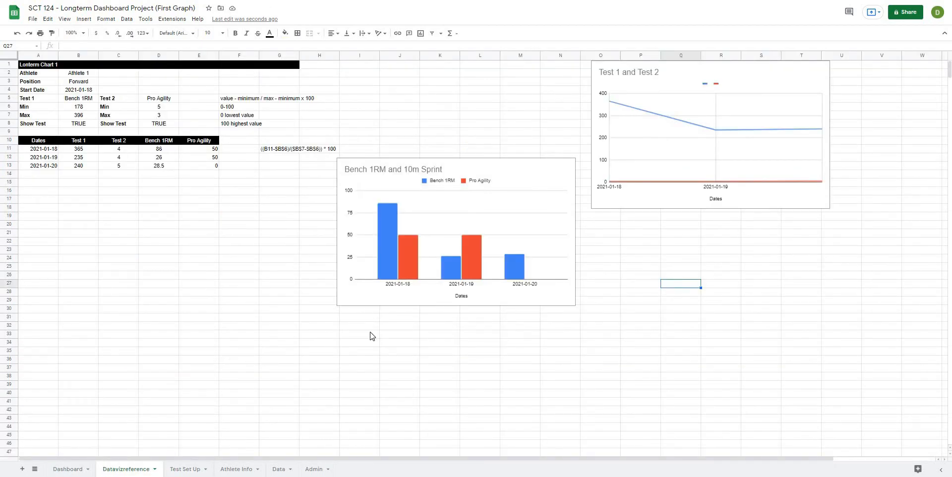
Move the Bench 1RM and 10m Sprint chart down to about cell I20 and deselect it.
{"action": "left_click", "coordinate": [397, 327]}
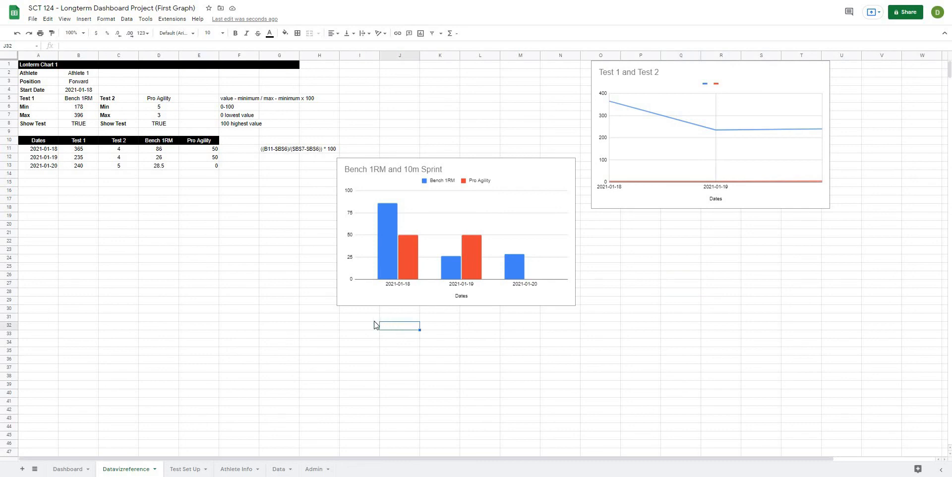
{"action": "left_click", "coordinate": [216, 318]}
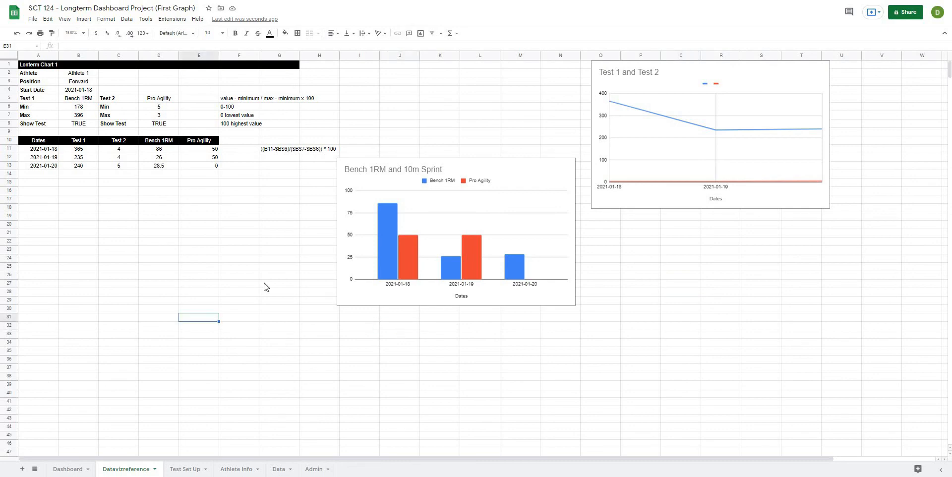
{"action": "left_click_drag", "start_coordinate": [487, 168], "coordinate": [511, 234]}
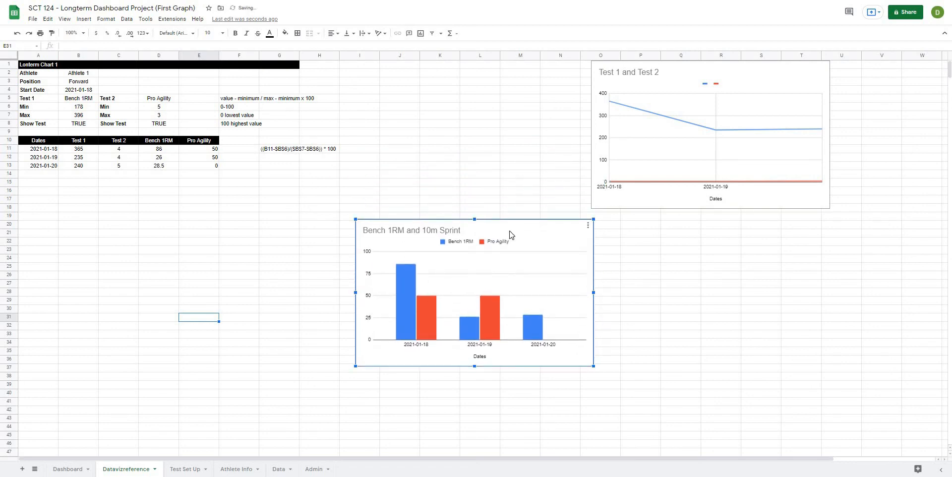
{"action": "left_click", "coordinate": [176, 199]}
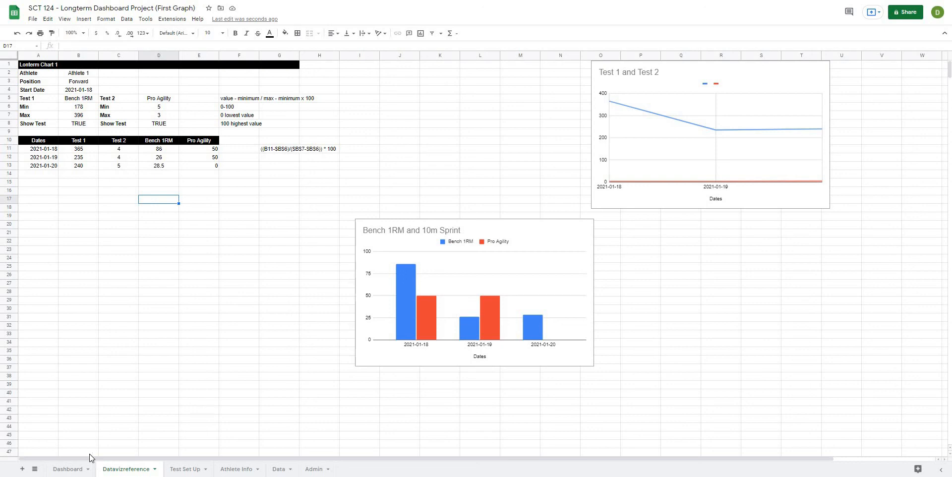
Review the Longterm Chart filters and chart headings on the Dashboard sheet, and return to Datavizreference.
{"action": "left_click", "coordinate": [72, 469]}
{"action": "scroll", "coordinate": [322, 237], "scroll_direction": "down", "scroll_amount": 1}
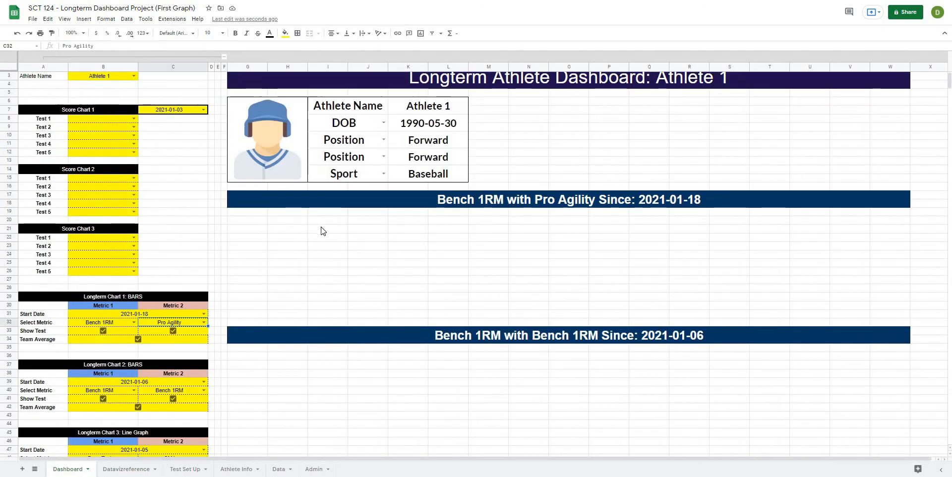
{"action": "scroll", "coordinate": [323, 231], "scroll_direction": "down", "scroll_amount": 3}
{"action": "scroll", "coordinate": [84, 410], "scroll_direction": "up", "scroll_amount": 4}
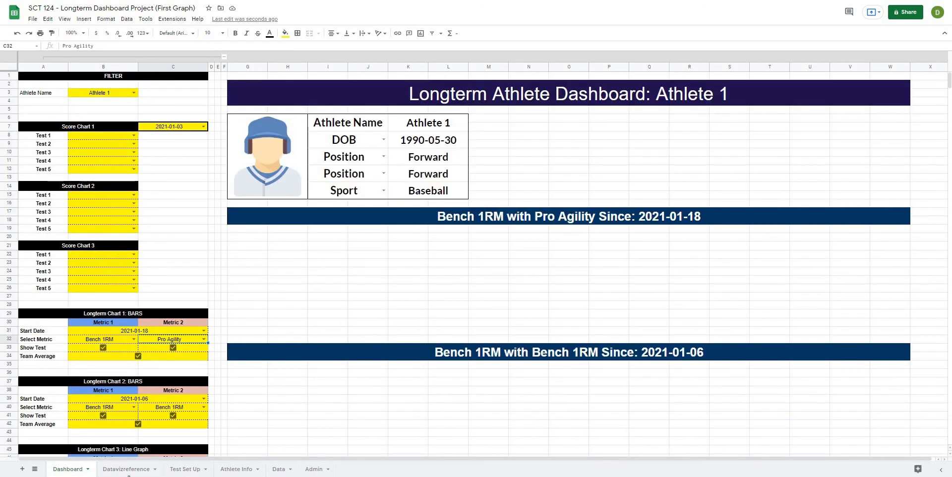
{"action": "left_click", "coordinate": [127, 469]}
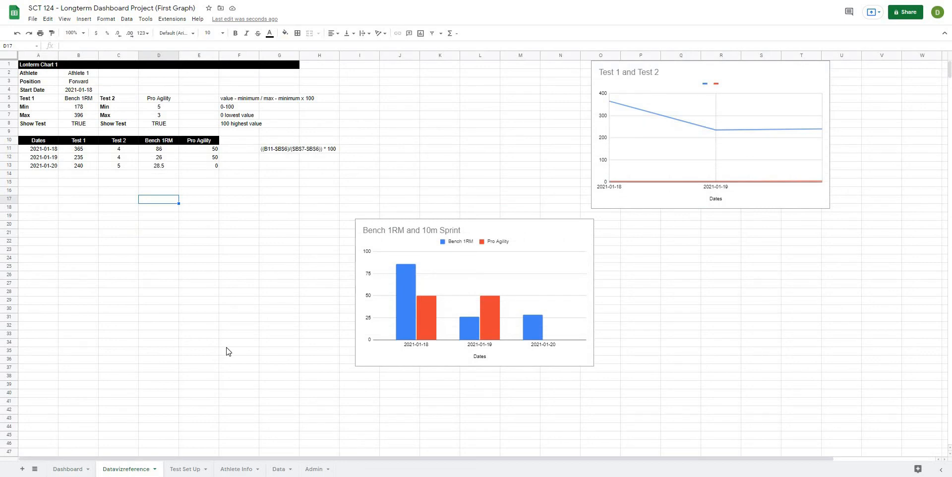